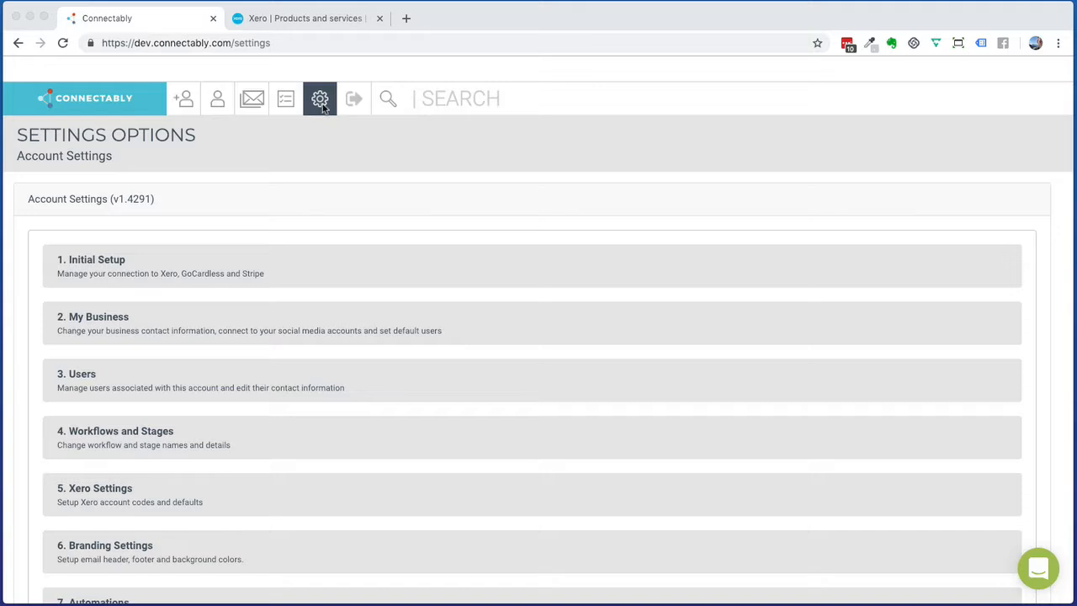
# Create a new order form template from the Order Forms settings and name it "Order Form Example Form".
pyautogui.scroll(-3, 351, 263)
pyautogui.scroll(-2, 351, 262)
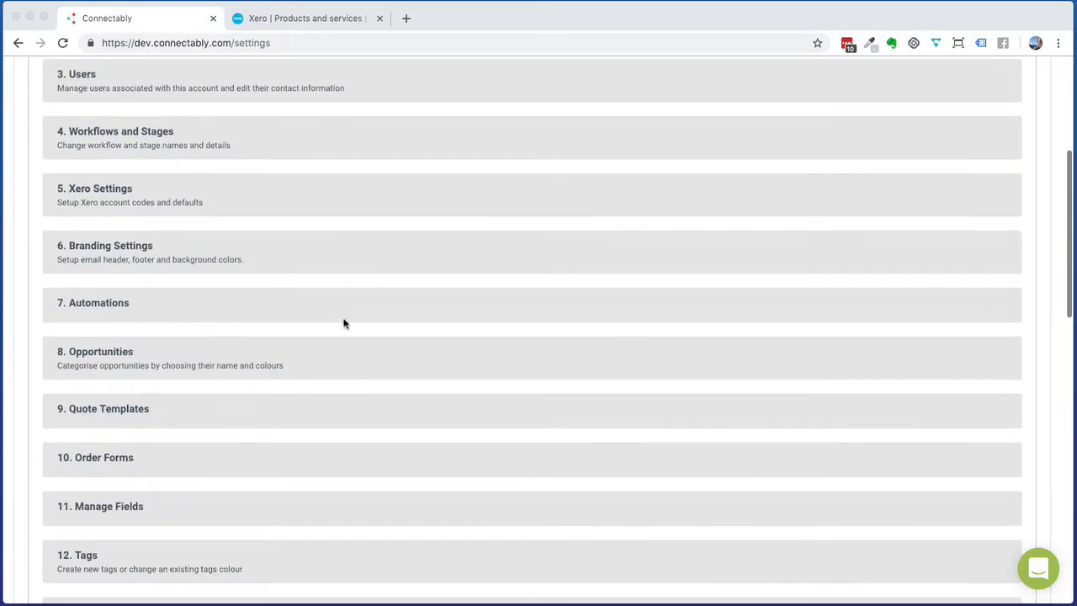
pyautogui.click(344, 468)
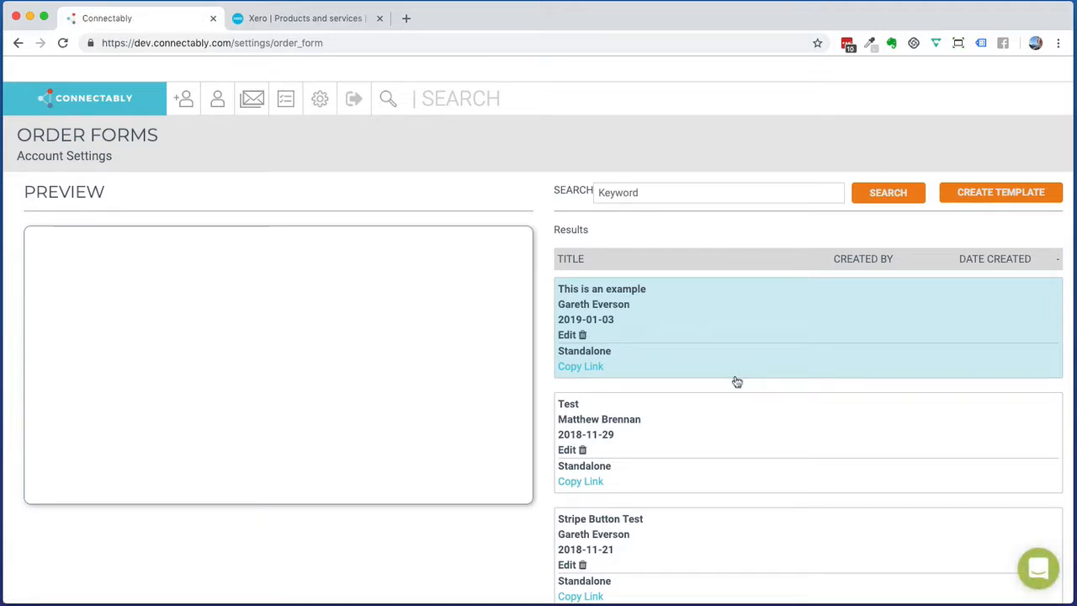
pyautogui.click(968, 195)
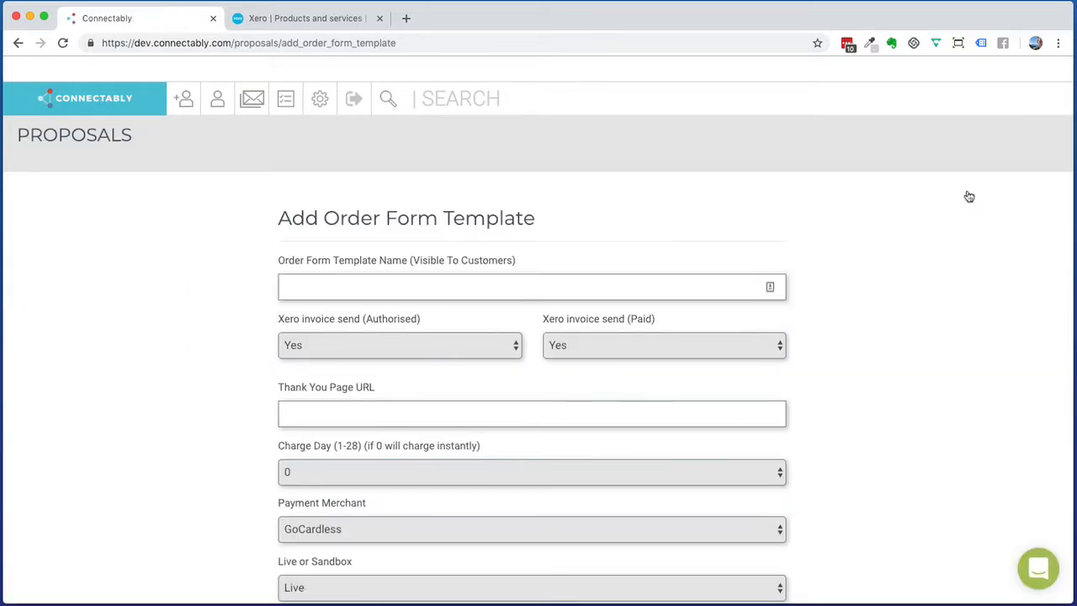
pyautogui.click(465, 294)
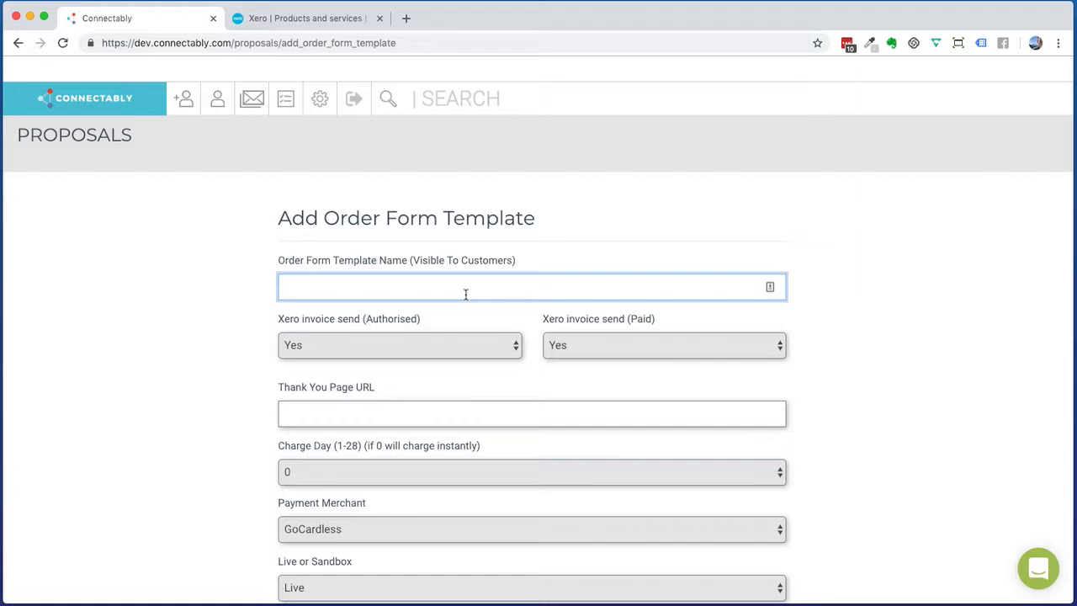
pyautogui.write('Order Form Example Form')
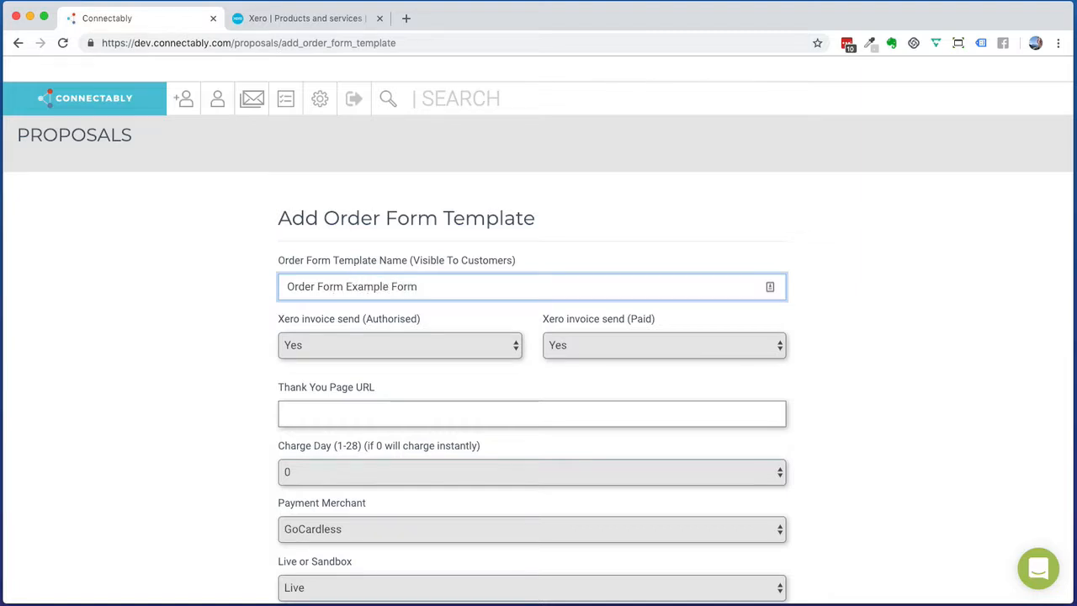
# Review the available options for sending authorised and paid Xero invoices.
pyautogui.click(462, 347)
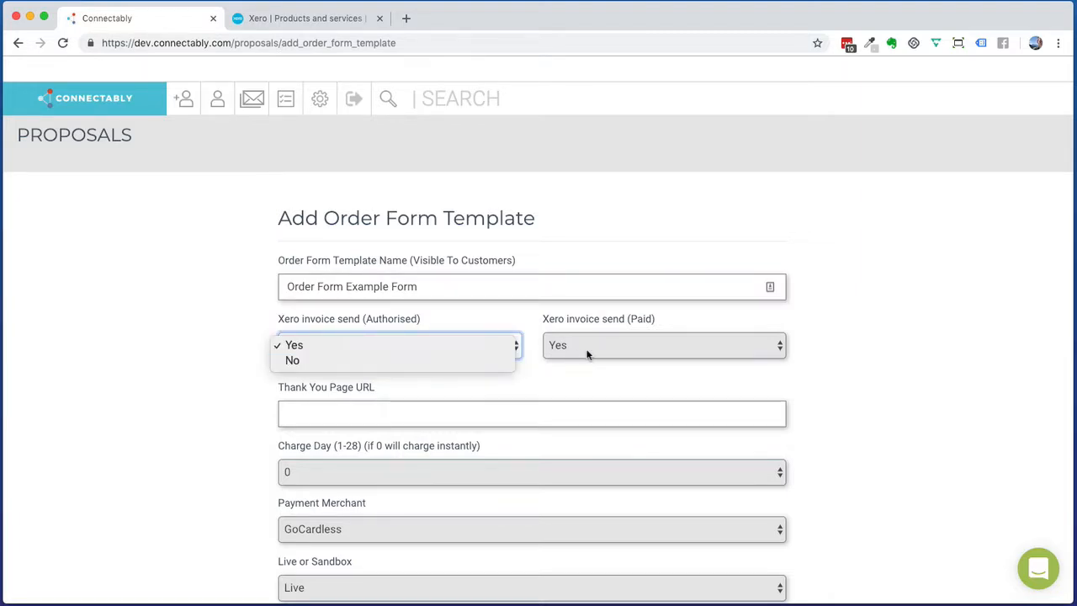
pyautogui.click(587, 353)
pyautogui.click(587, 353)
pyautogui.click(481, 354)
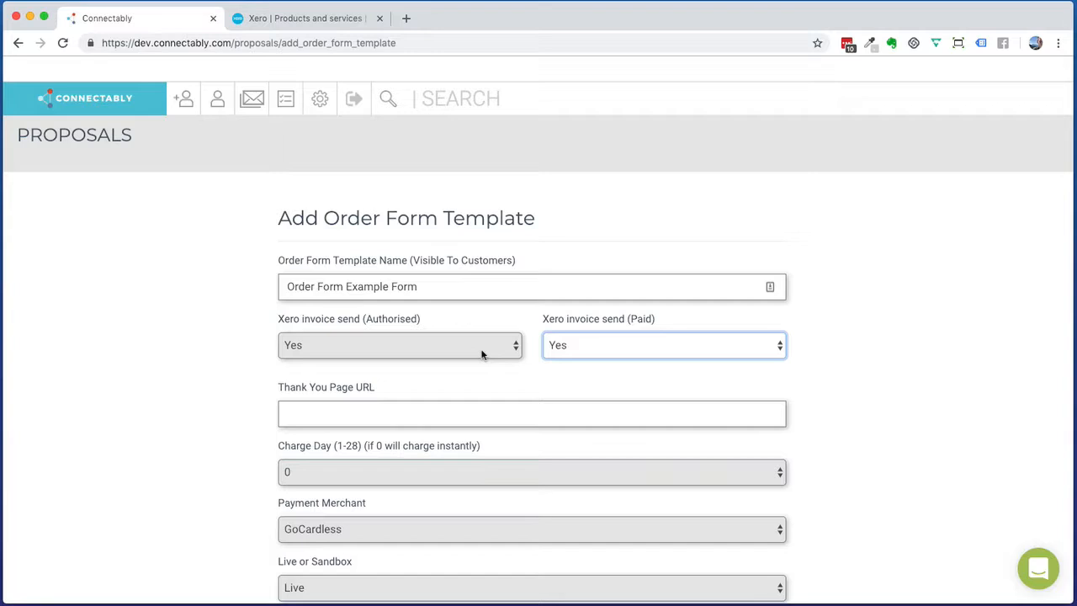
pyautogui.click(408, 344)
pyautogui.click(409, 345)
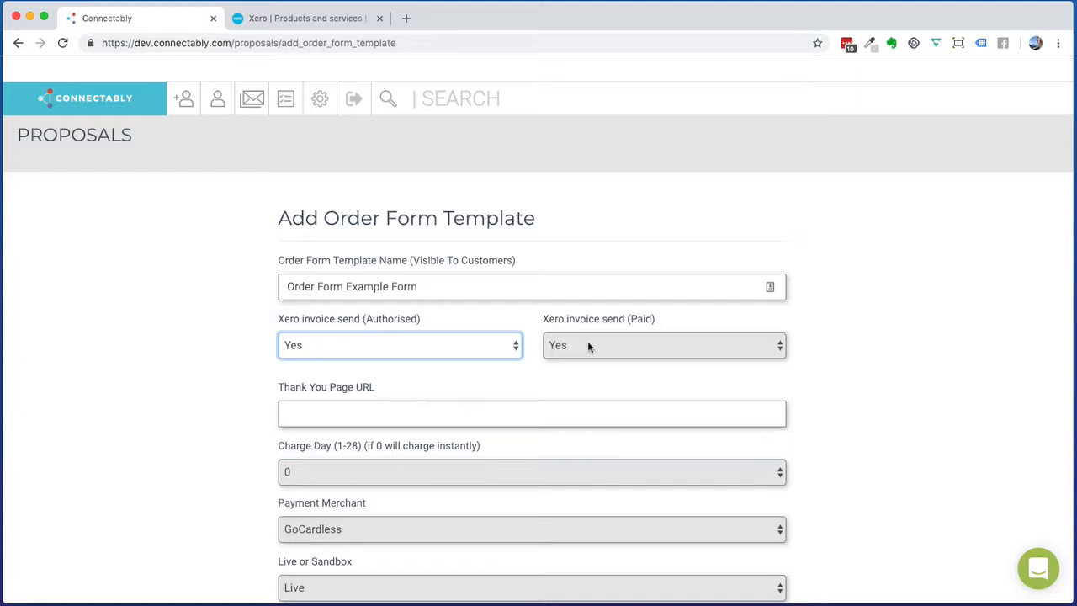
pyautogui.click(587, 345)
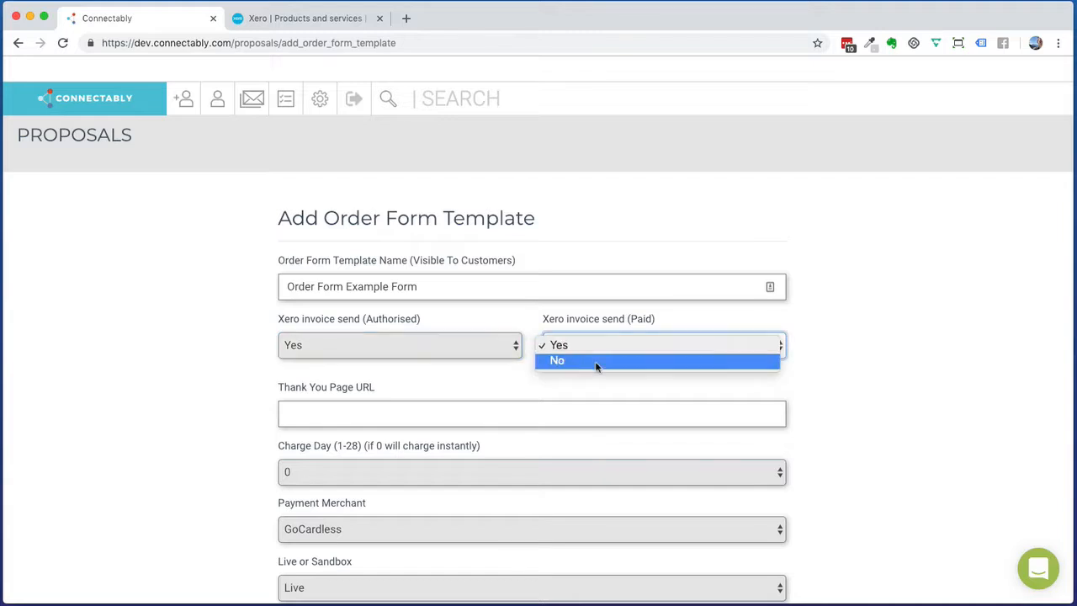
pyautogui.click(598, 347)
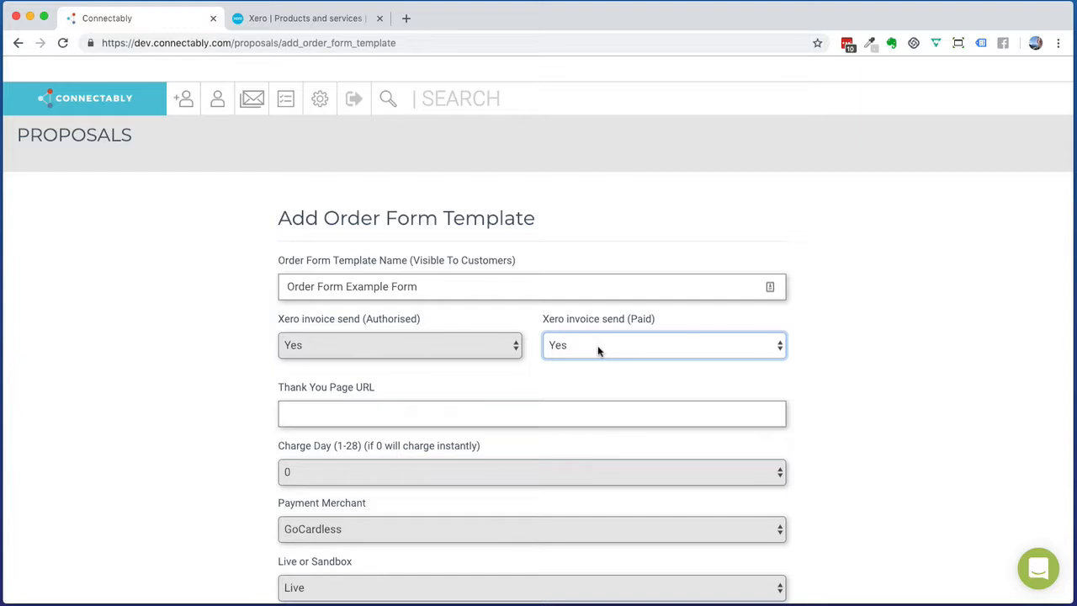
# Set the Xero invoice send option for paid invoices to No.
pyautogui.click(597, 345)
pyautogui.click(599, 362)
pyautogui.click(582, 347)
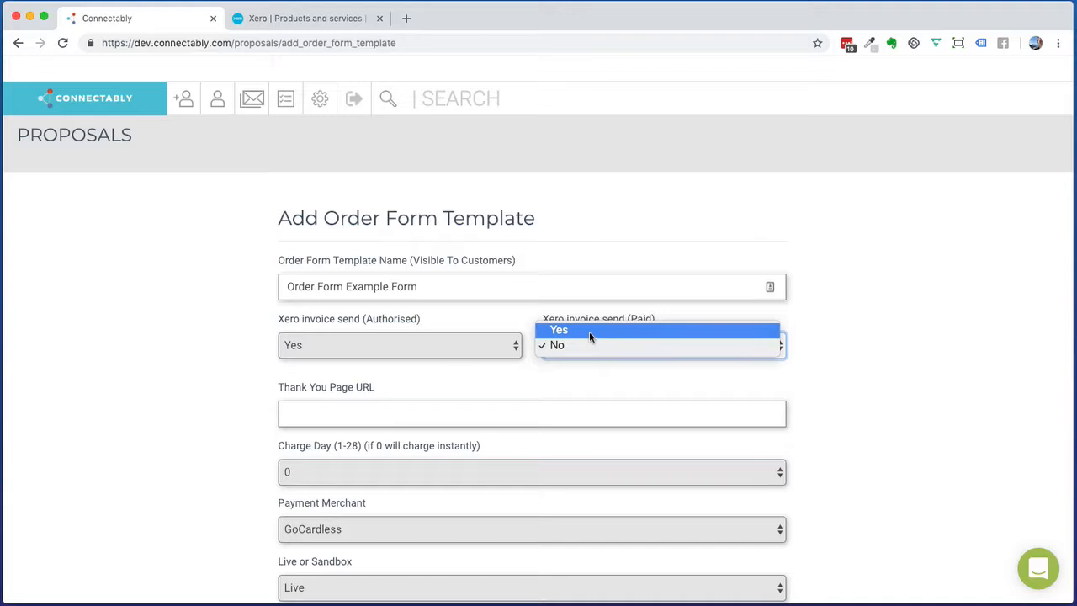
pyautogui.click(589, 332)
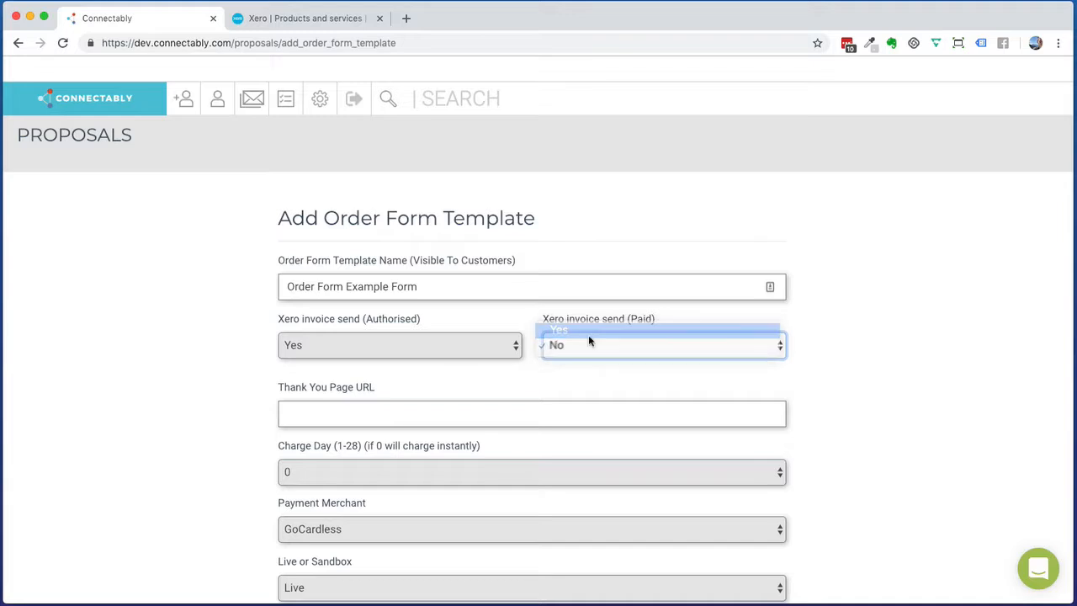
pyautogui.click(589, 349)
pyautogui.click(594, 361)
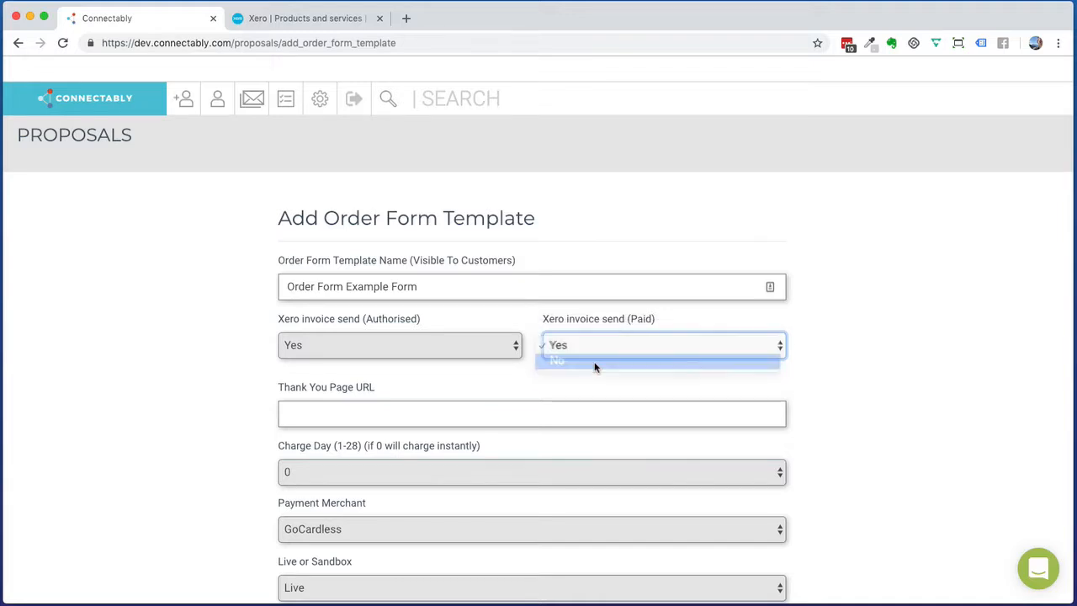
pyautogui.click(524, 415)
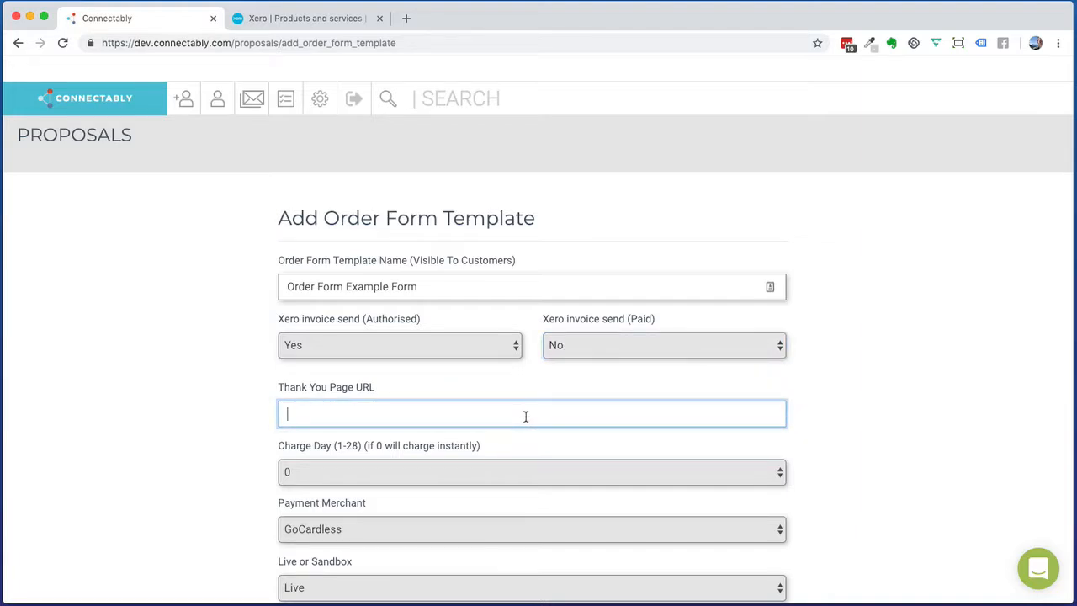
pyautogui.write('https://connectably.com /thank-you')
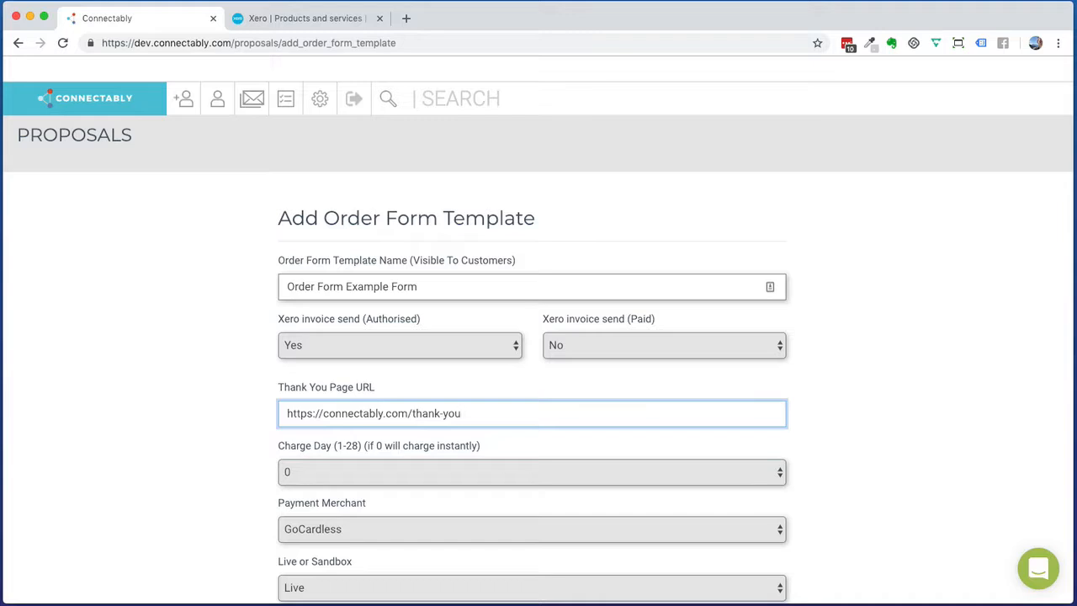
pyautogui.scroll(-1, 527, 425)
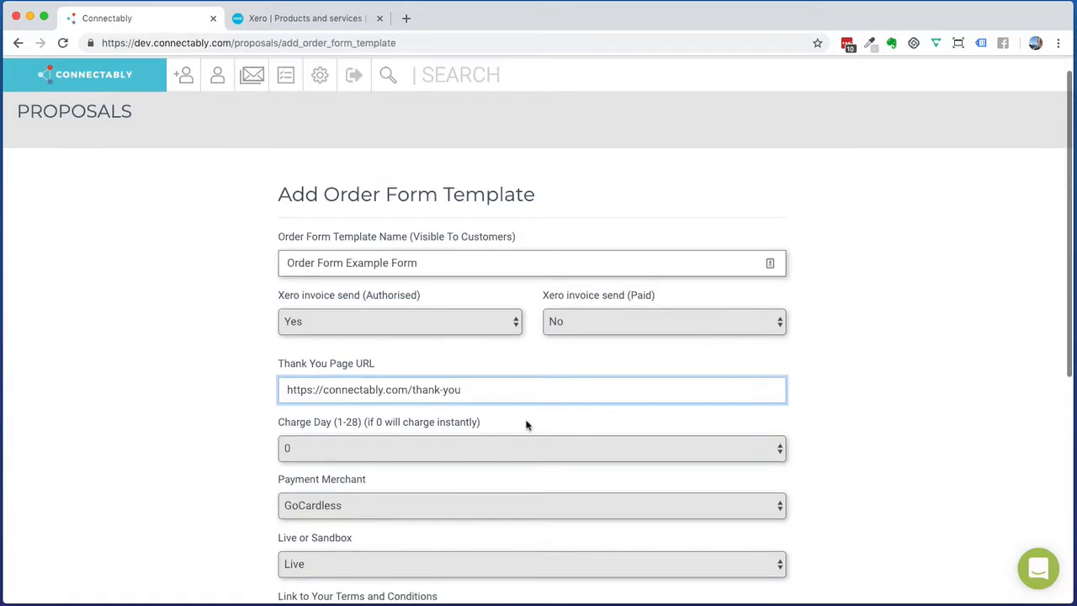
pyautogui.scroll(-3, 527, 425)
pyautogui.scroll(-2, 527, 425)
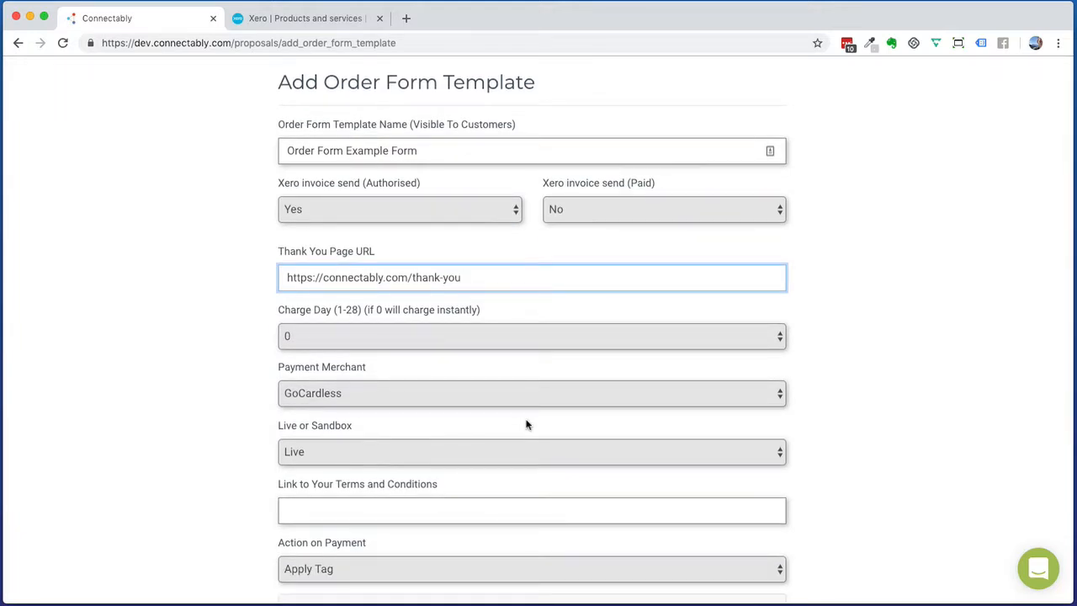
pyautogui.scroll(-1, 527, 425)
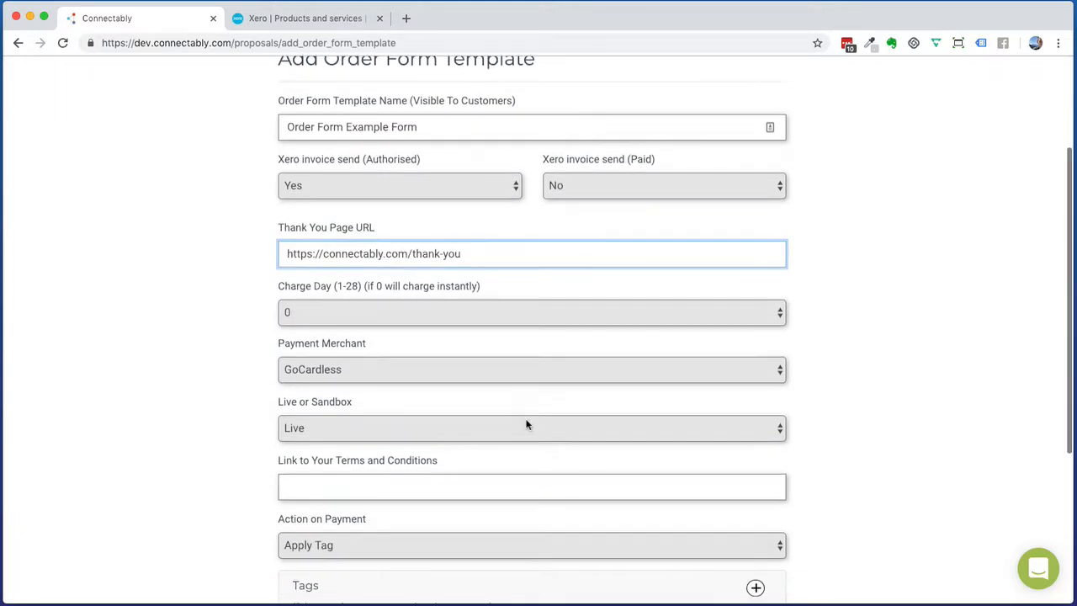
pyautogui.click(536, 312)
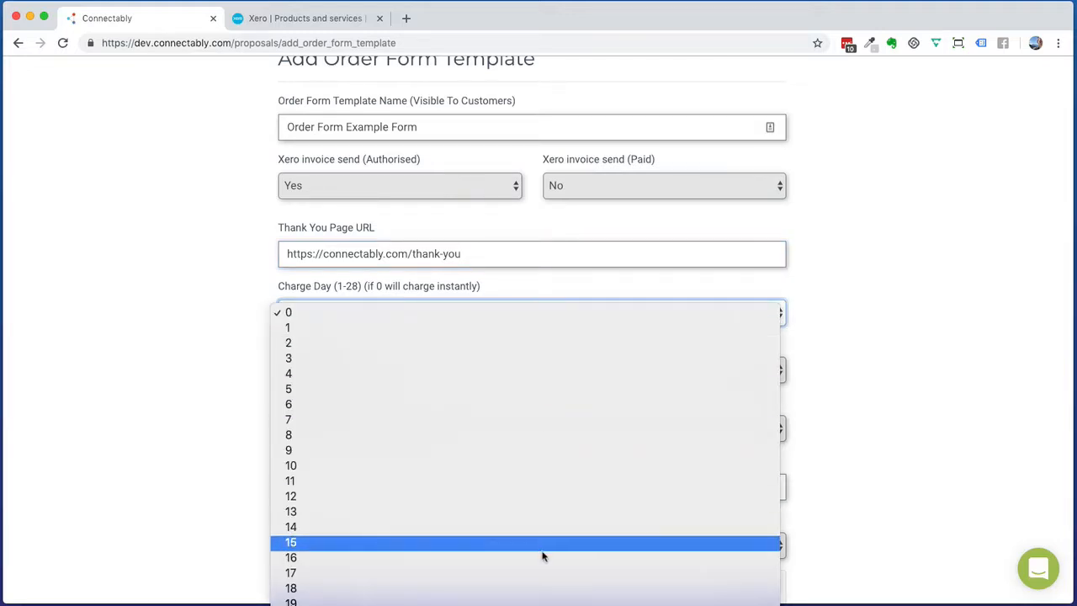
pyautogui.click(159, 415)
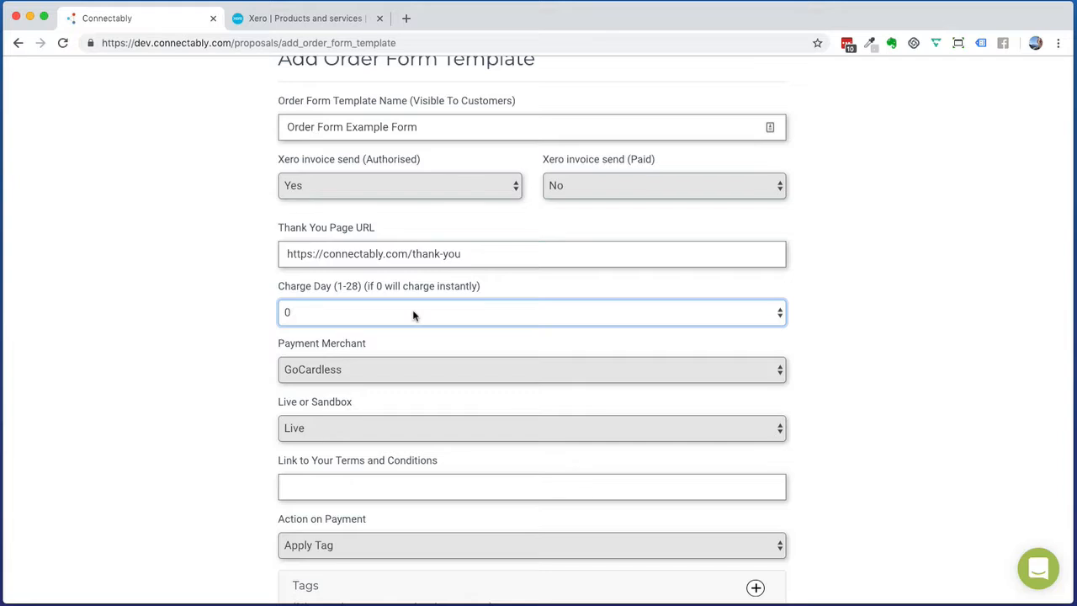
pyautogui.click(413, 315)
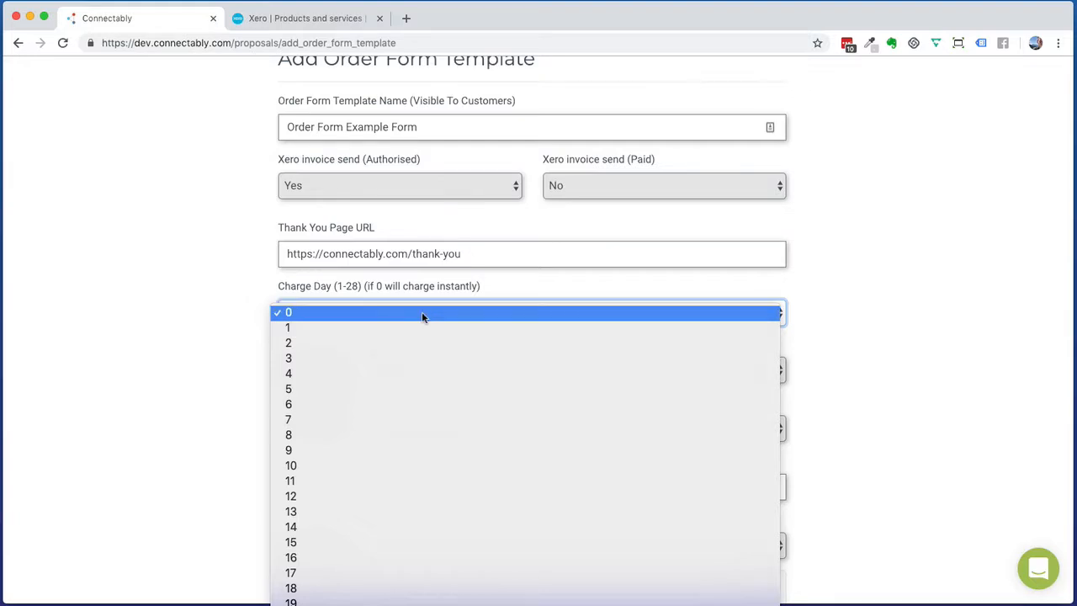
pyautogui.click(469, 312)
# Set the order form's payment merchant to Stripe.
pyautogui.scroll(-1, 858, 301)
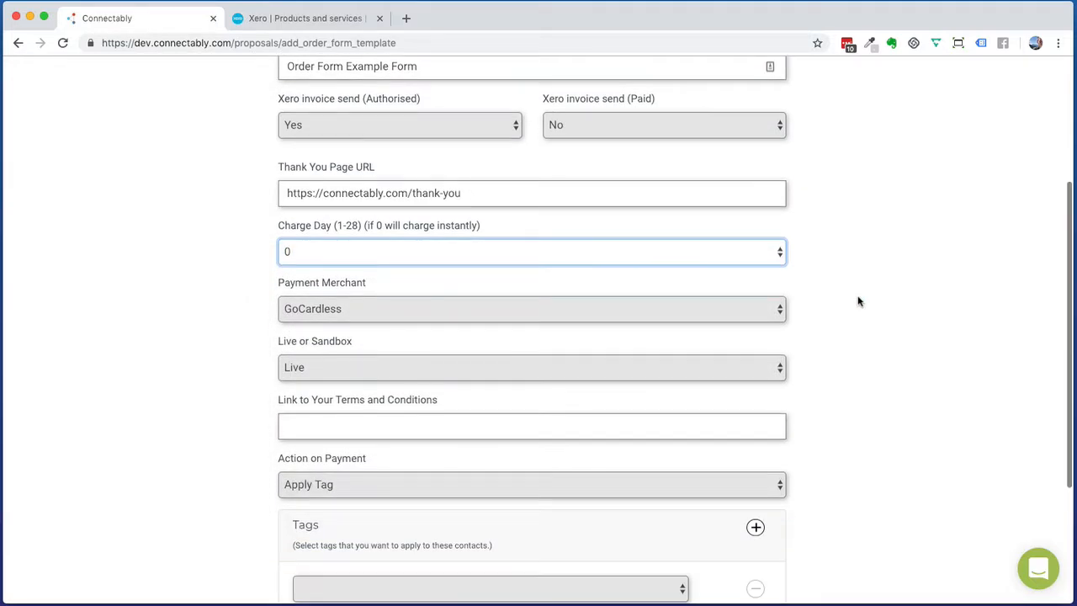
pyautogui.scroll(-1, 858, 301)
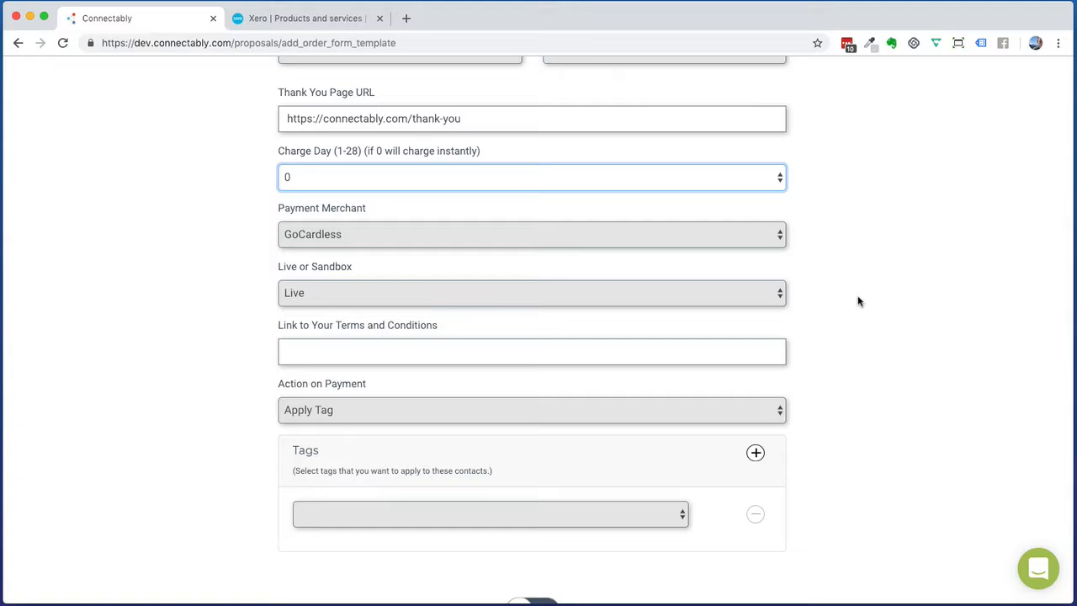
pyautogui.click(637, 240)
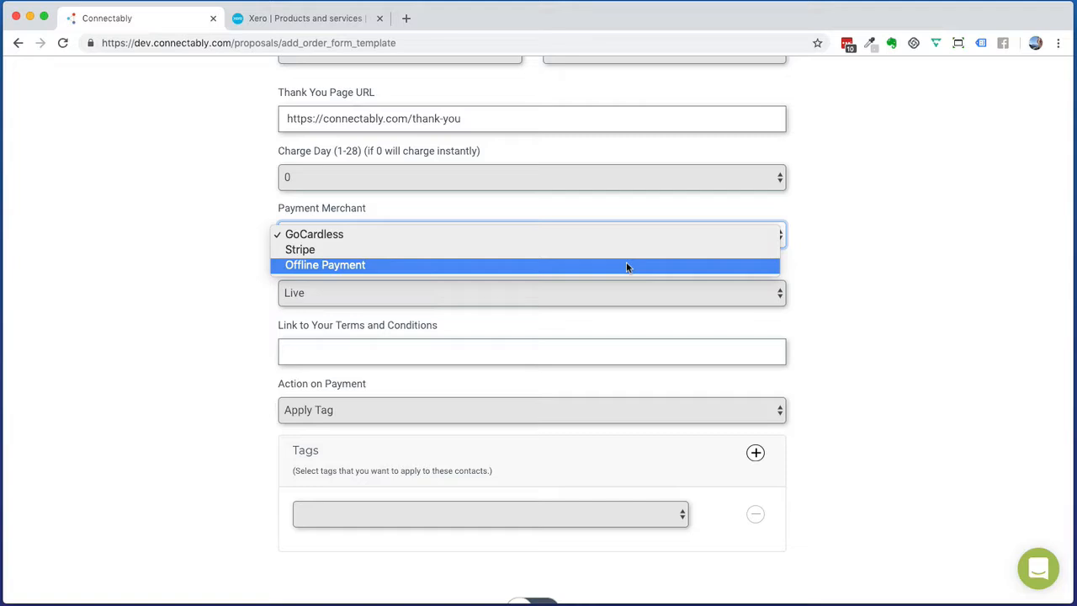
pyautogui.click(835, 268)
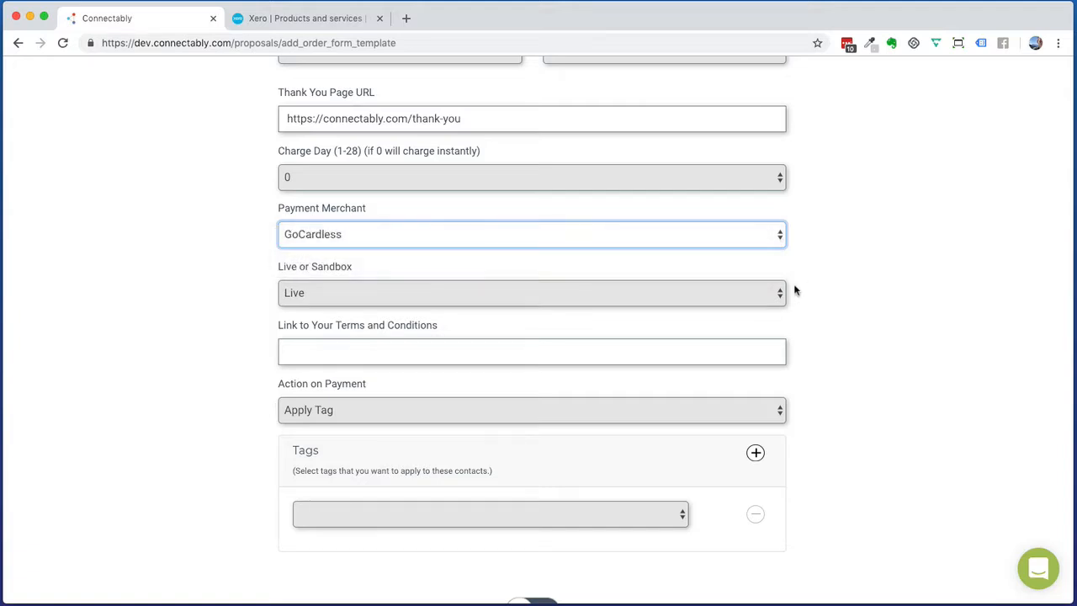
pyautogui.click(730, 241)
pyautogui.click(747, 253)
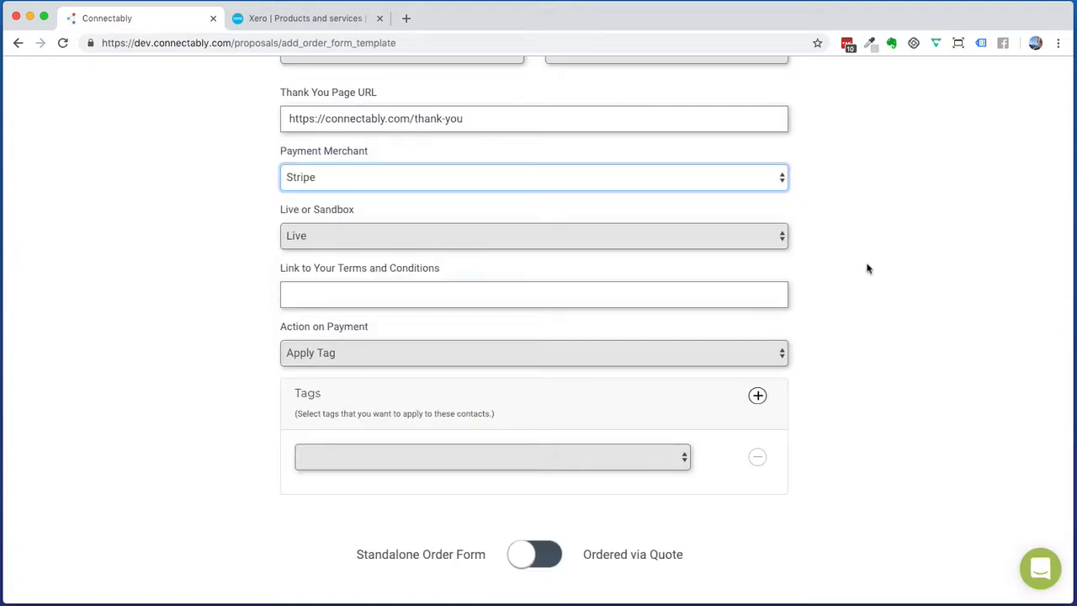
# Switch the order form's payment mode to Sandbox.
pyautogui.scroll(-1, 868, 268)
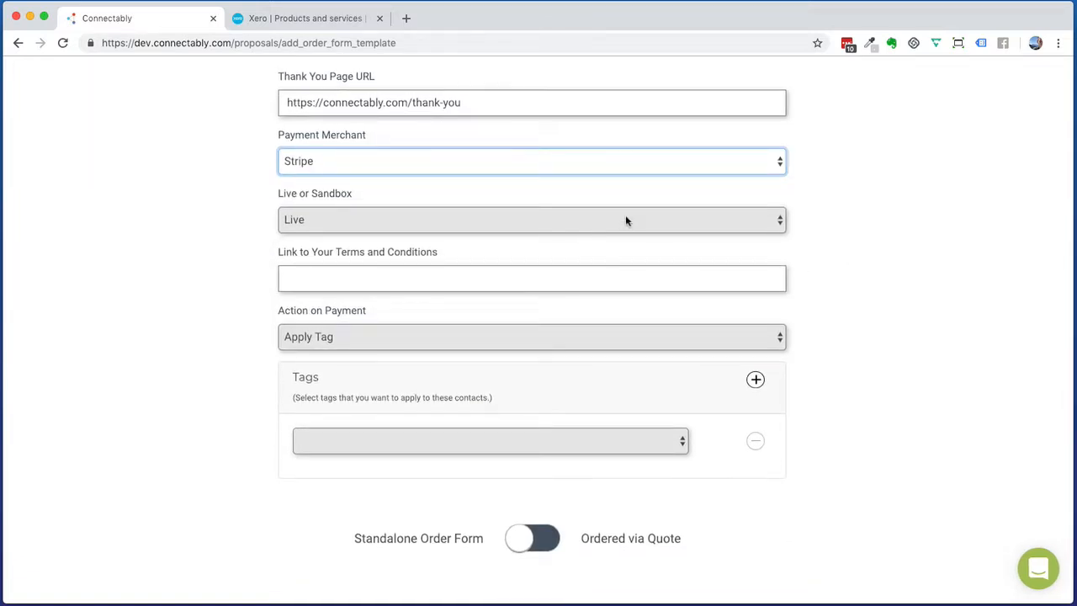
pyautogui.click(625, 220)
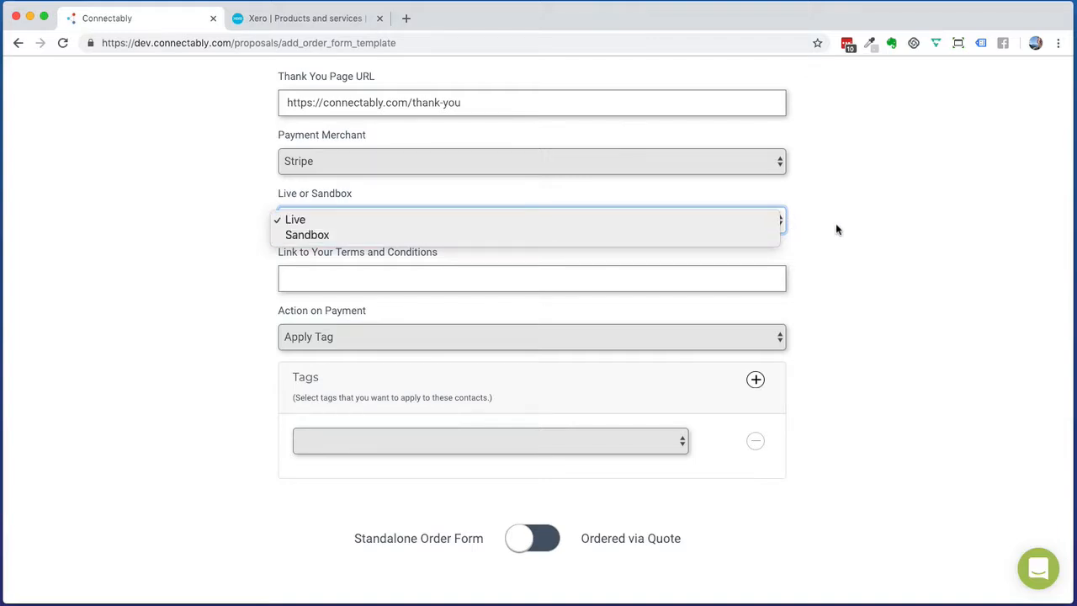
pyautogui.click(714, 233)
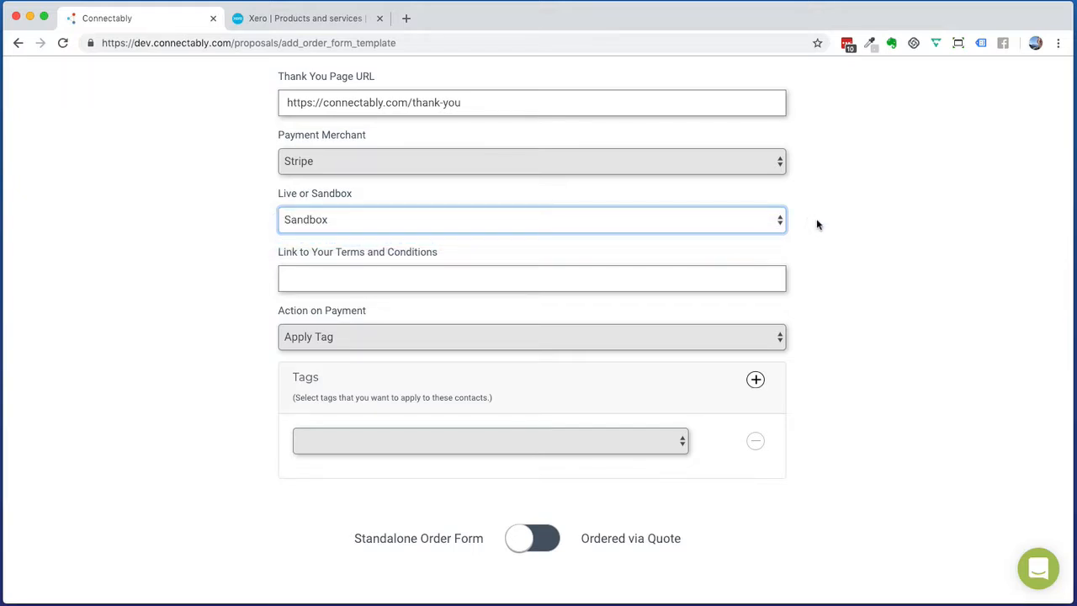
pyautogui.scroll(-1, 817, 219)
pyautogui.scroll(-2, 817, 225)
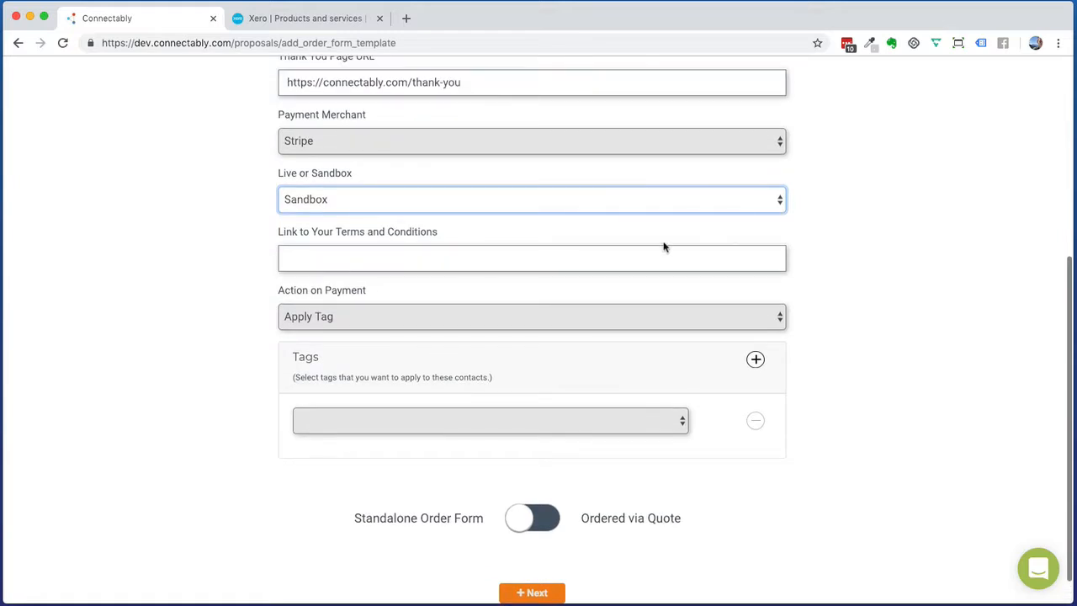
pyautogui.click(624, 259)
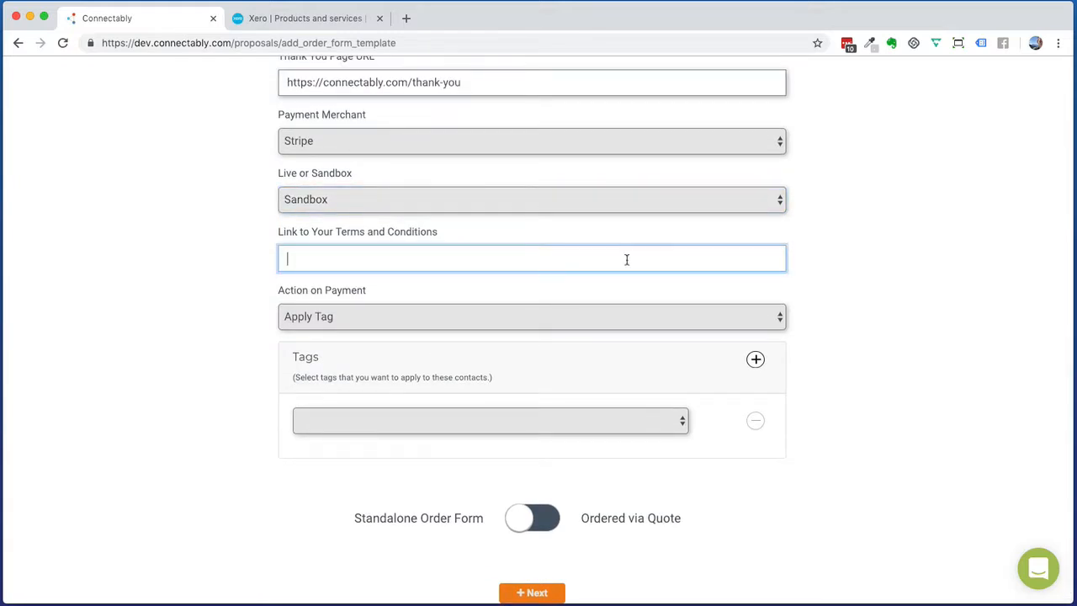
pyautogui.write('https://connectably.')
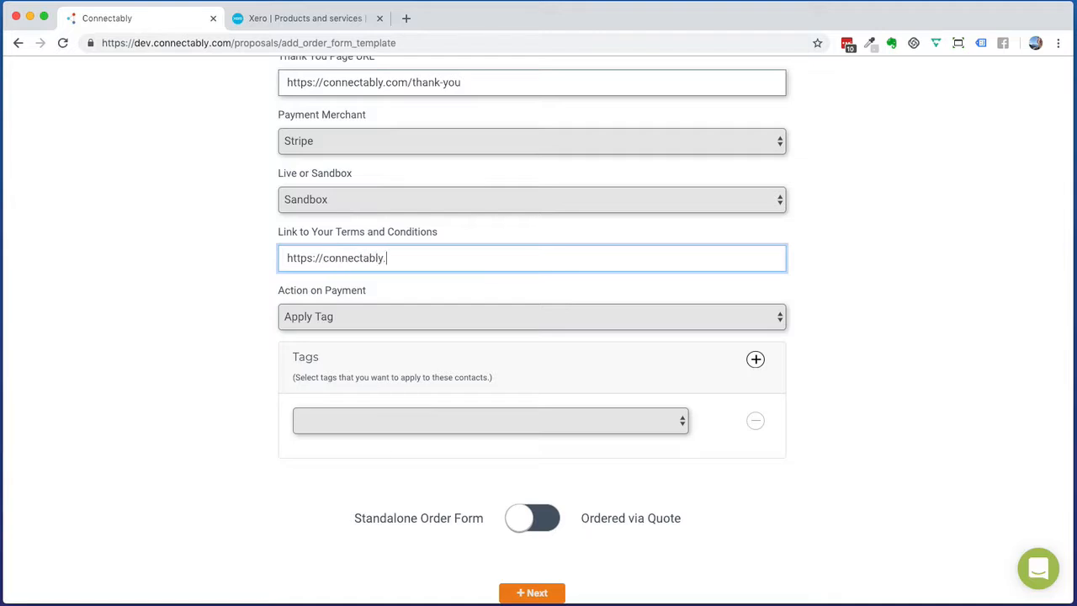
pyautogui.write('com/t-and-c')
# Choose Apply Tag as the action on payment.
pyautogui.scroll(-1, 615, 273)
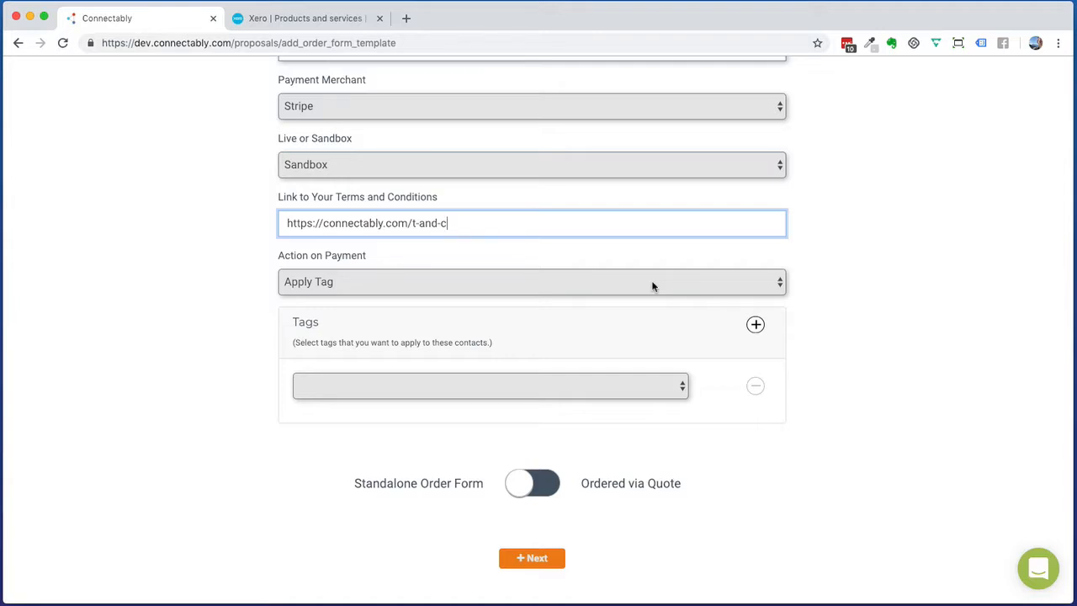
pyautogui.click(652, 286)
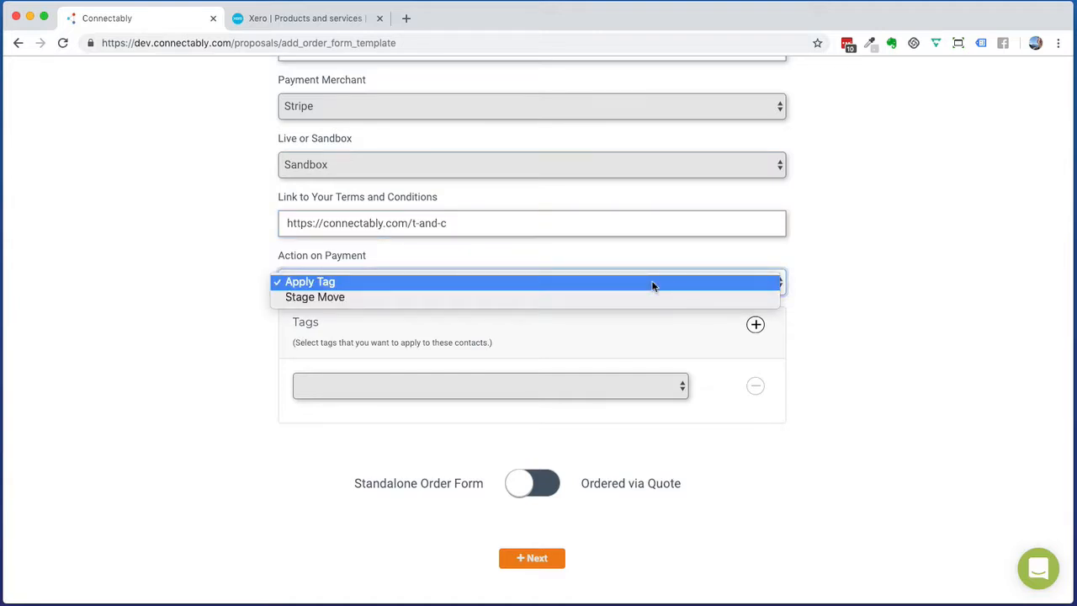
pyautogui.click(653, 286)
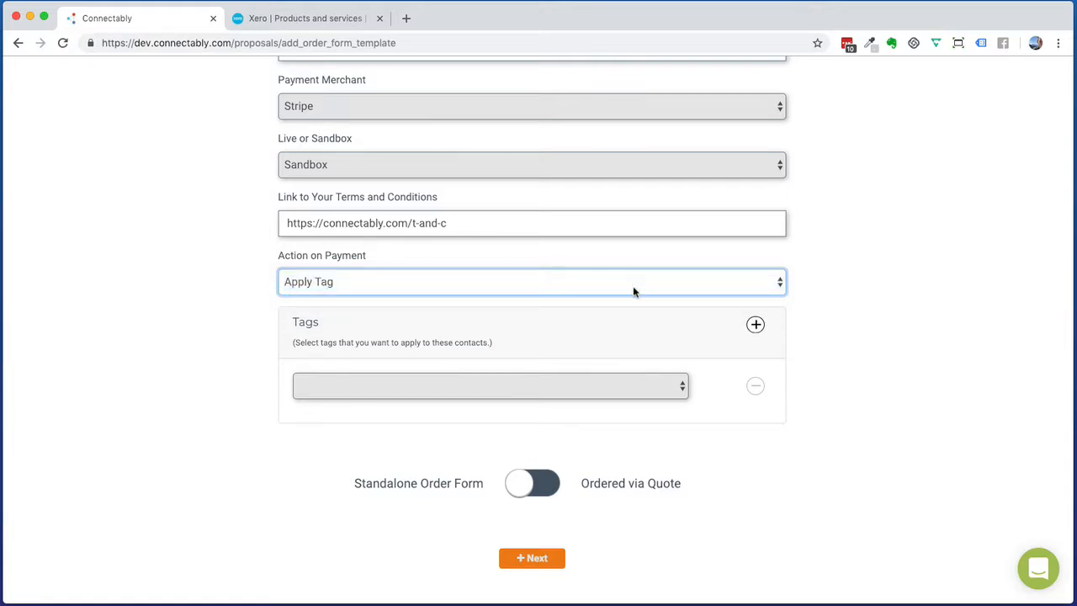
# Try Stage Move as the action on payment, with Welcome as the stage to move contacts into.
pyautogui.click(633, 288)
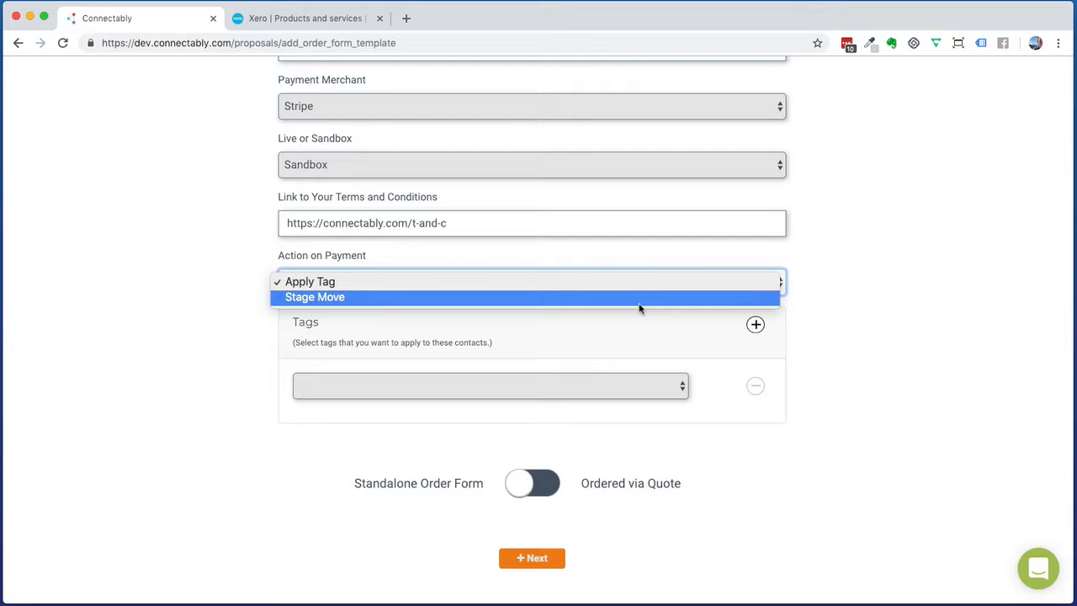
pyautogui.click(852, 307)
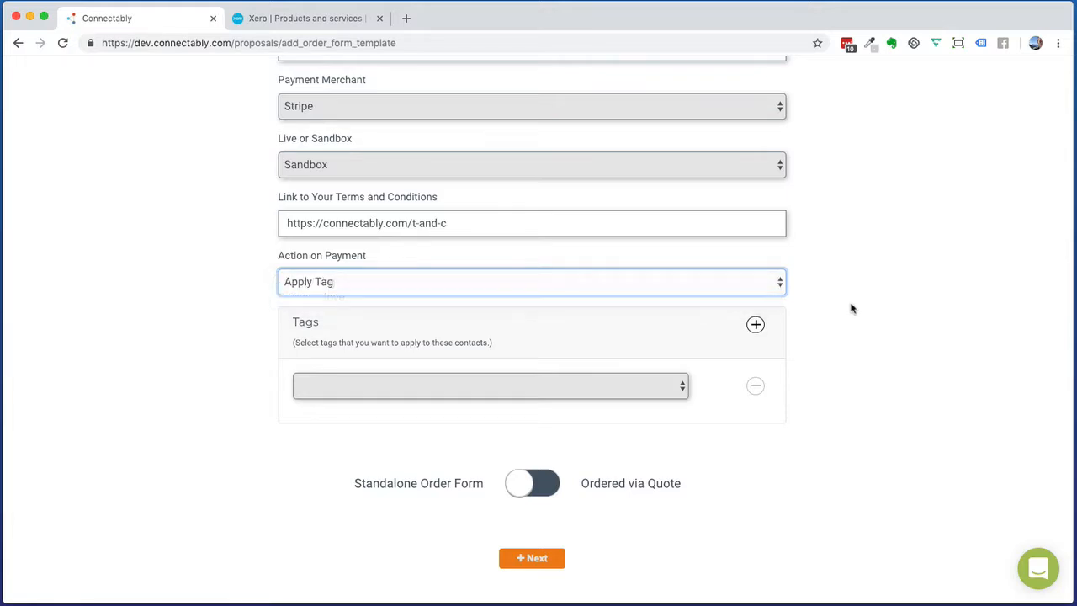
pyautogui.click(707, 290)
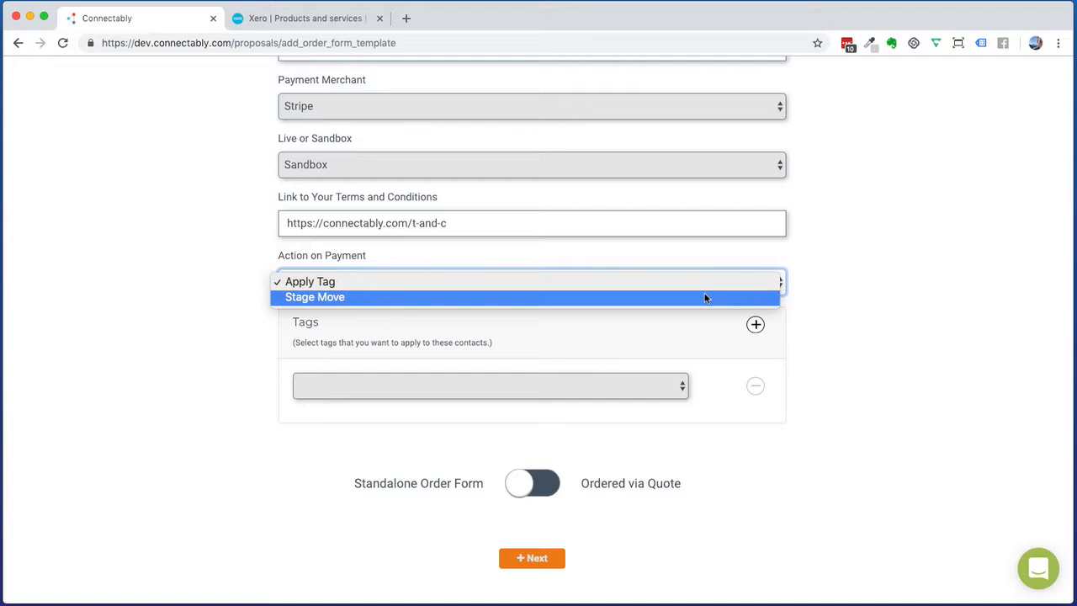
pyautogui.click(705, 298)
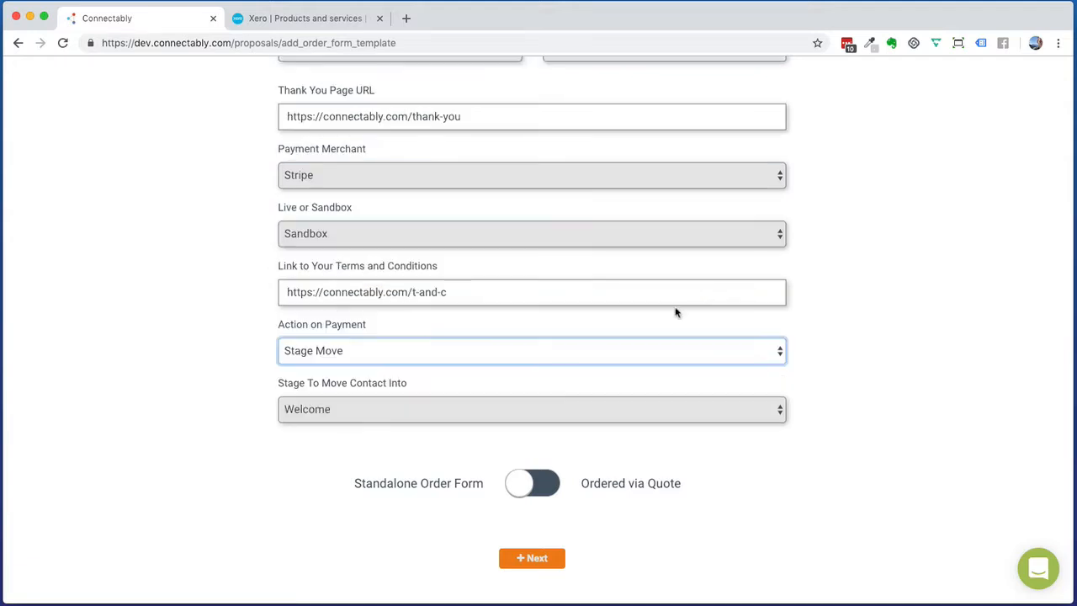
pyautogui.click(633, 410)
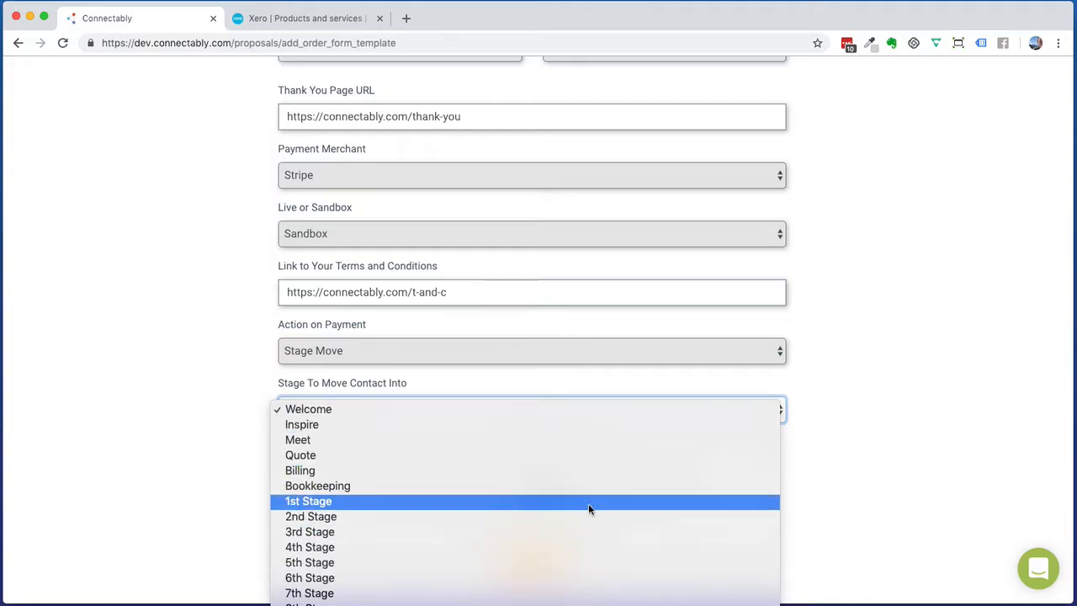
pyautogui.click(835, 442)
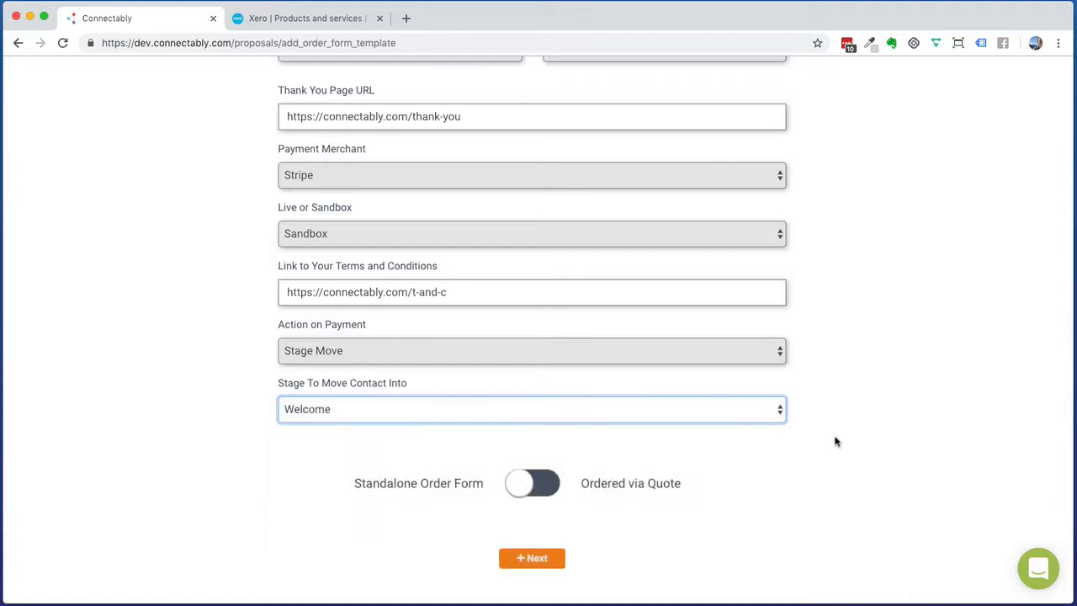
pyautogui.click(705, 414)
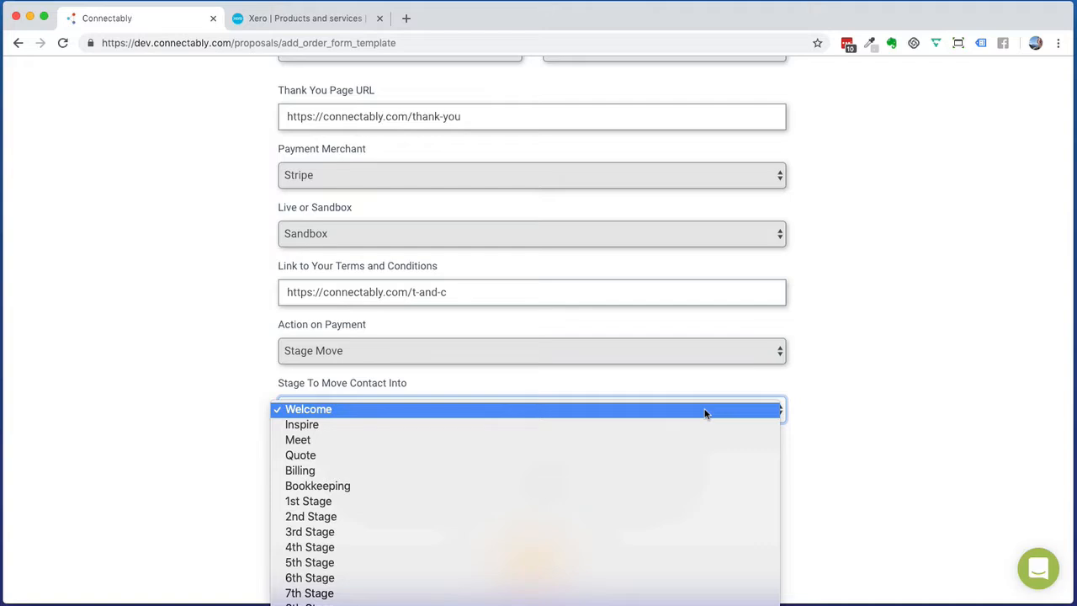
pyautogui.click(705, 413)
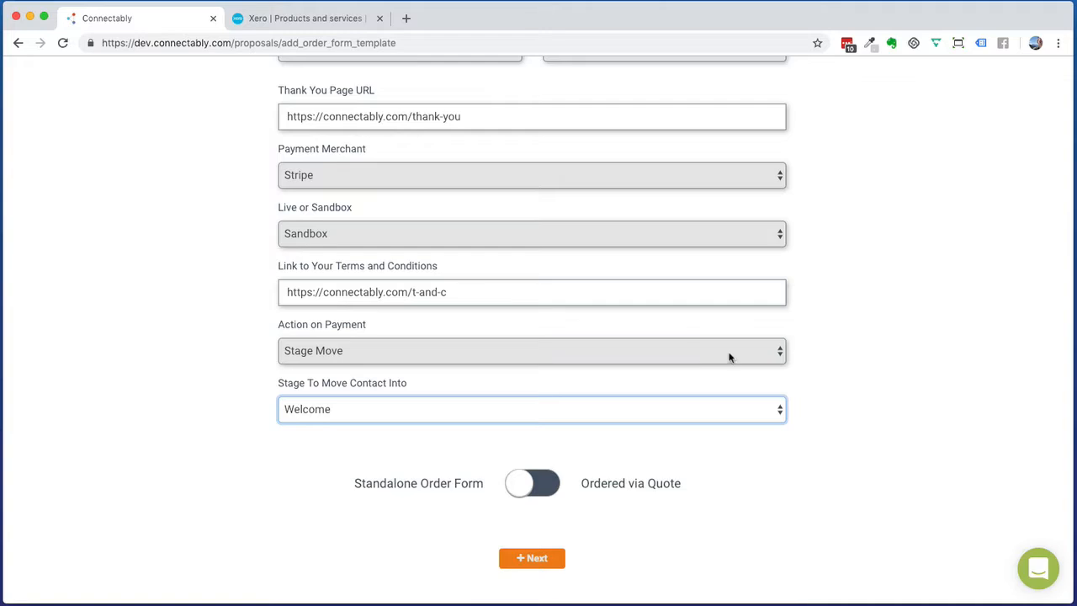
# Set the action on payment back to Apply Tag and choose Automation Tests > Entry as the first tag.
pyautogui.click(729, 358)
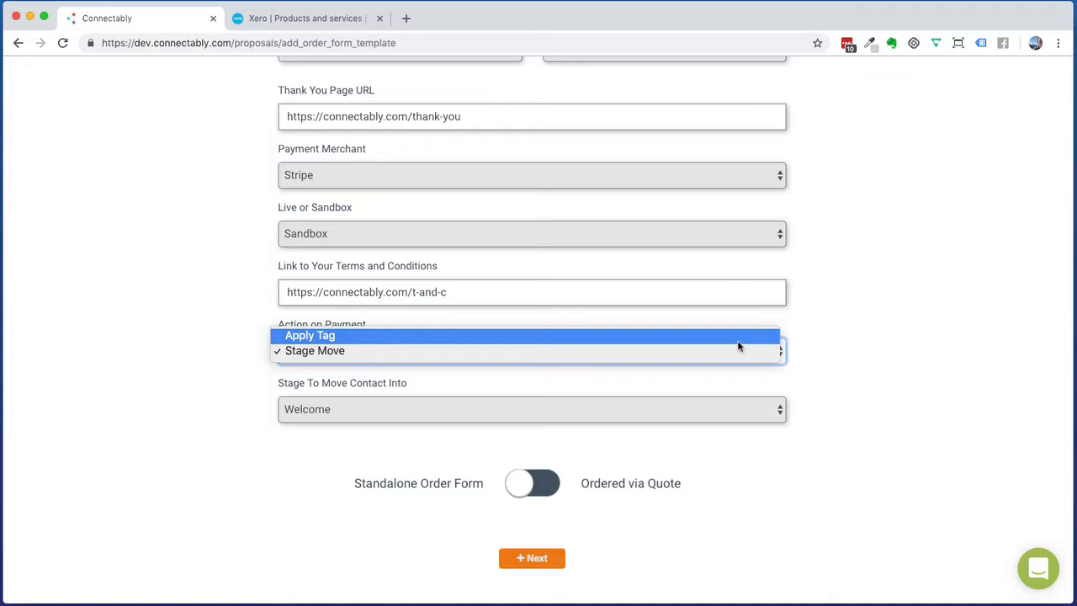
pyautogui.click(738, 340)
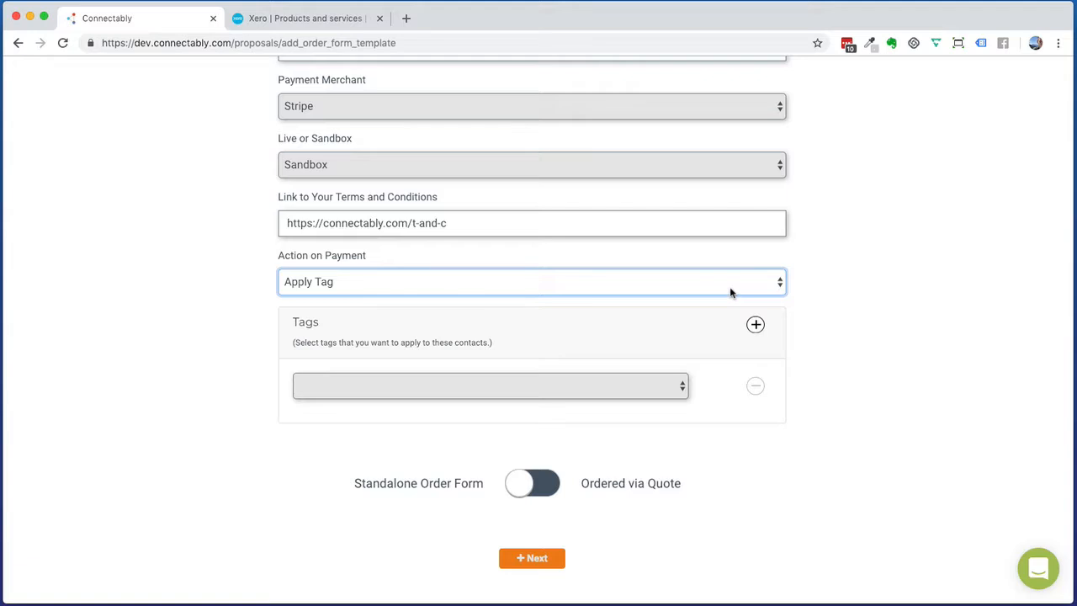
pyautogui.click(636, 387)
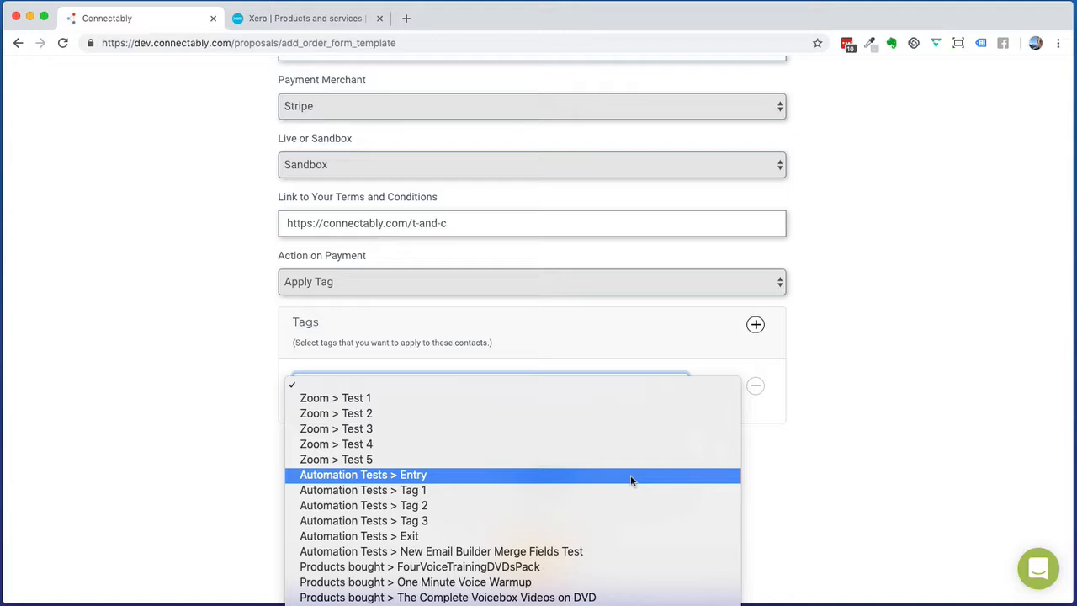
pyautogui.click(630, 475)
pyautogui.click(600, 393)
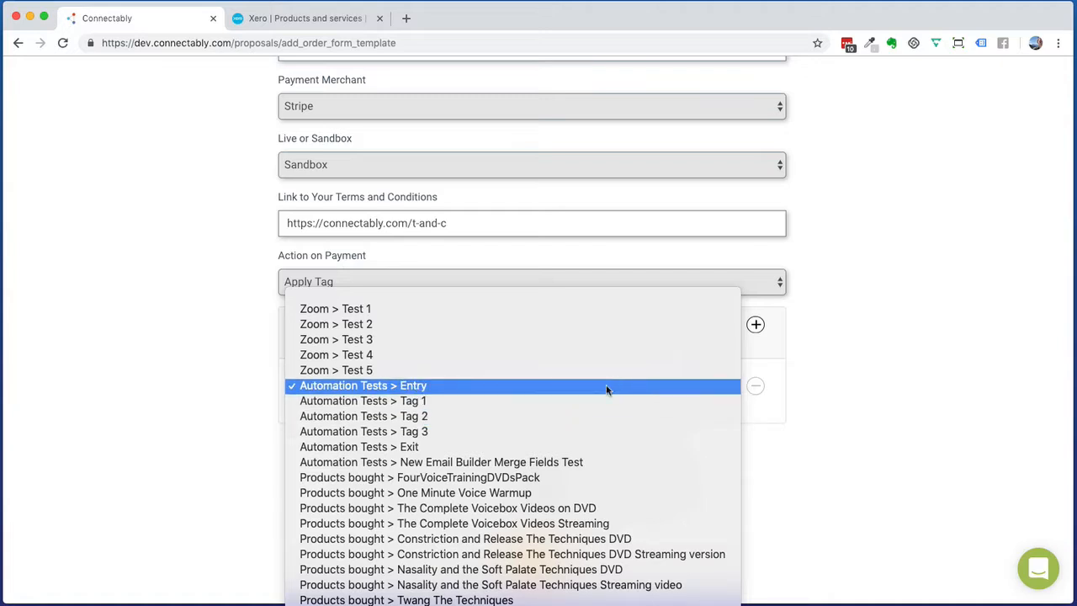
pyautogui.click(606, 387)
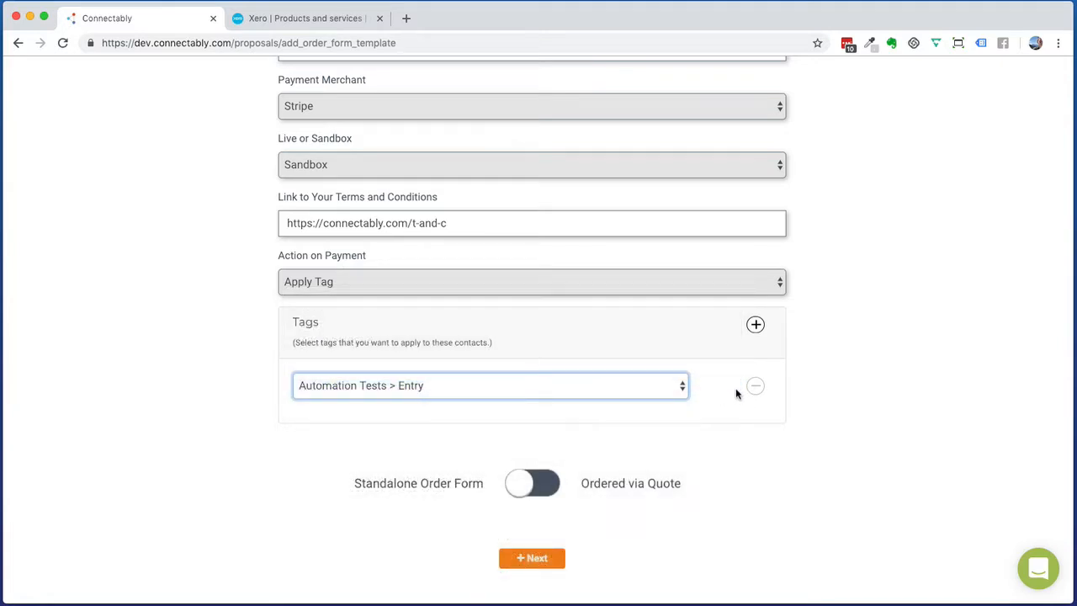
# Add a second tag row and set it to Customer Status > Client.
pyautogui.click(757, 330)
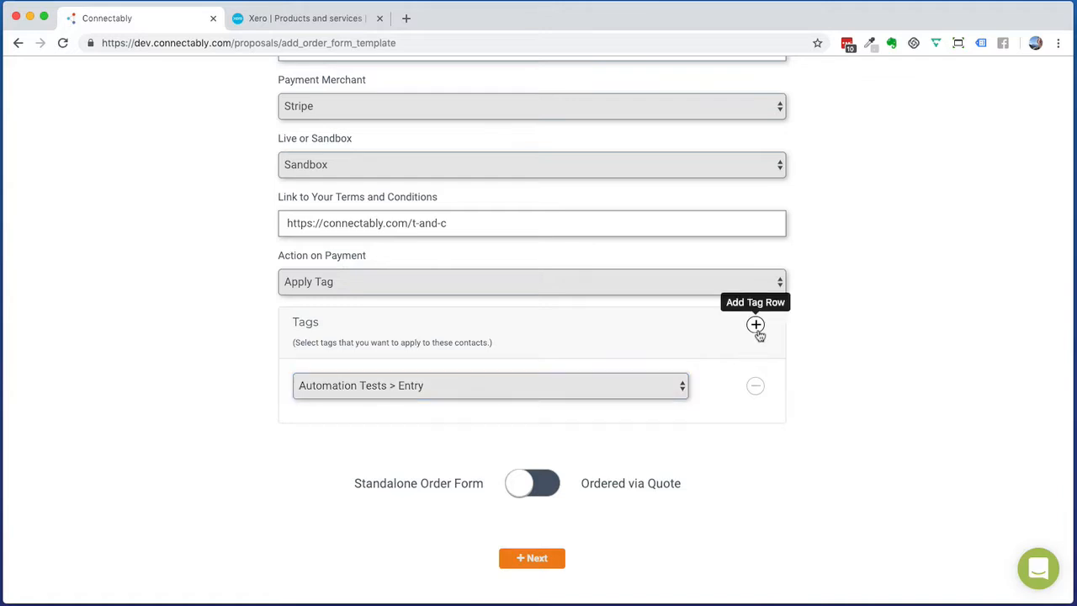
pyautogui.click(662, 426)
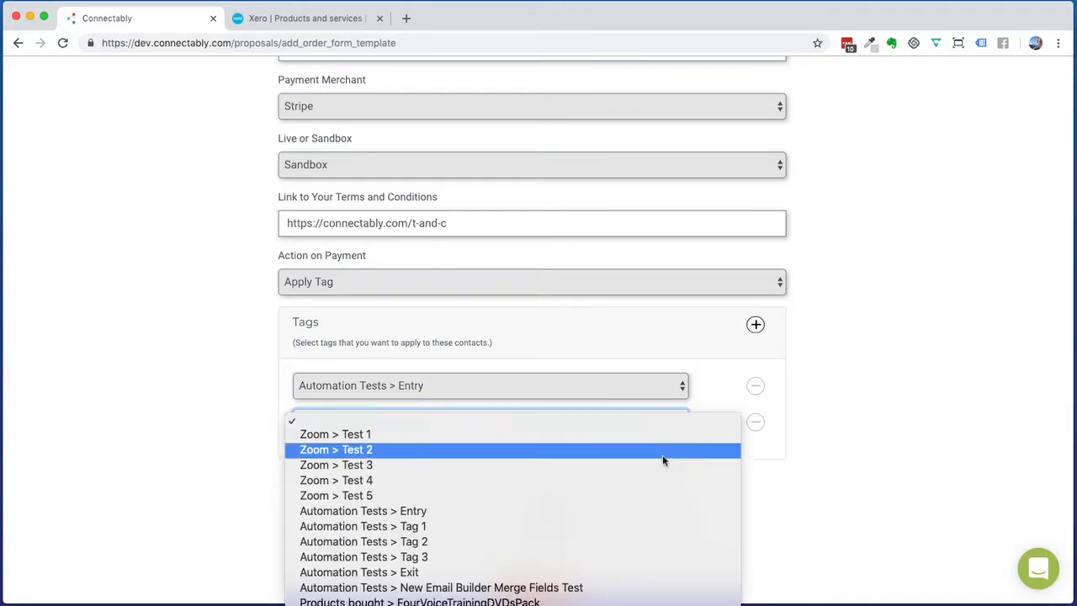
pyautogui.scroll(-20, 664, 458)
pyautogui.scroll(-15, 665, 462)
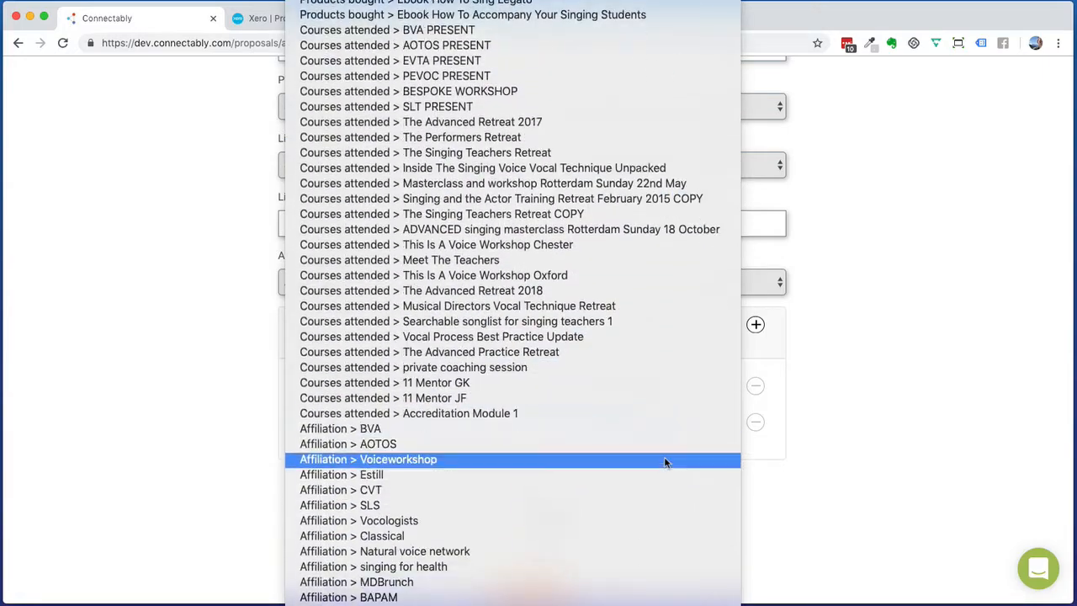
pyautogui.scroll(-5, 665, 462)
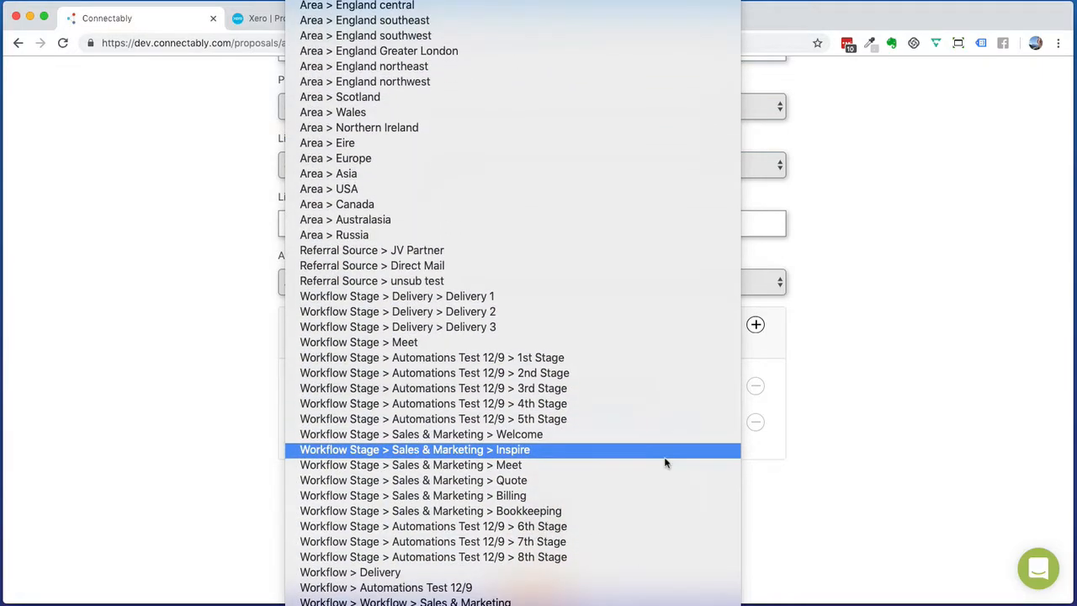
pyautogui.scroll(-10, 665, 462)
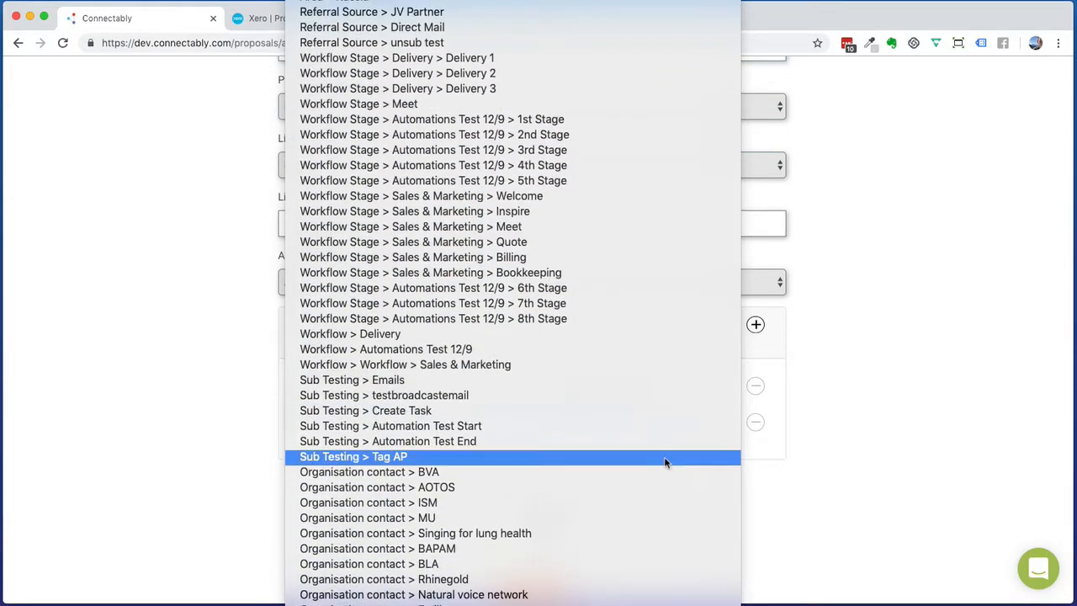
pyautogui.scroll(-4, 664, 462)
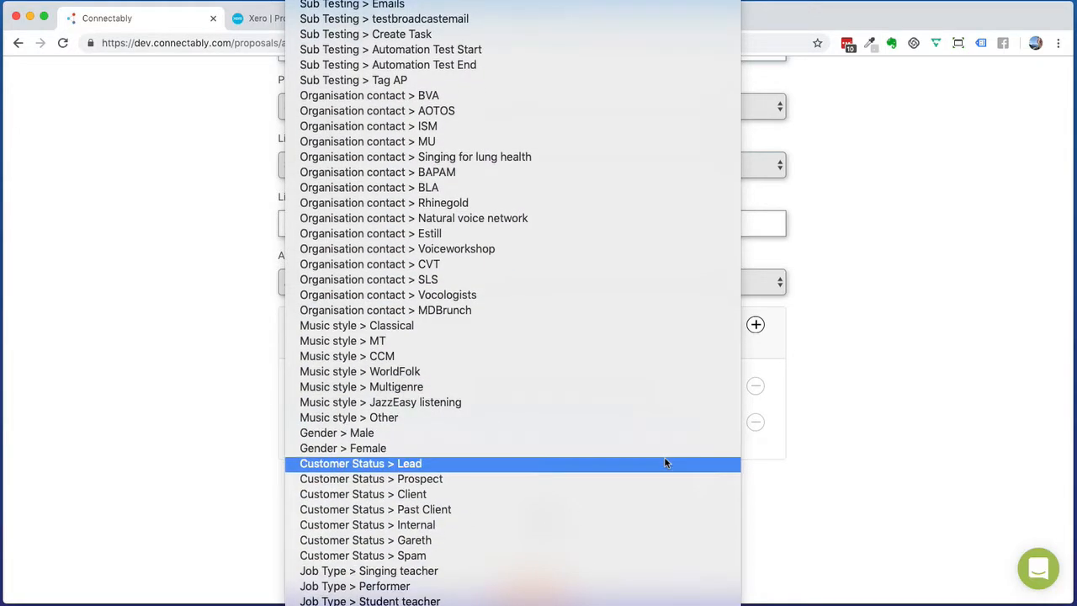
pyautogui.click(673, 495)
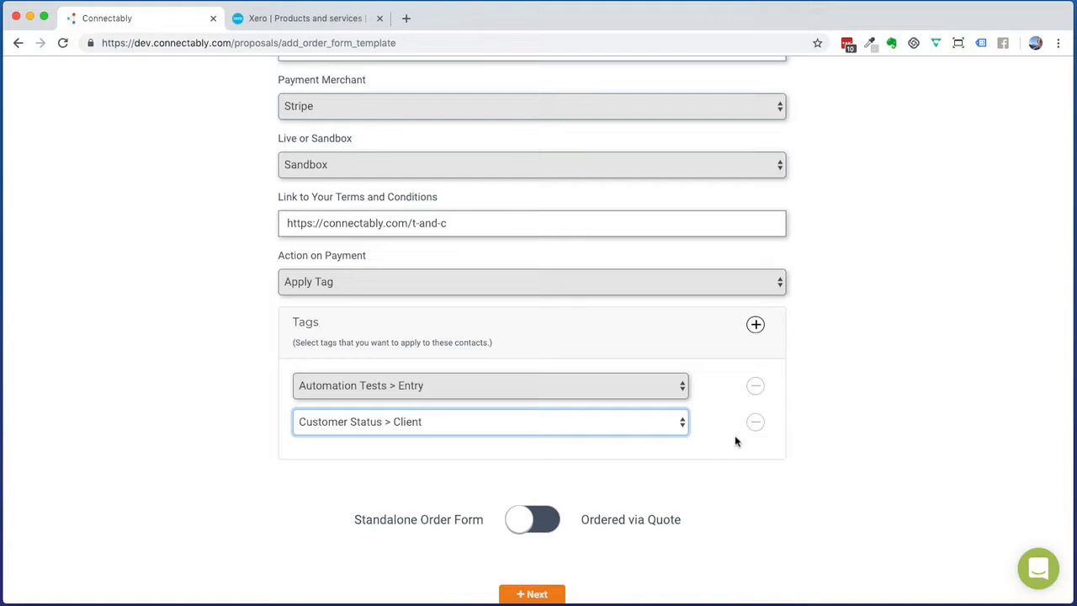
# Submit the order form template settings and continue to adding products.
pyautogui.scroll(-1, 735, 435)
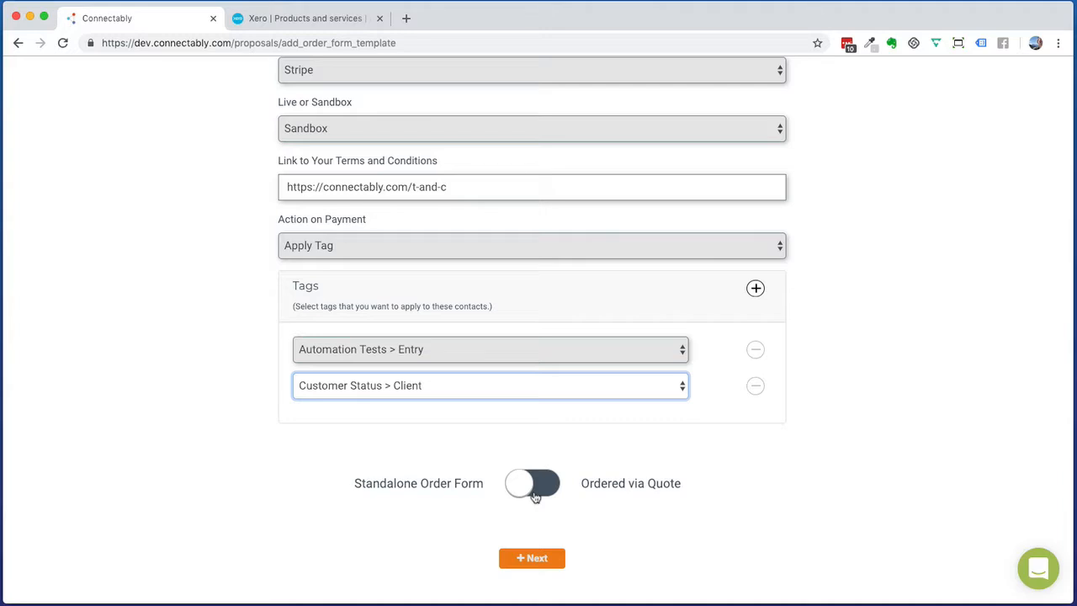
pyautogui.scroll(5, 534, 498)
pyautogui.scroll(-5, 534, 497)
pyautogui.click(532, 559)
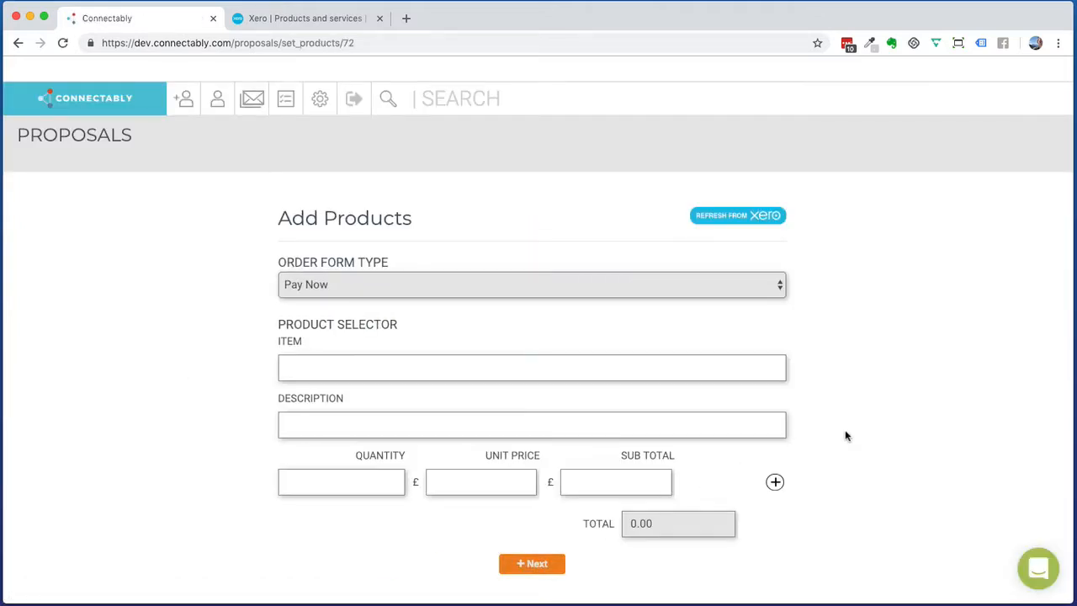
# Switch to Xero to examine its Products and services list and where it is reached, and return to Connectably's product setup.
pyautogui.scroll(-1, 846, 435)
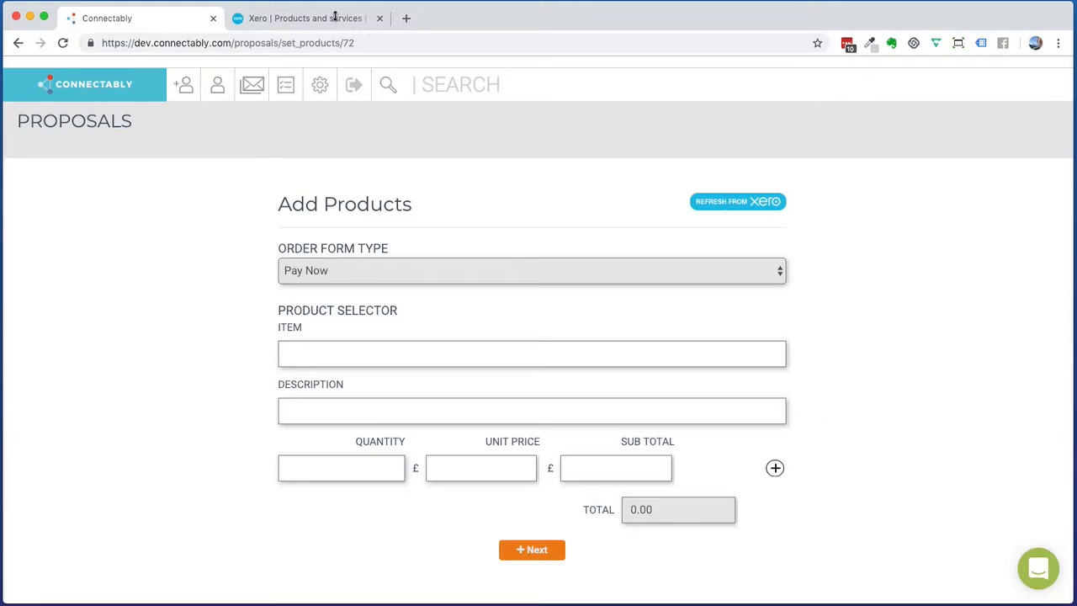
pyautogui.click(399, 17)
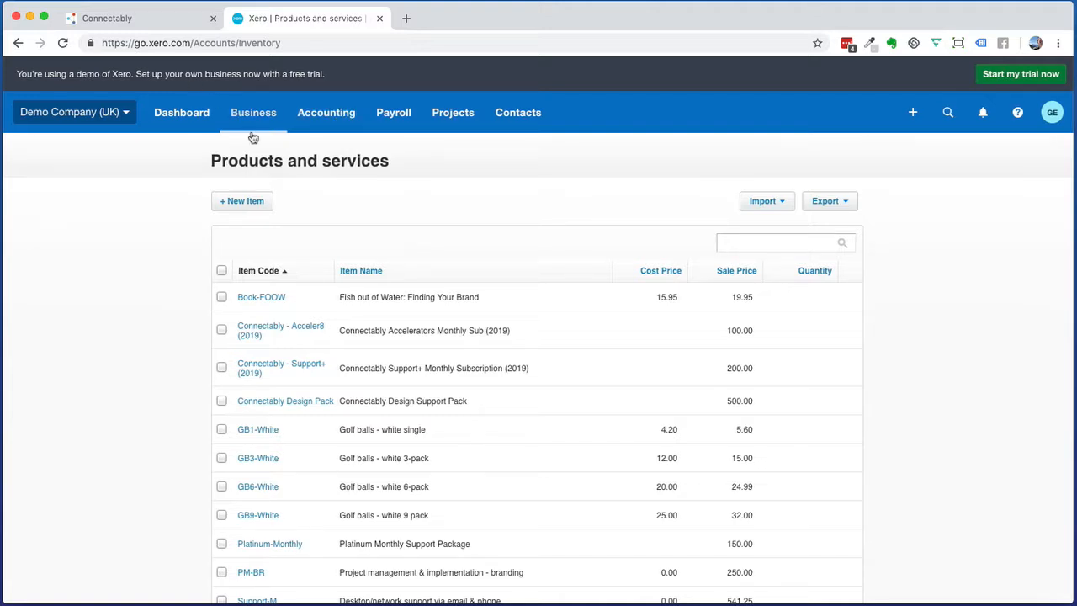
pyautogui.click(168, 20)
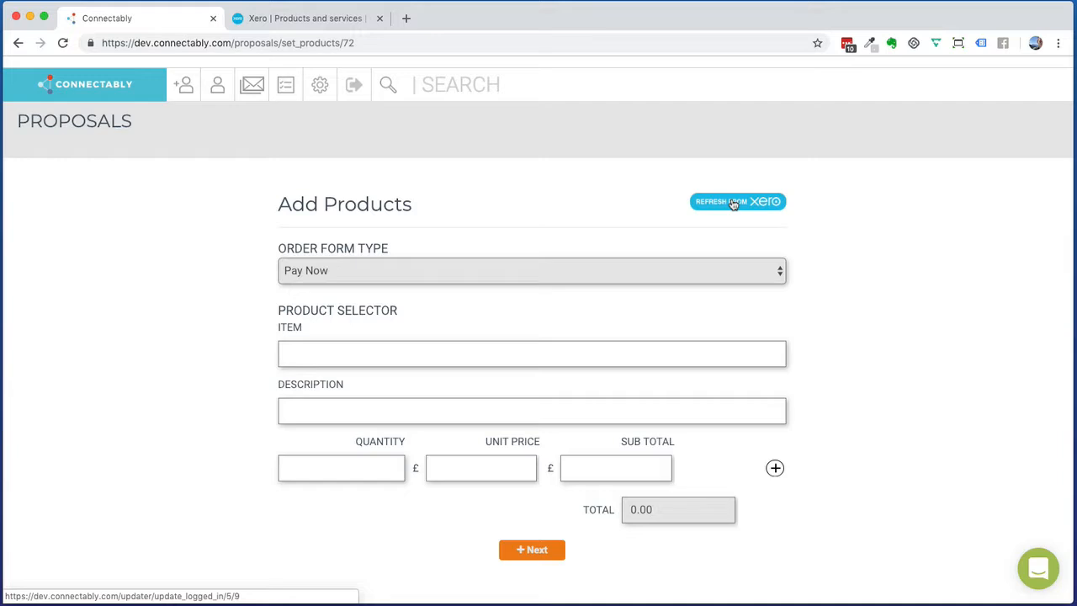
pyautogui.click(319, 18)
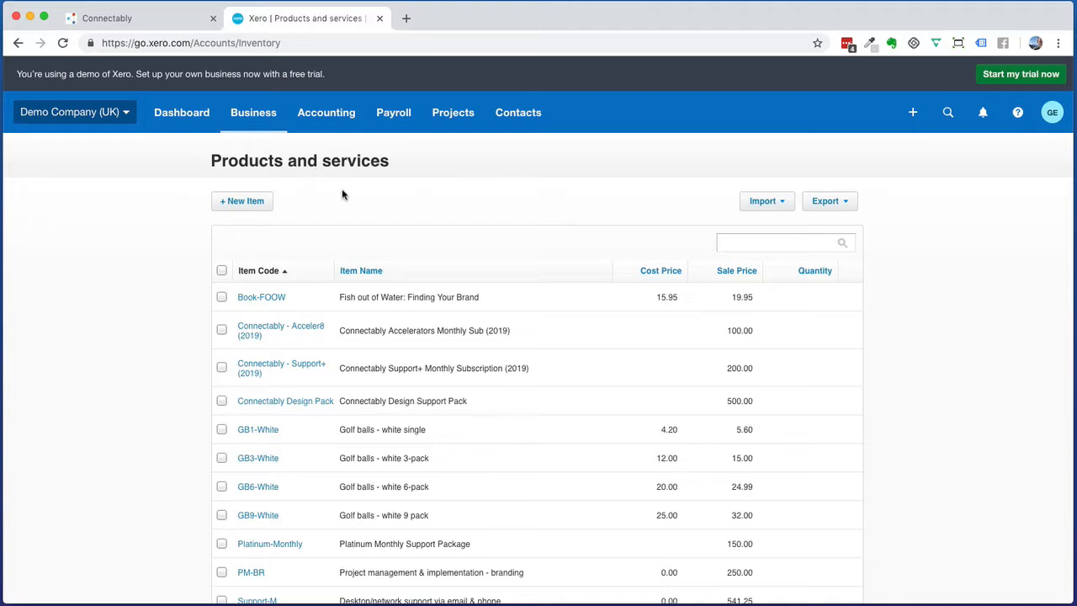
pyautogui.click(259, 43)
pyautogui.doubleClick(259, 43)
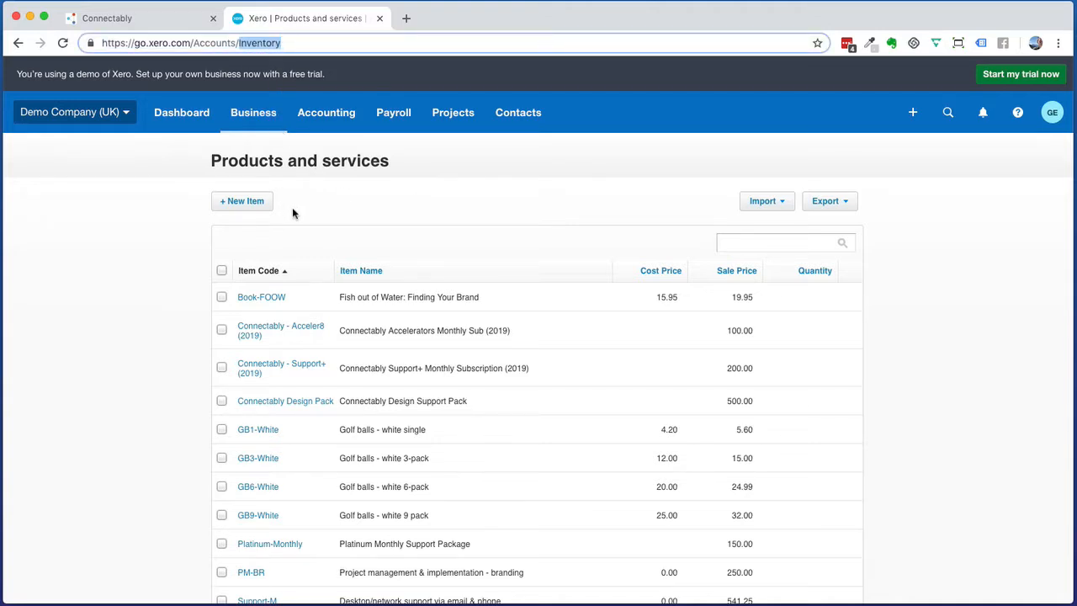
pyautogui.click(249, 122)
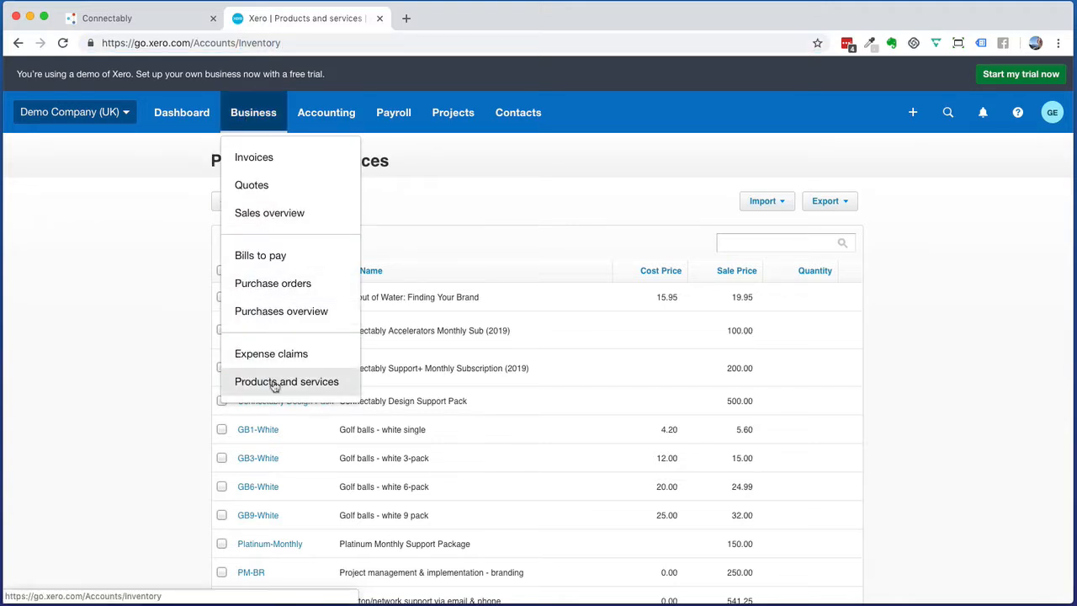
pyautogui.click(421, 211)
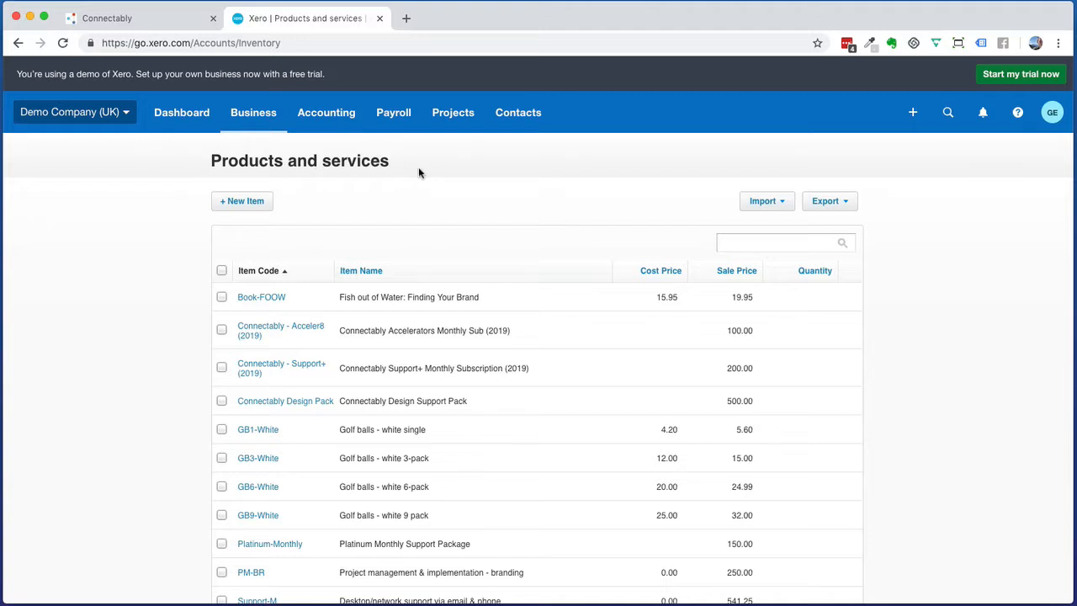
pyautogui.click(163, 24)
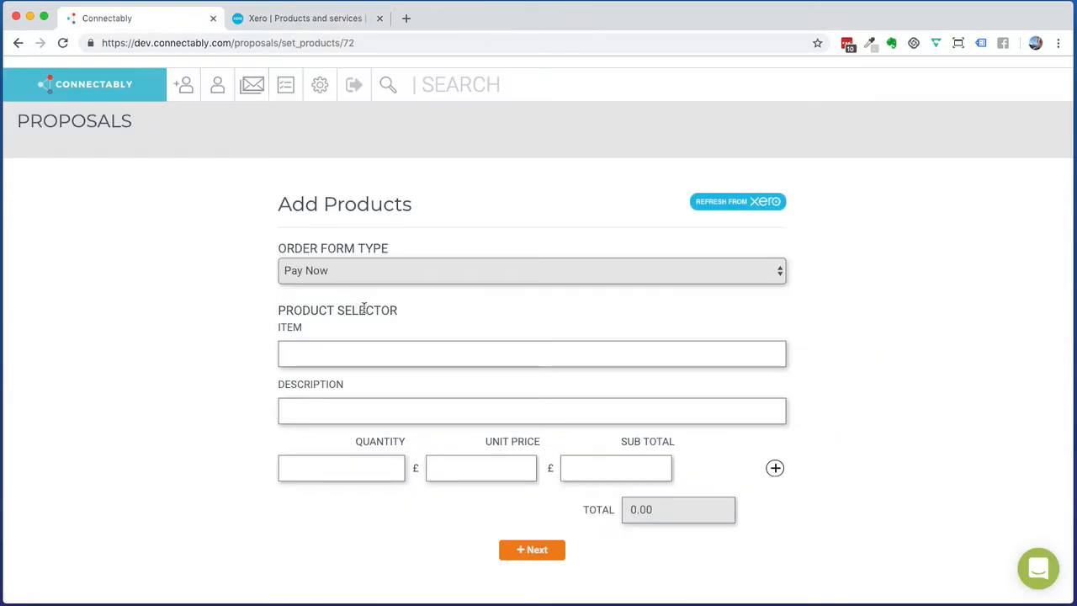
# Review the available order form types and choose Pay Now.
pyautogui.click(441, 276)
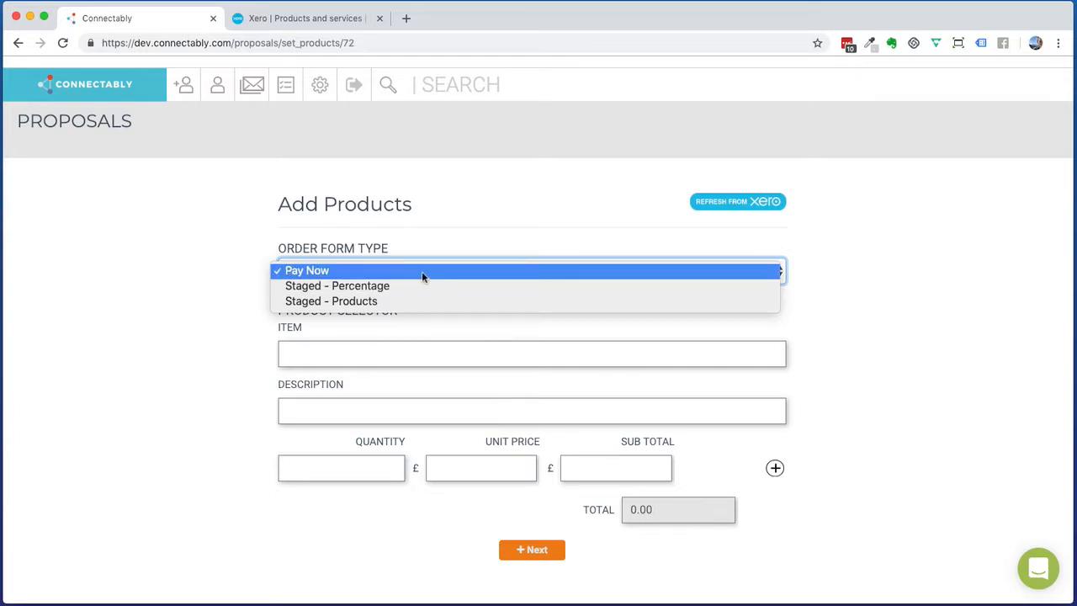
pyautogui.click(422, 271)
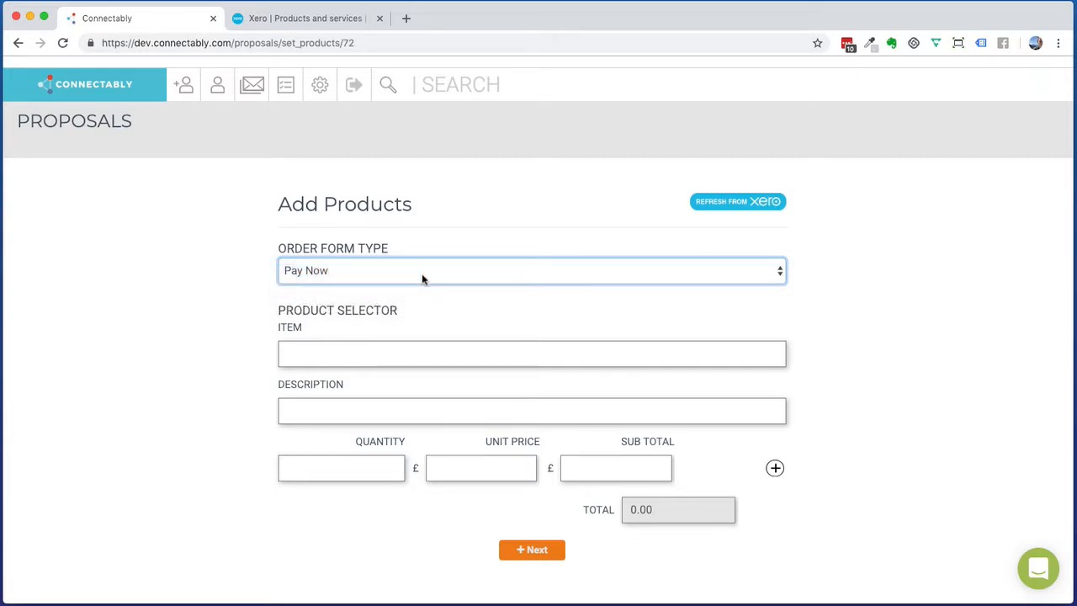
pyautogui.click(422, 274)
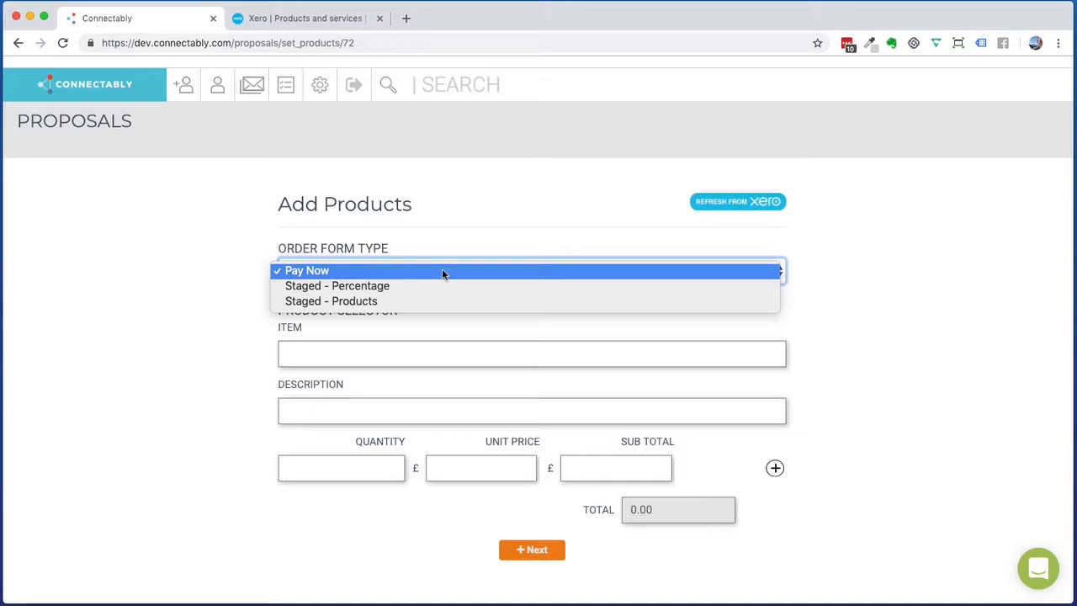
pyautogui.click(442, 269)
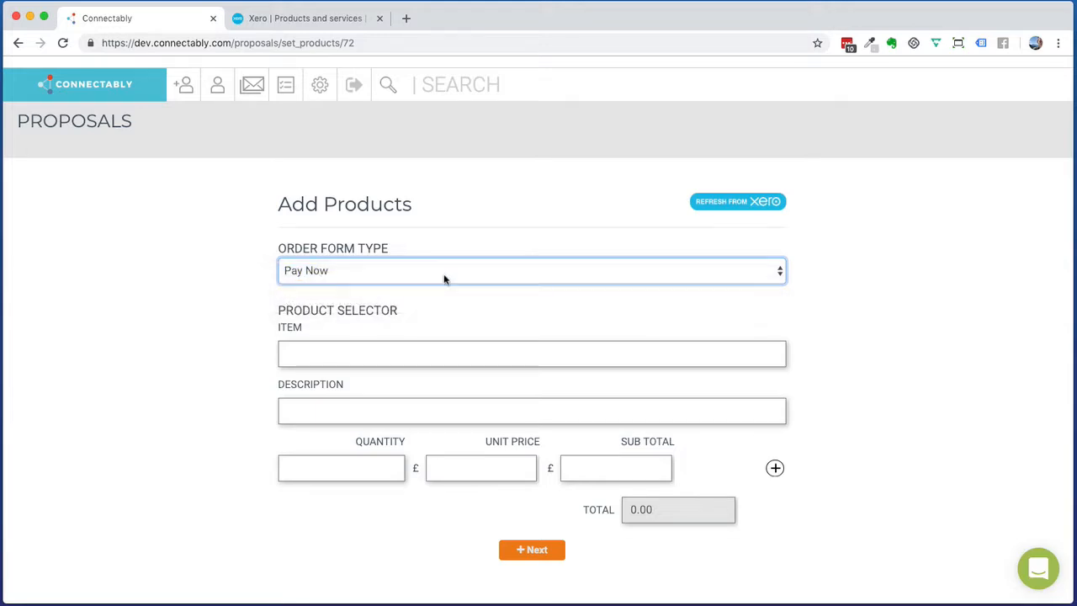
# Add the Connectably Design Support Pack as the first product with a quantity of 1.
pyautogui.click(431, 351)
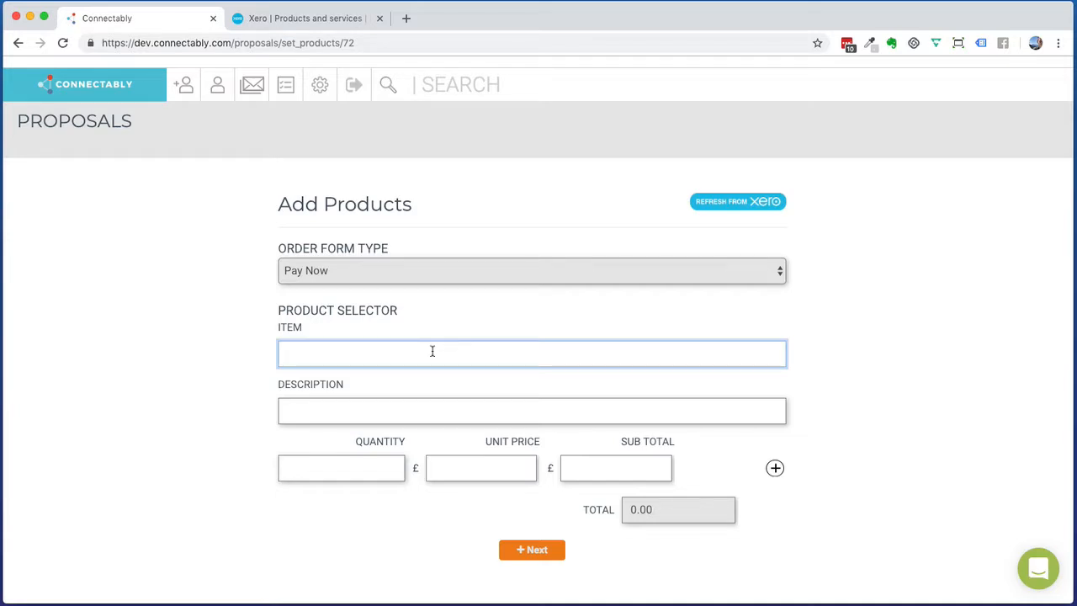
pyautogui.write('desi')
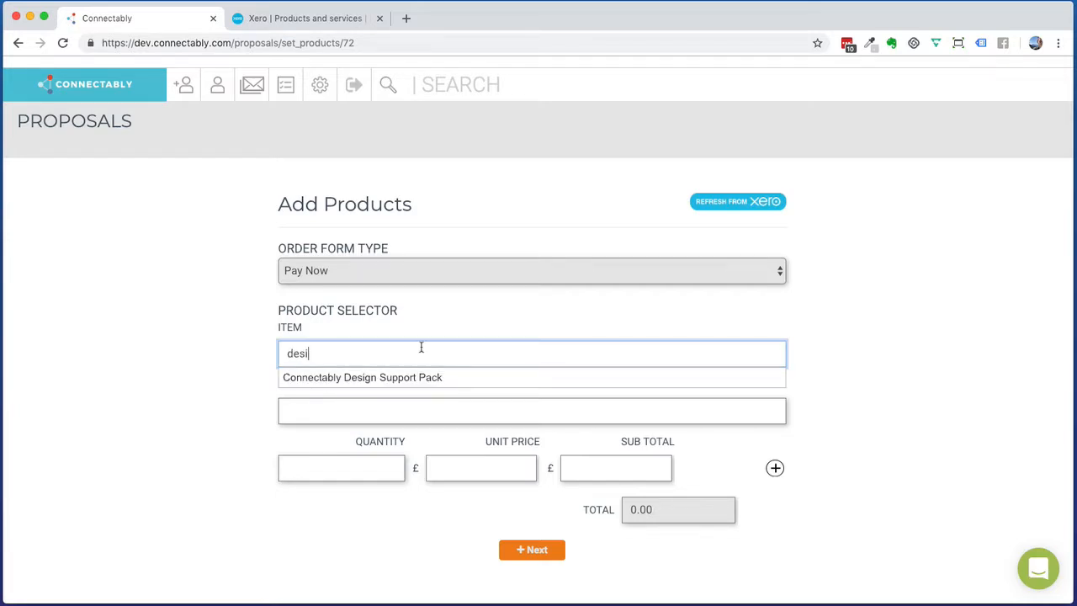
pyautogui.click(425, 379)
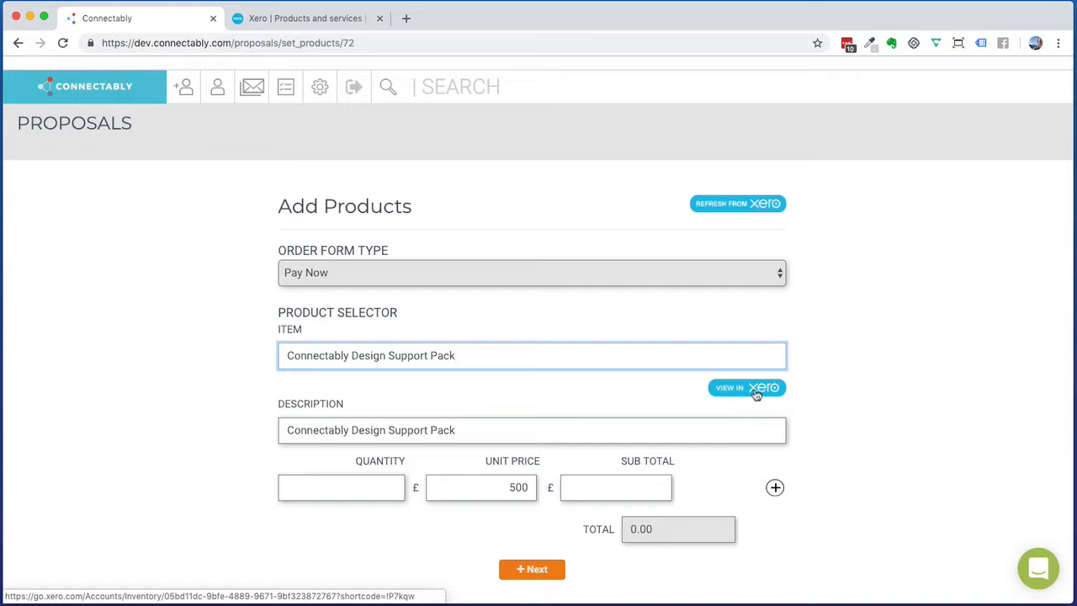
pyautogui.click(356, 491)
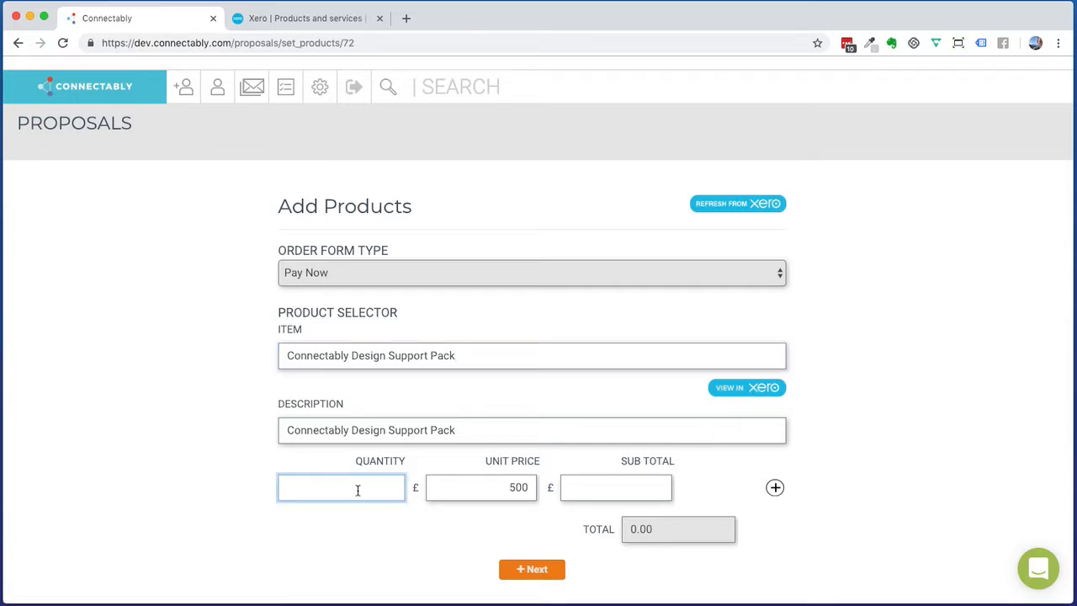
pyautogui.write('1')
pyautogui.press('Tab')
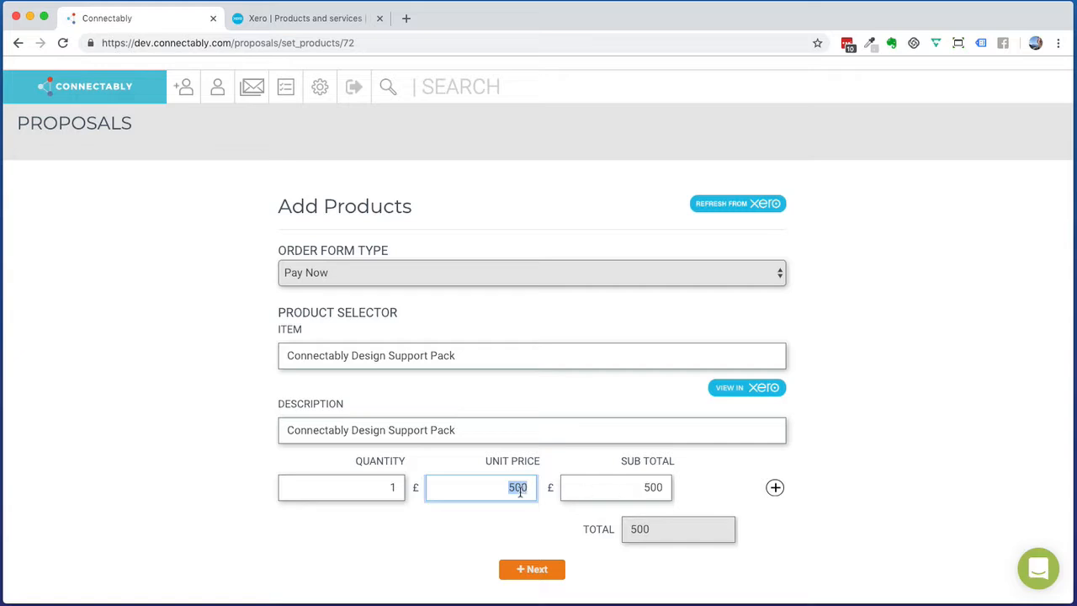
# Override the Connectably Design Support Pack's unit price with £600.
pyautogui.click(518, 490)
pyautogui.press('BackSpace')
pyautogui.write('6')
pyautogui.press('Tab')
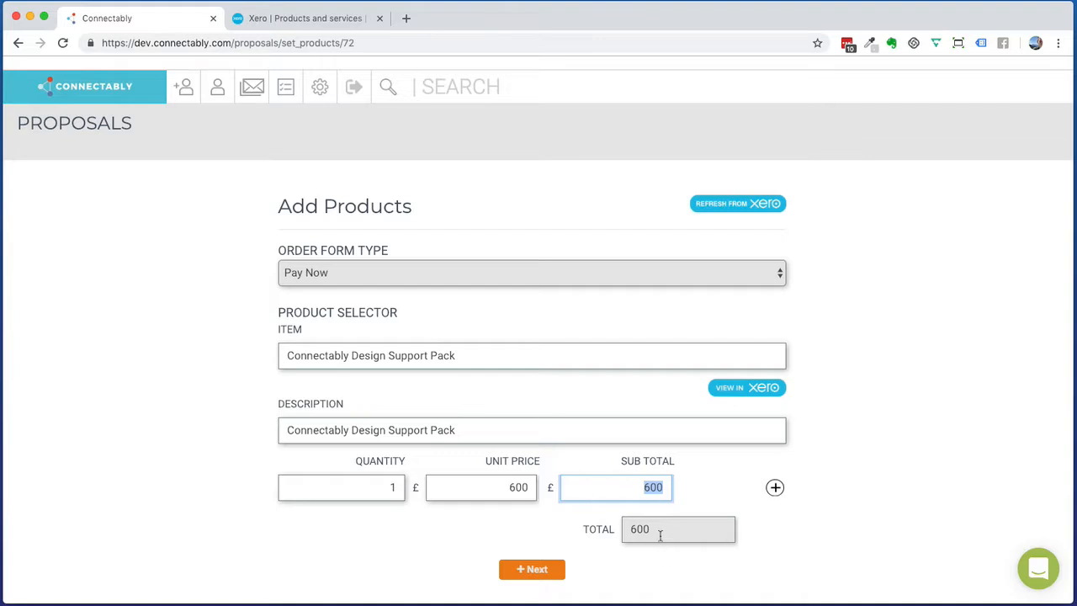
# Set the Connectably Design Support Pack's unit price back to £500.
pyautogui.hotkey('shift', 'Tab')
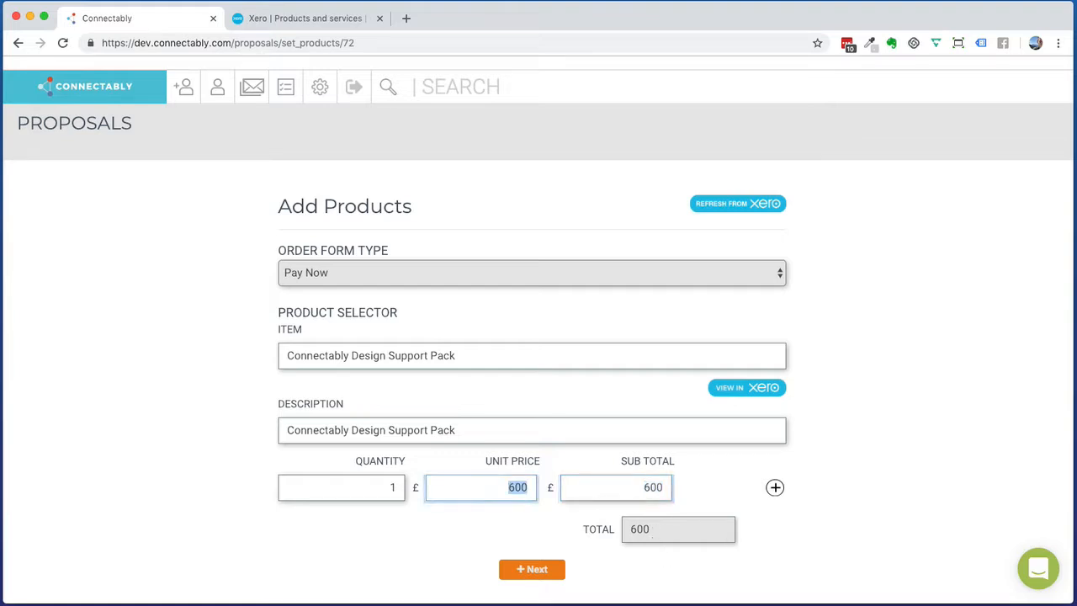
pyautogui.press('Left')
pyautogui.press('Delete')
pyautogui.write('5')
pyautogui.press('Tab')
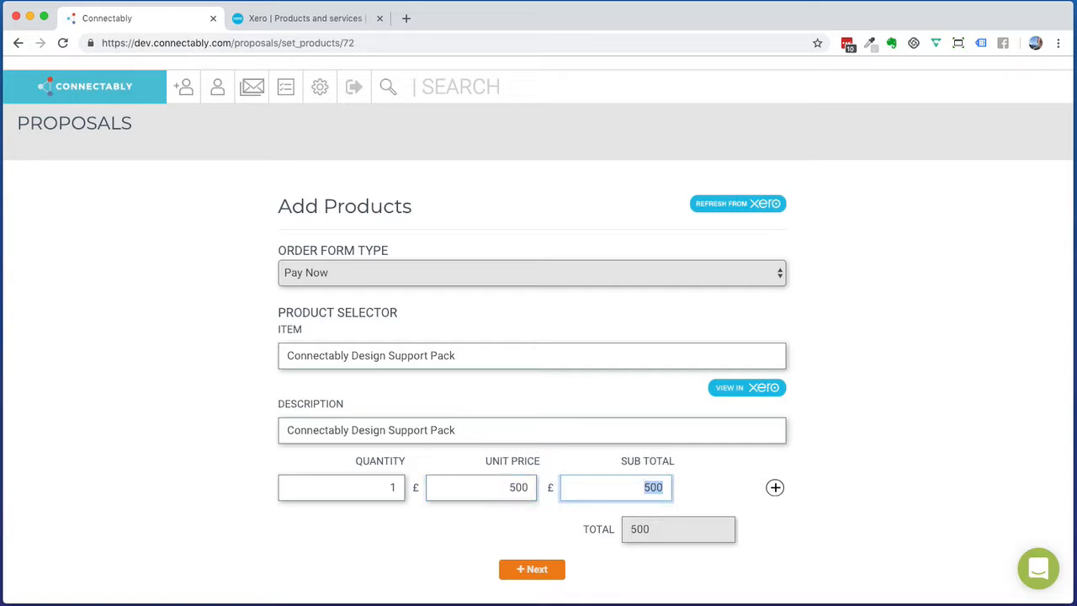
# Add a second product line and choose Connectably Support+ Monthly Subscription (2019) as its item.
pyautogui.click(775, 489)
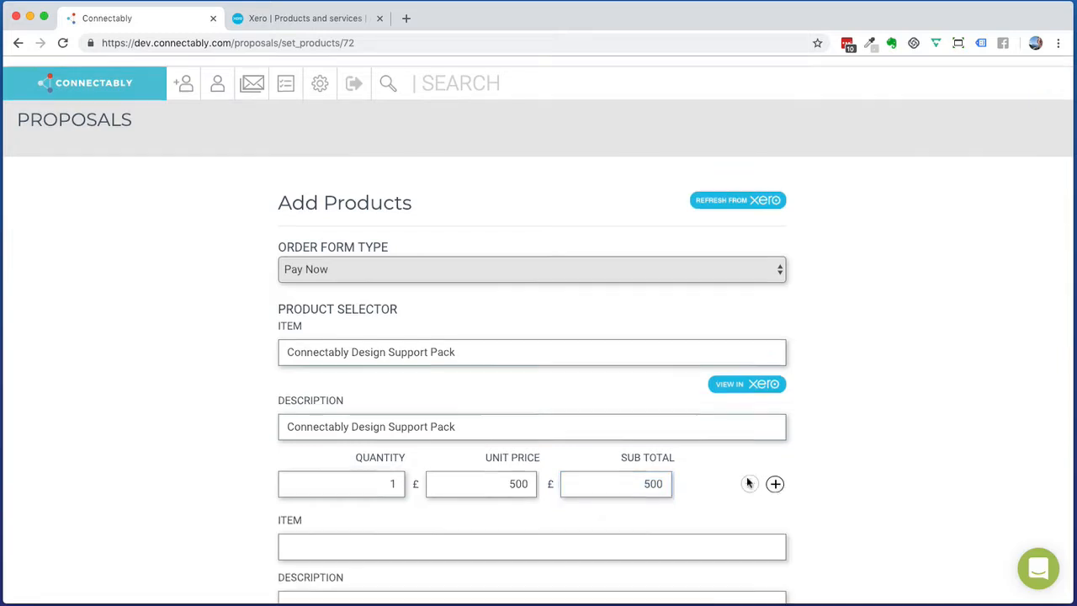
pyautogui.scroll(-3, 748, 483)
pyautogui.click(482, 410)
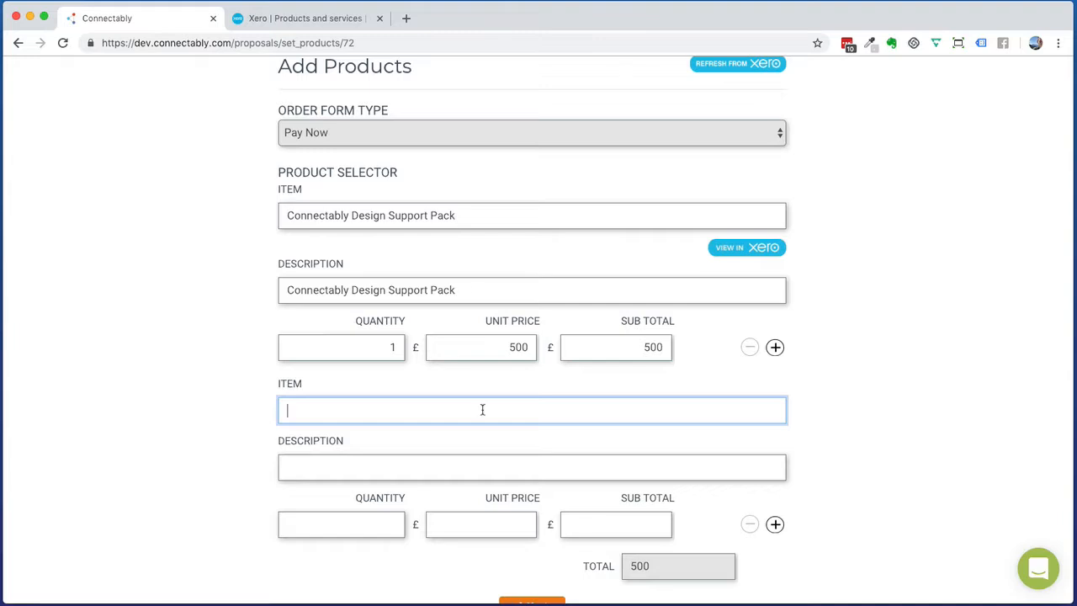
pyautogui.write('conne')
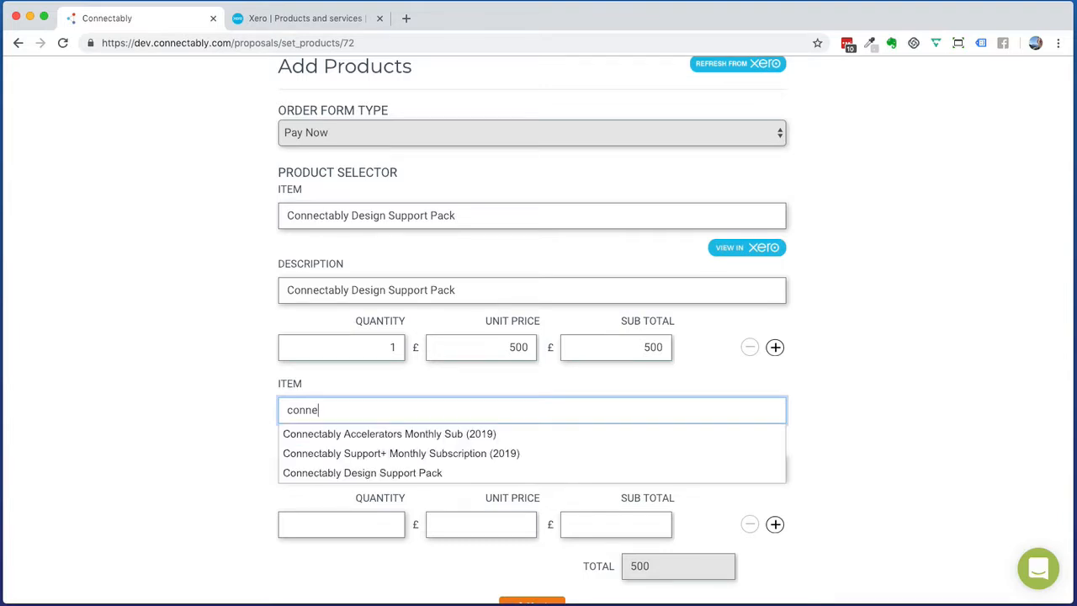
pyautogui.click(493, 455)
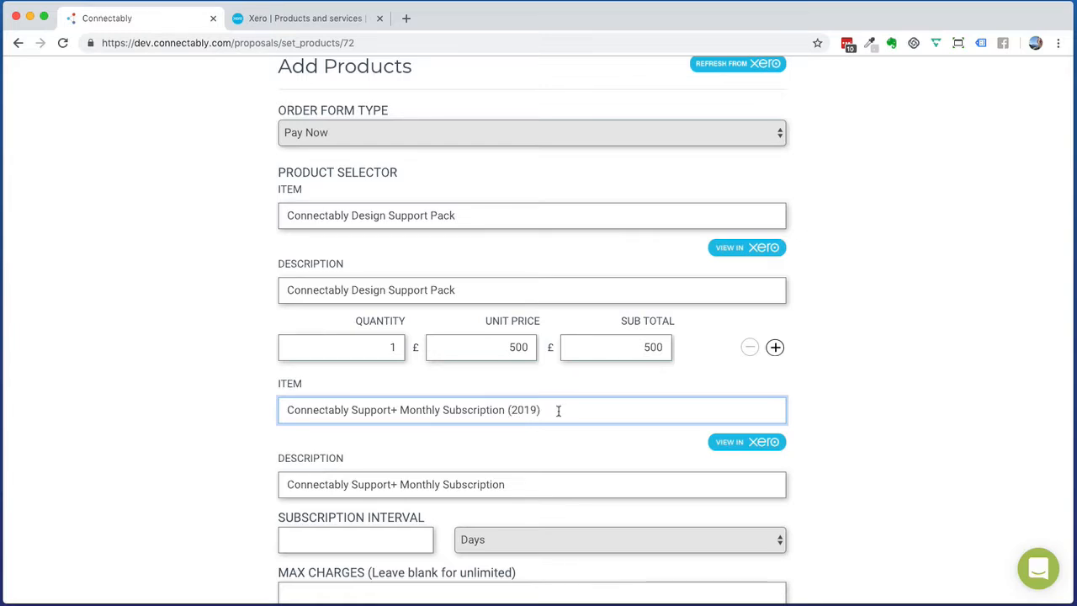
# View the Support+ subscription in Xero, inspect its sales description and item name in the edit form, cancel, and return to Connectably.
pyautogui.scroll(-2, 558, 410)
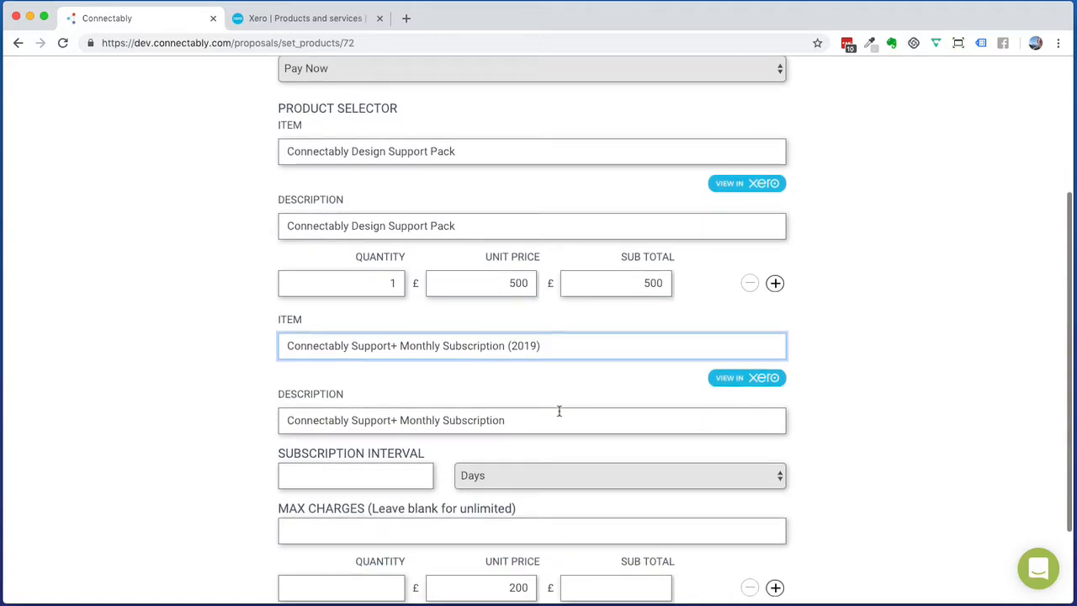
pyautogui.click(522, 401)
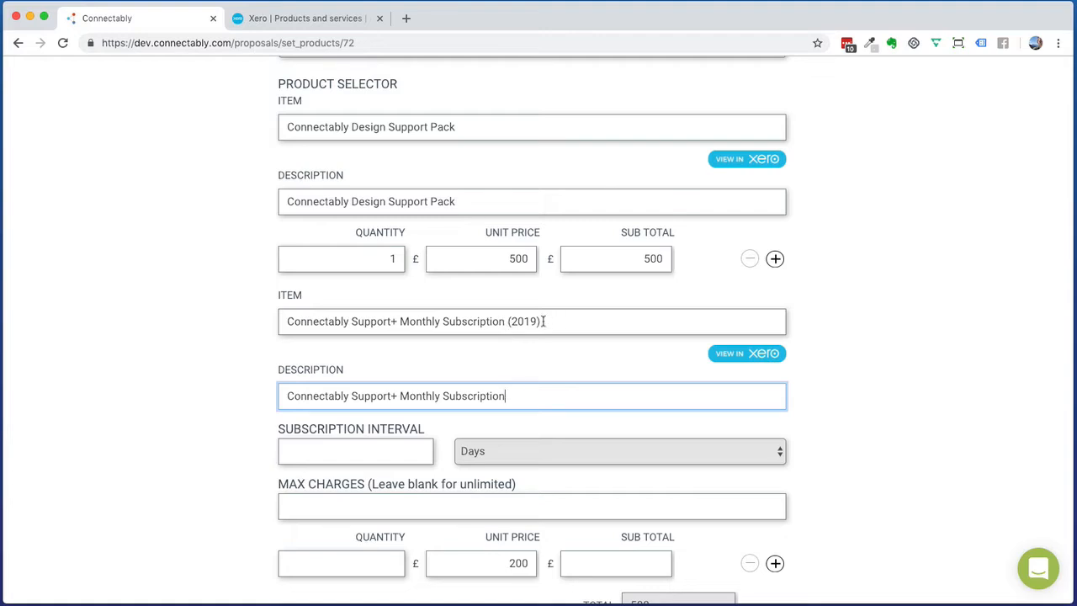
pyautogui.click(731, 357)
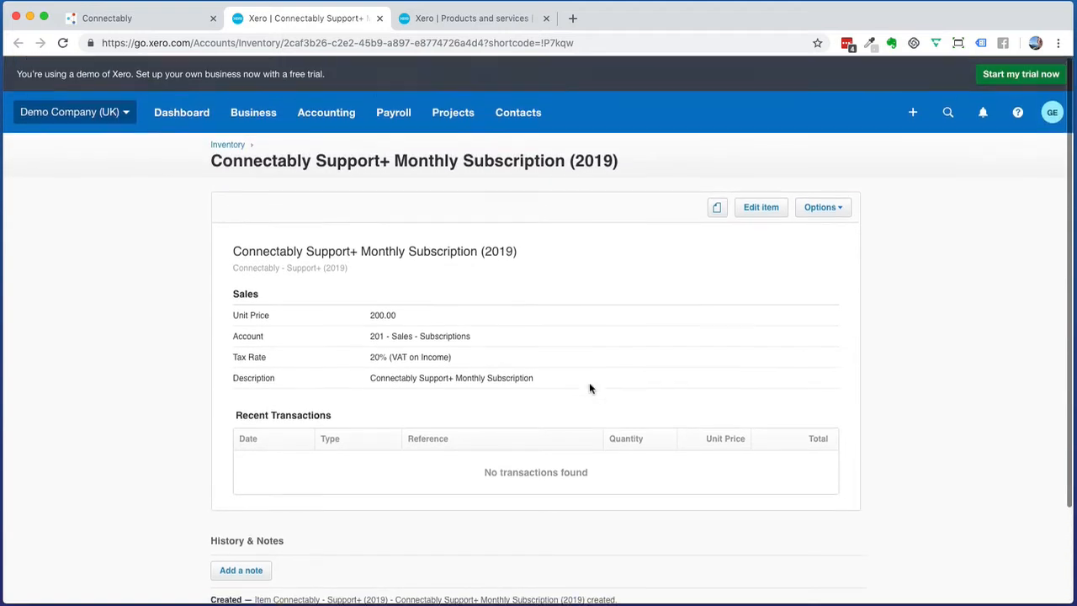
pyautogui.click(763, 207)
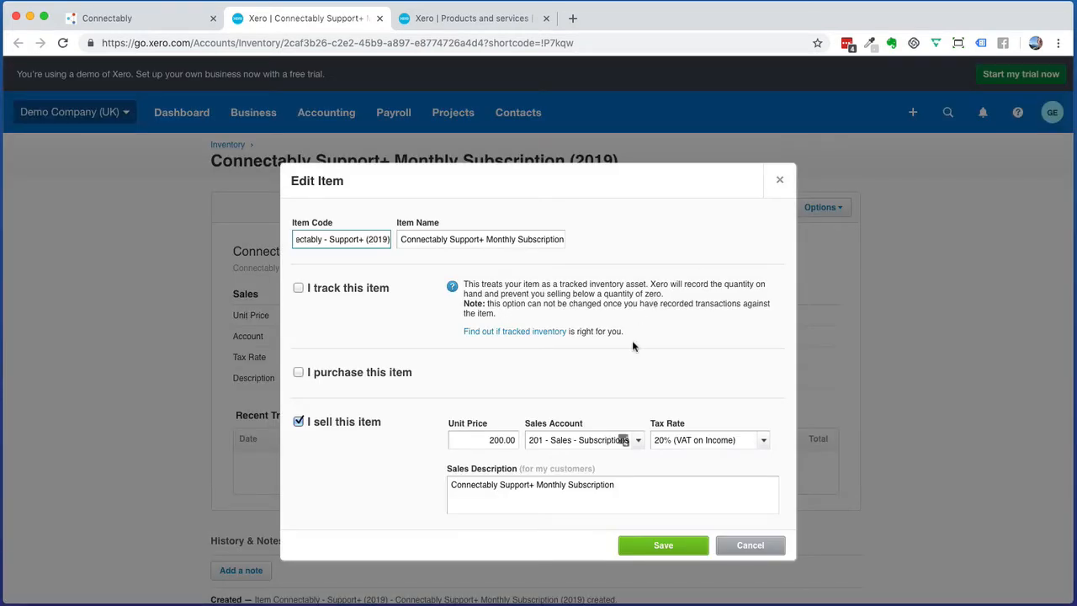
pyautogui.moveTo(615, 485); pyautogui.dragTo(437, 488)
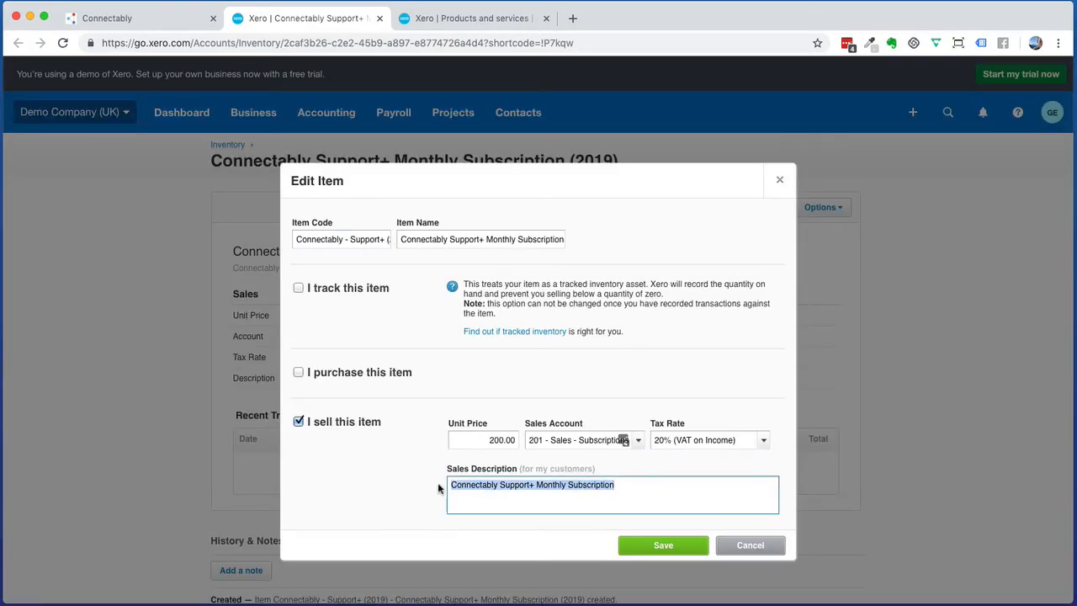
pyautogui.click(632, 487)
pyautogui.click(529, 240)
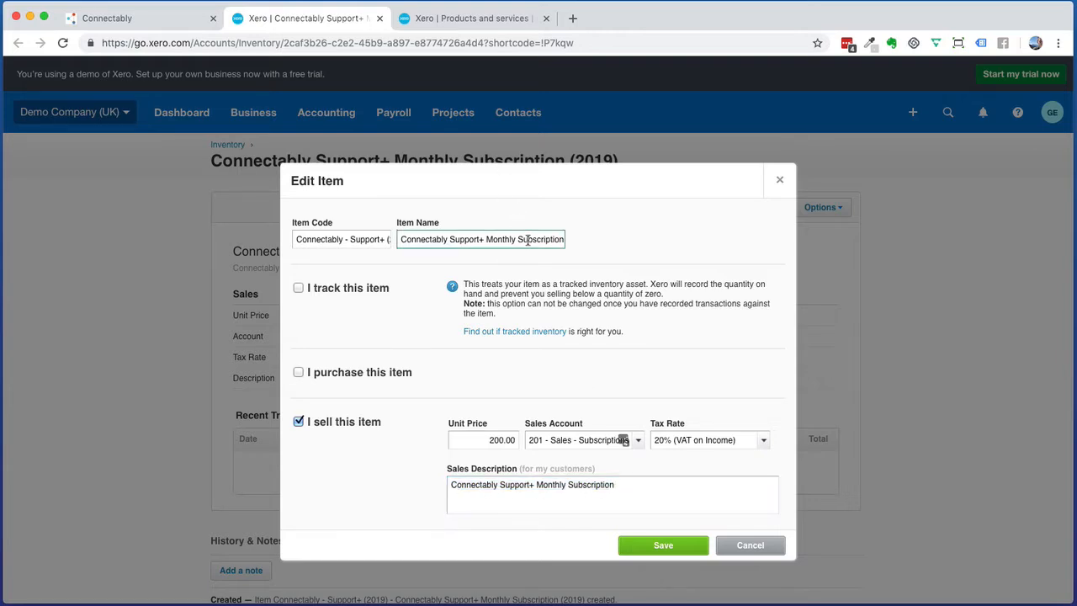
pyautogui.press('End')
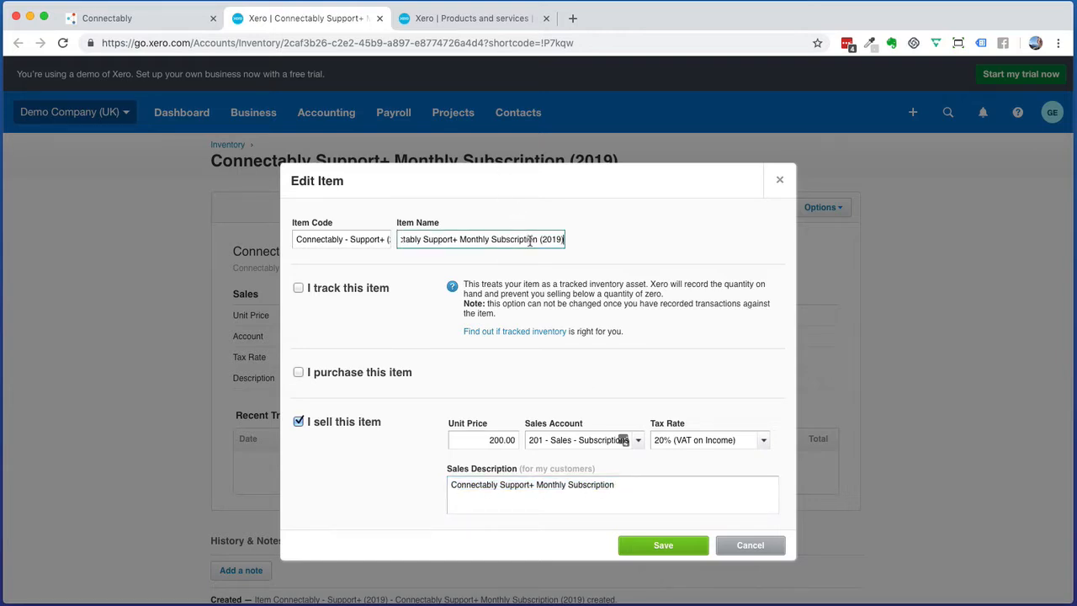
pyautogui.click(751, 546)
pyautogui.click(152, 18)
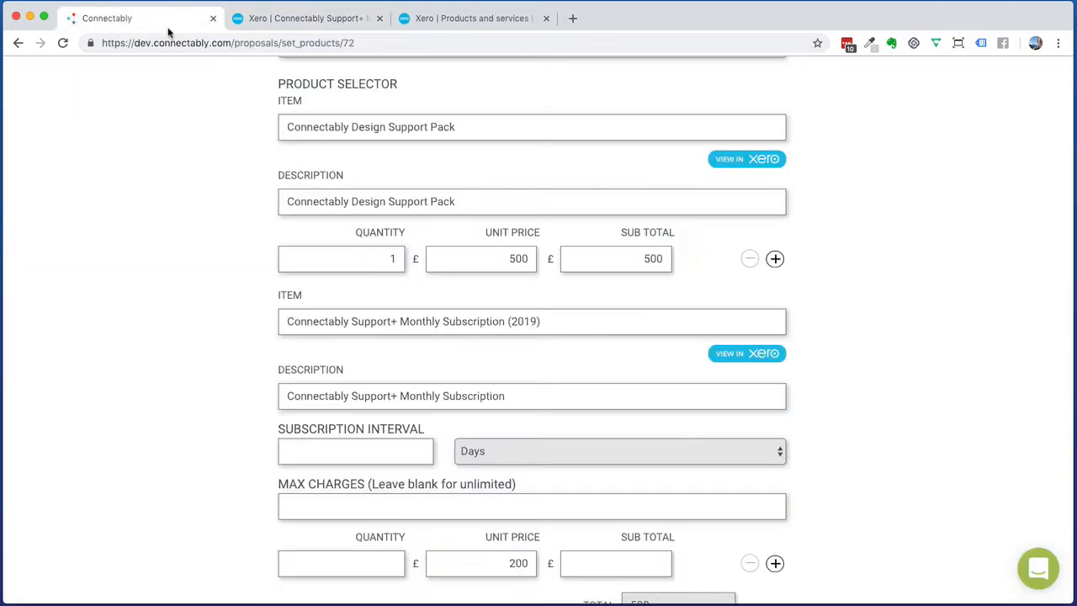
# Check which sales account the Support+ subscription uses in Xero and return to Connectably's product setup.
pyautogui.click(516, 396)
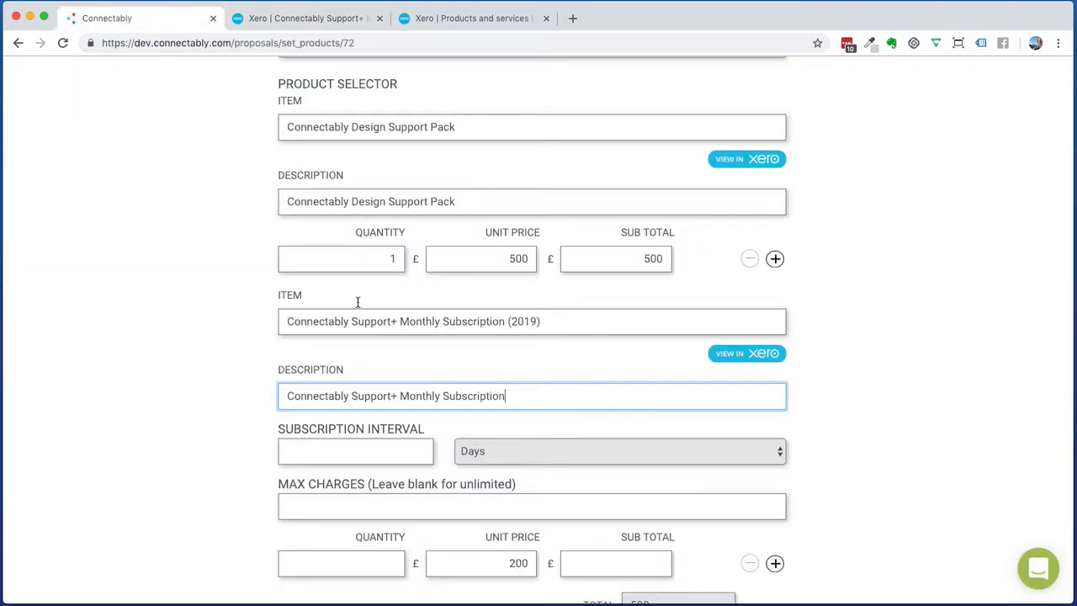
pyautogui.scroll(-1, 530, 379)
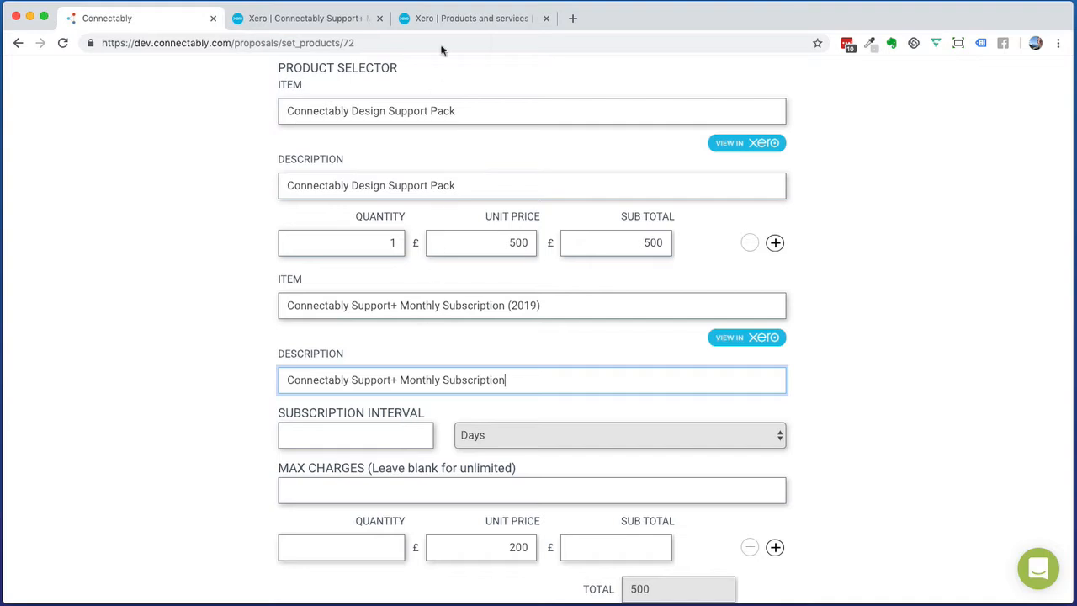
pyautogui.click(452, 17)
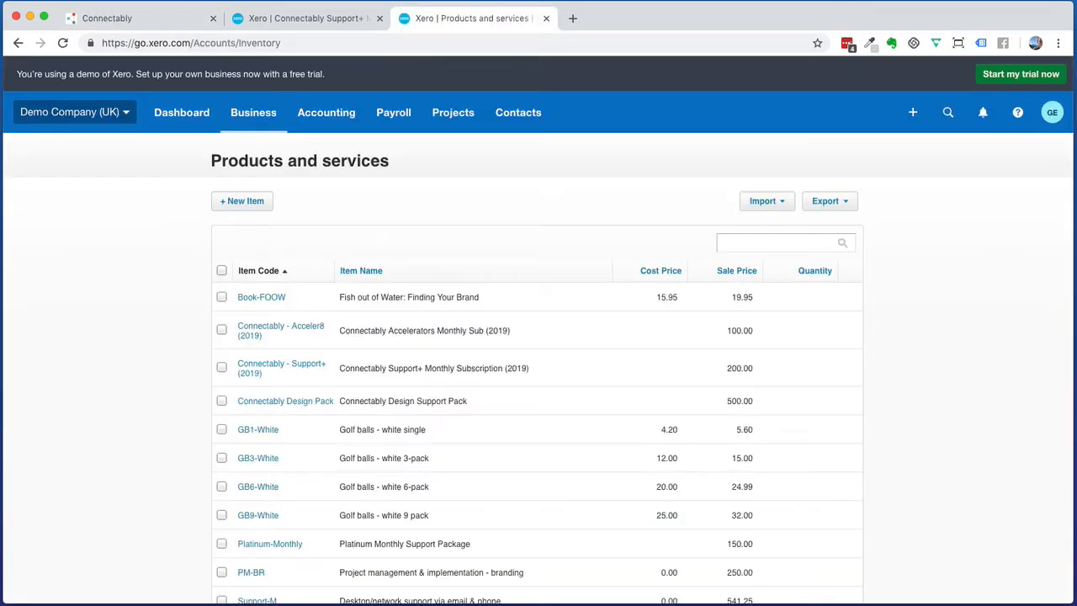
pyautogui.click(297, 19)
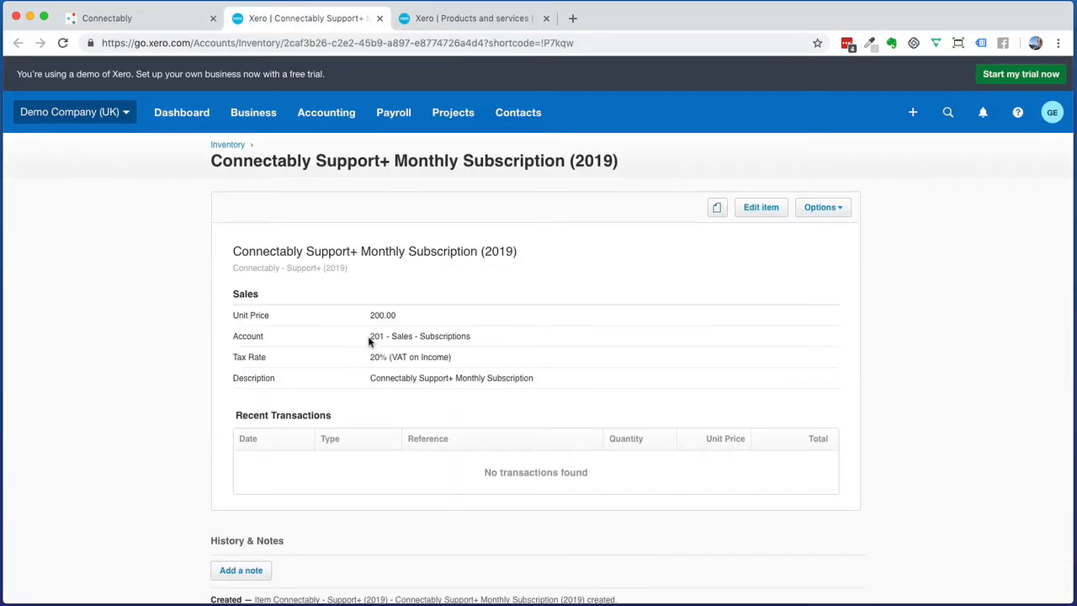
pyautogui.moveTo(370, 336); pyautogui.dragTo(470, 336)
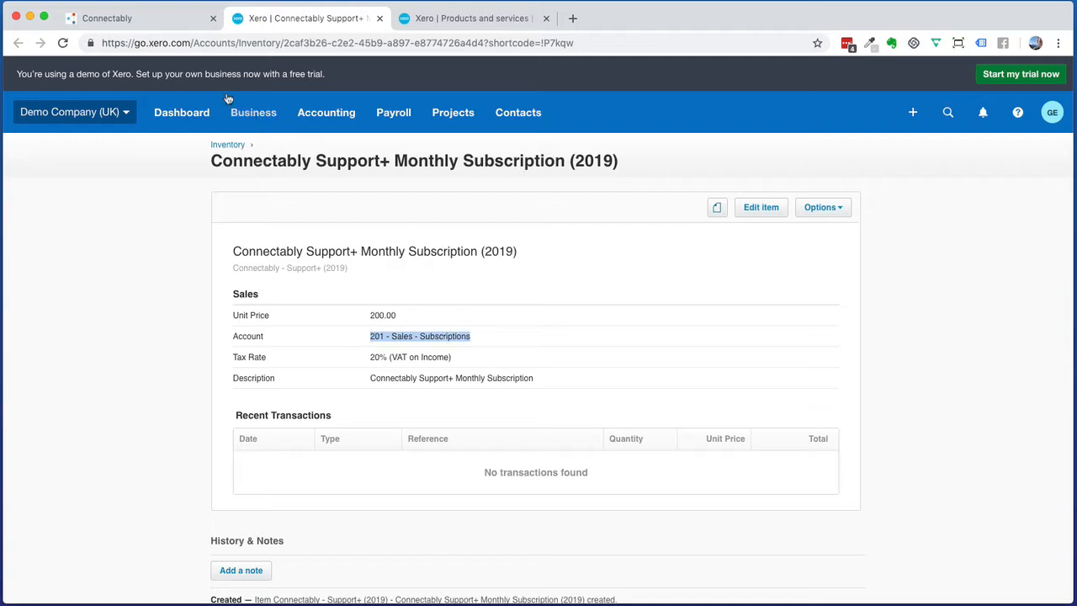
pyautogui.click(177, 28)
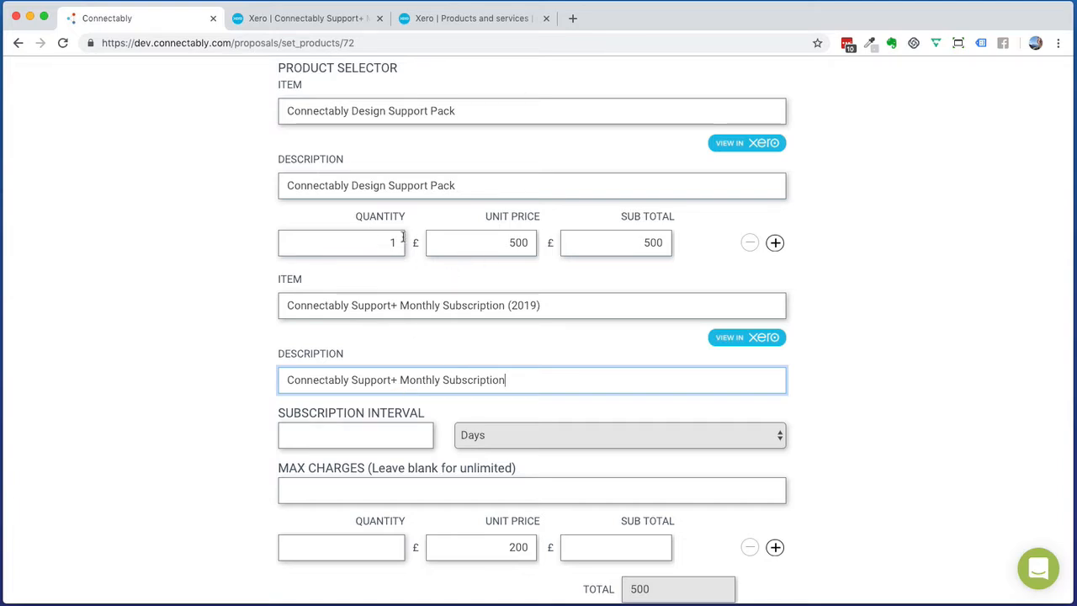
# Set the Support+ subscription interval to 7 days.
pyautogui.scroll(-2, 467, 378)
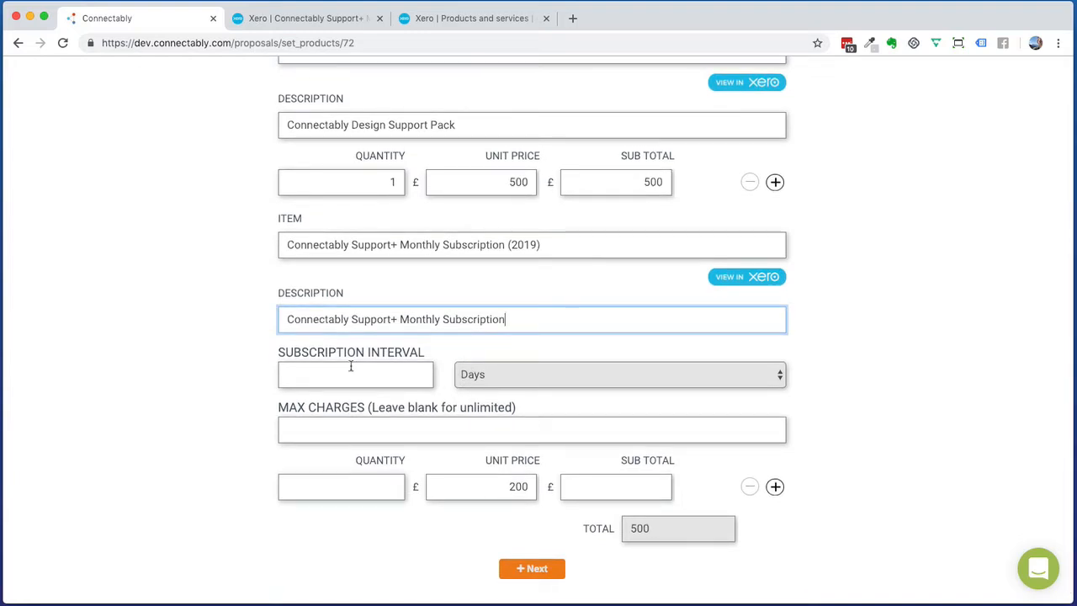
pyautogui.moveTo(277, 353); pyautogui.dragTo(429, 354)
pyautogui.click(385, 371)
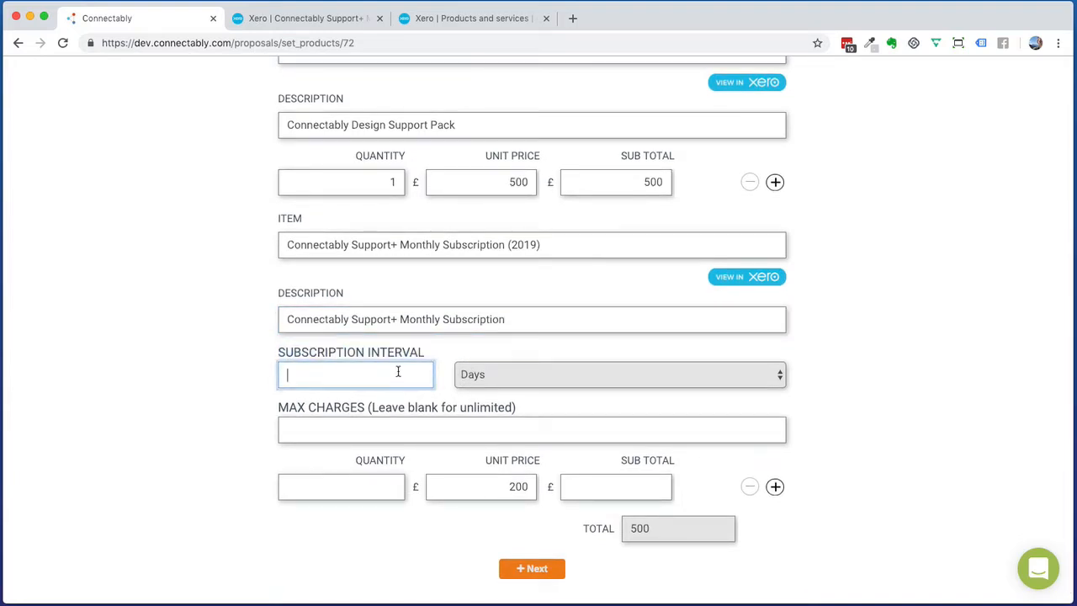
pyautogui.click(500, 377)
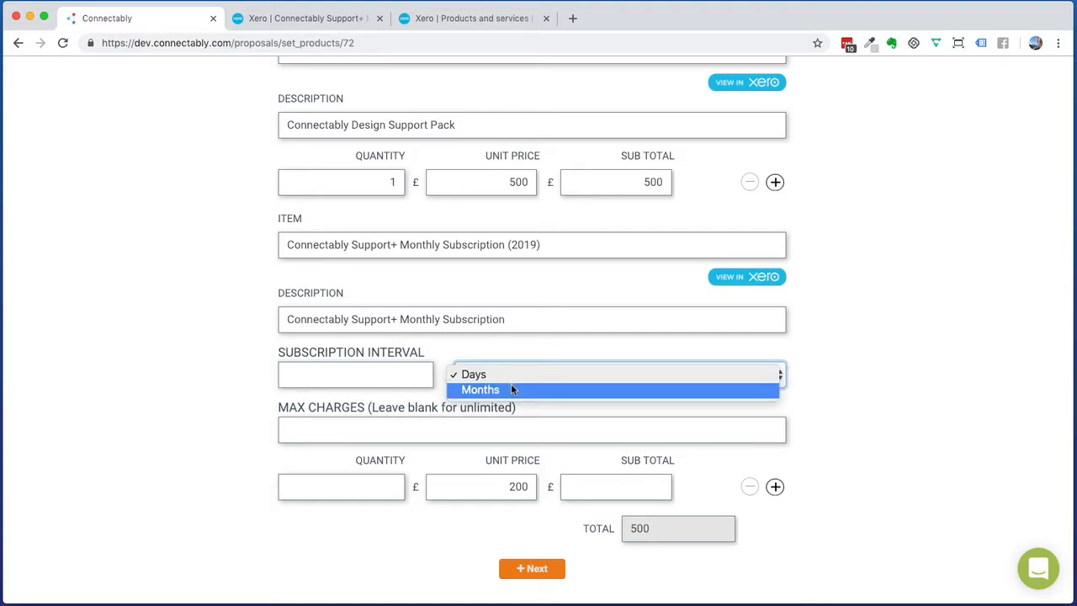
pyautogui.click(420, 380)
pyautogui.click(420, 378)
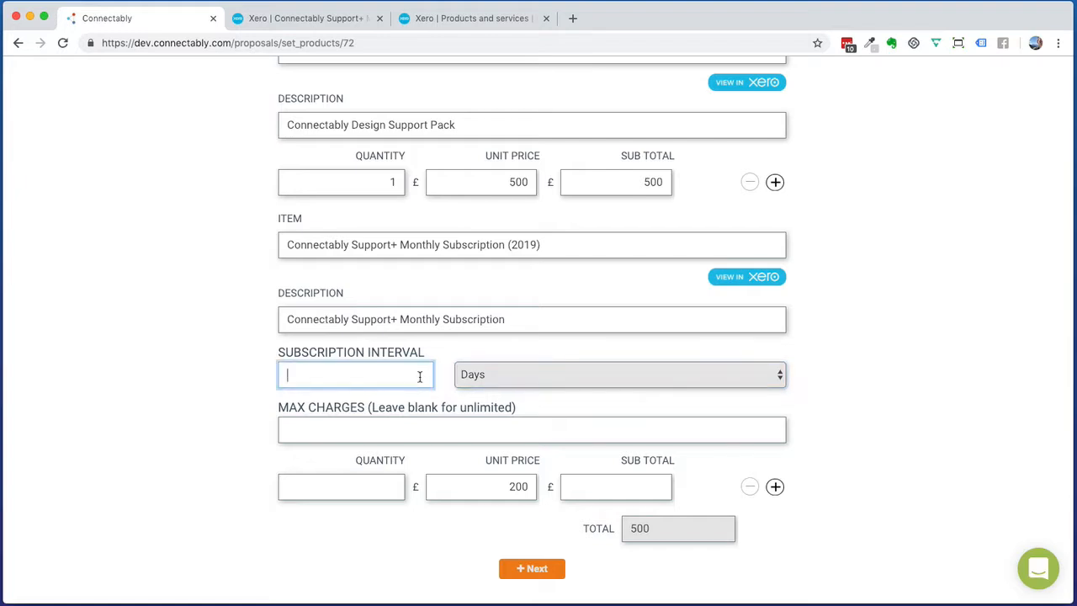
pyautogui.write('7')
# Set the Support+ subscription interval to 1 with Months as the unit.
pyautogui.click(525, 378)
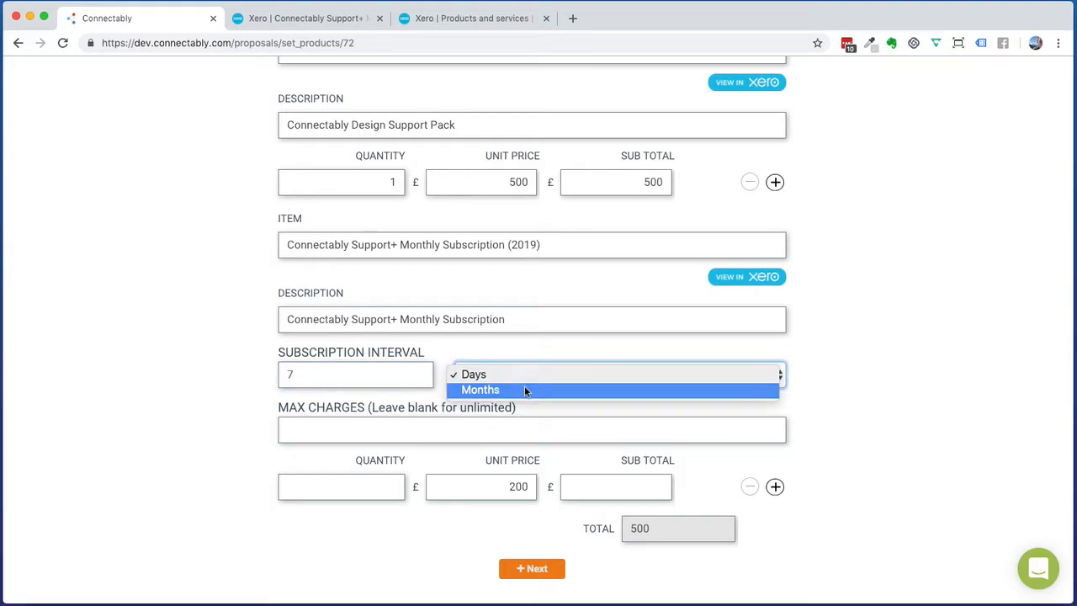
pyautogui.click(525, 389)
pyautogui.click(362, 378)
pyautogui.doubleClick(362, 378)
pyautogui.write('1')
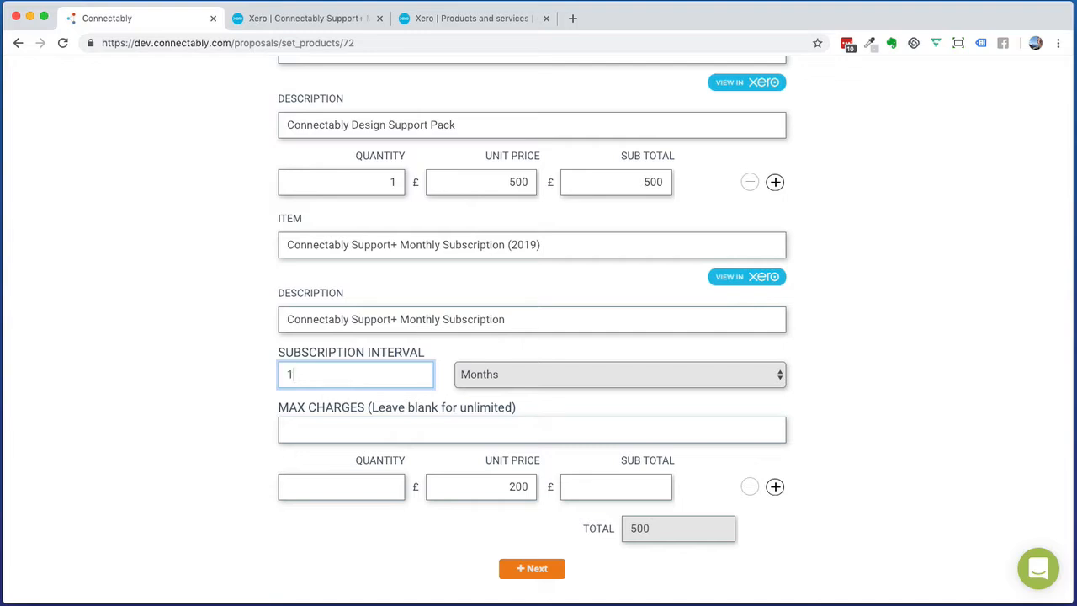
# Try subscription intervals of 3, 2 and 12 months, and set the interval back to 1 month.
pyautogui.click(501, 380)
pyautogui.click(397, 379)
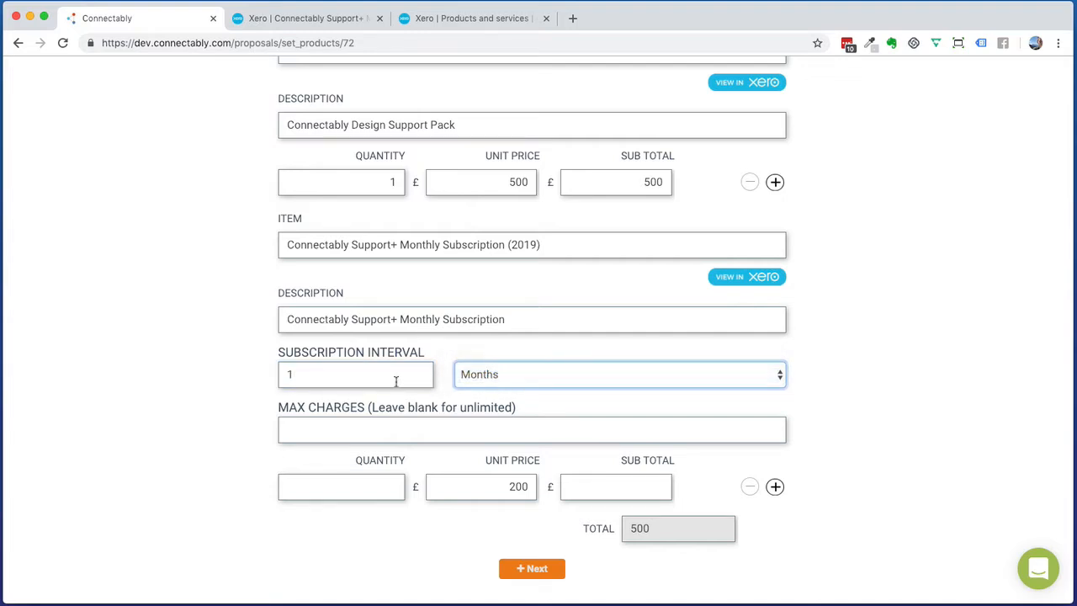
pyautogui.press('BackSpace')
pyautogui.write('3')
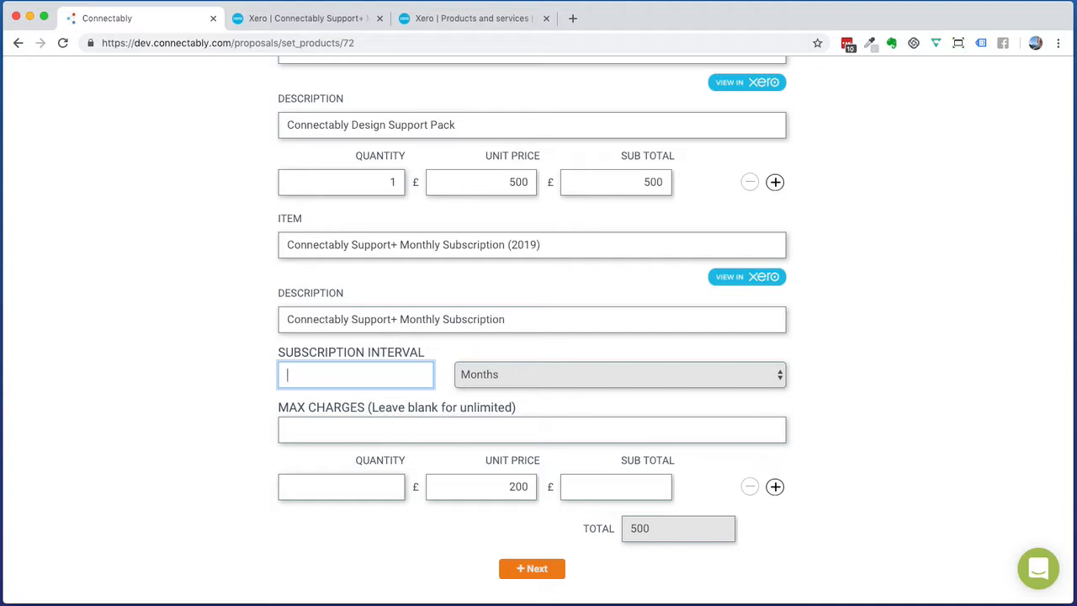
pyautogui.write('2')
pyautogui.press('BackSpace')
pyautogui.write('12')
pyautogui.press('BackSpace')
pyautogui.click(407, 426)
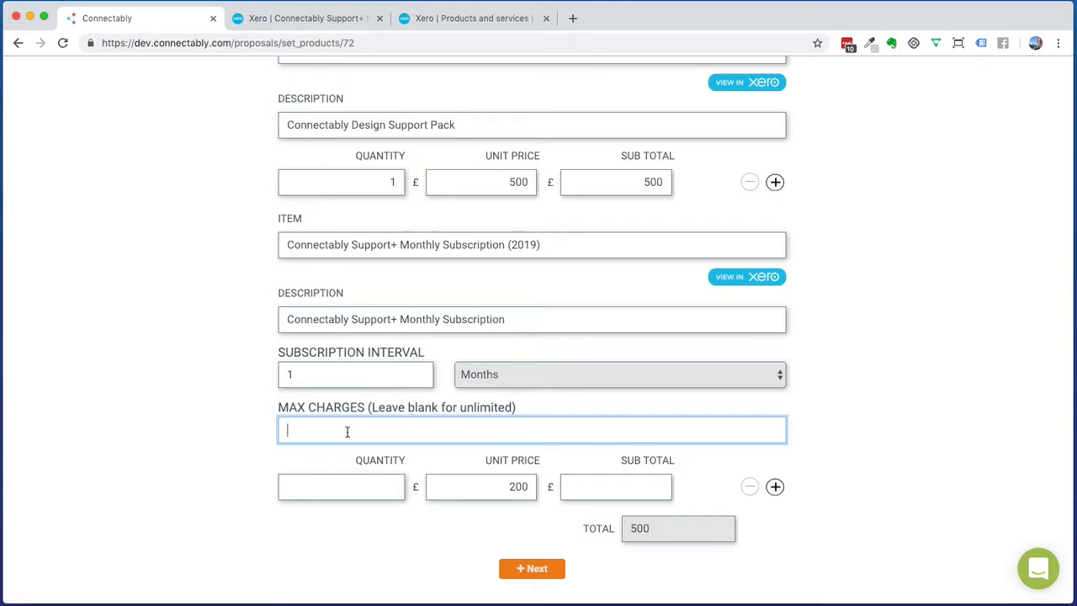
# Set the quantity of the Support+ monthly subscription to 1, leaving its maximum charges blank.
pyautogui.click(365, 487)
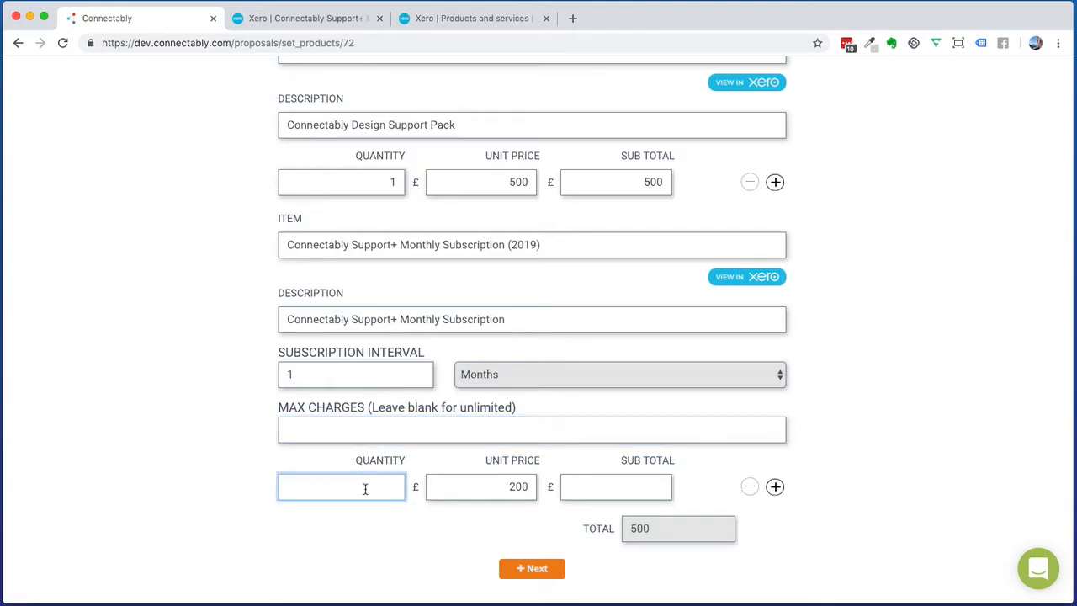
pyautogui.write('1')
pyautogui.press('Tab')
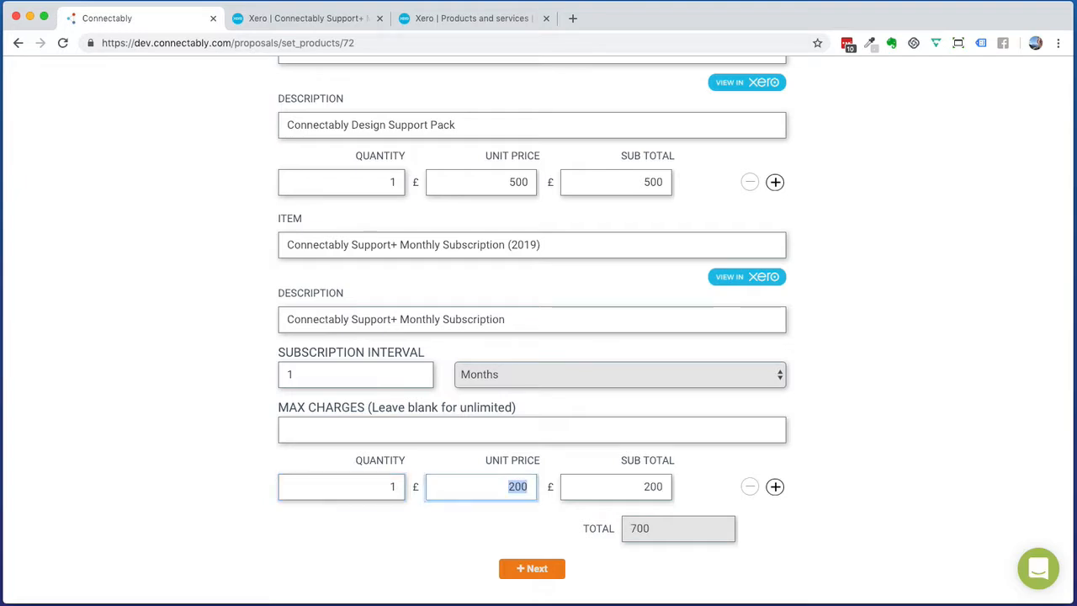
# Review the design pack and subscription product entries and continue to the order form page builder.
pyautogui.scroll(-1, 639, 497)
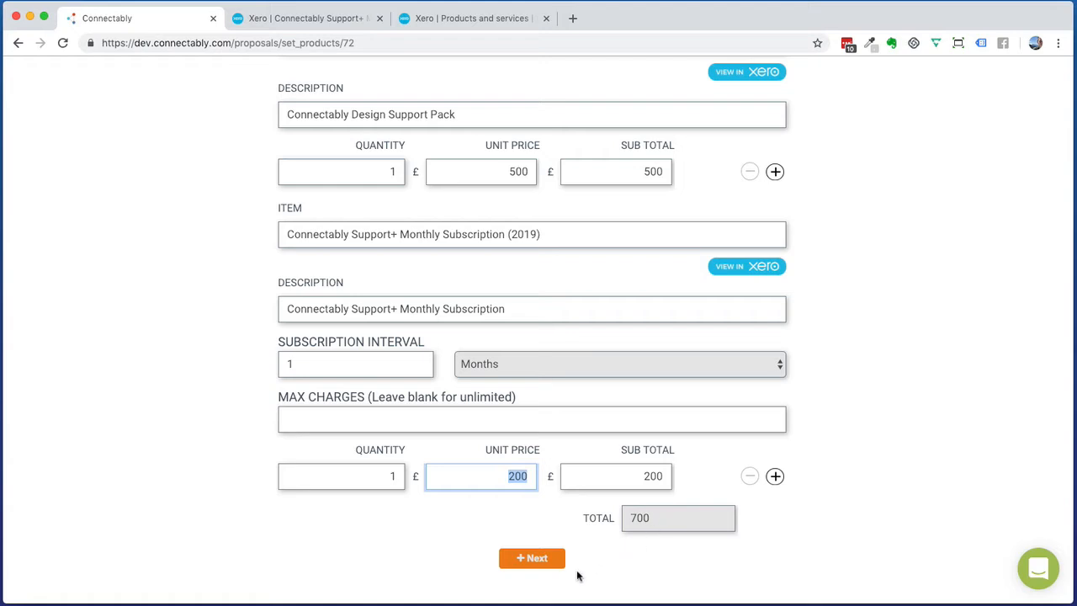
pyautogui.click(543, 569)
pyautogui.scroll(3, 582, 546)
pyautogui.scroll(2, 583, 546)
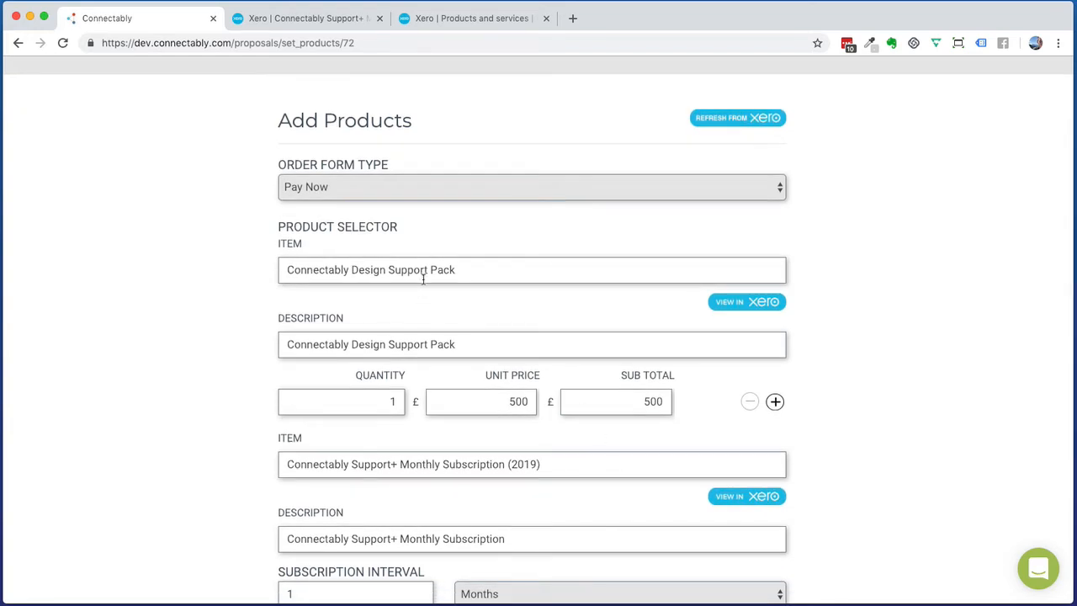
pyautogui.scroll(-3, 425, 316)
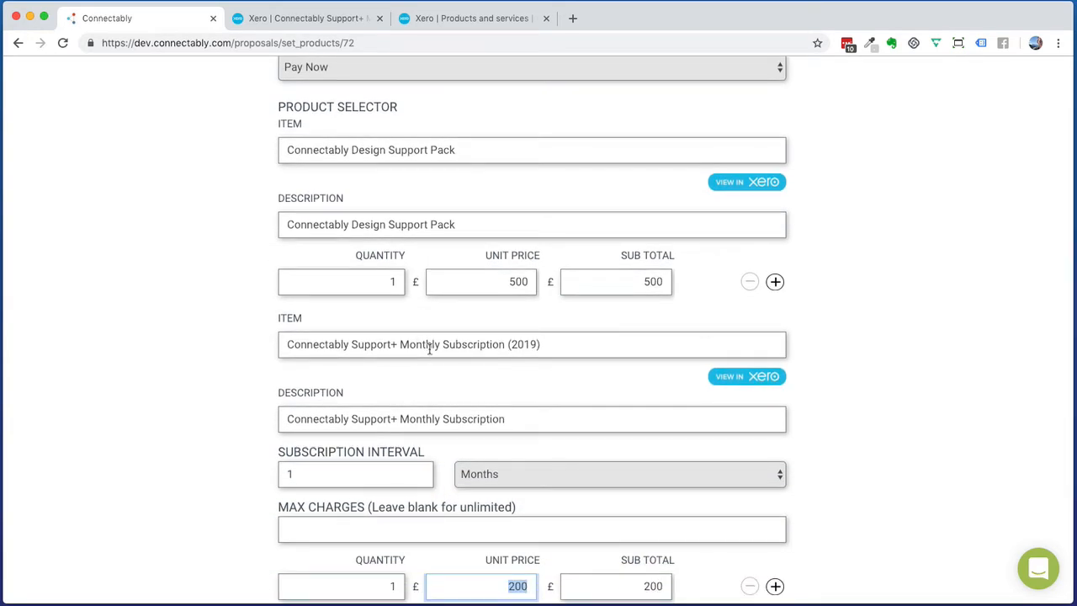
pyautogui.scroll(-2, 429, 344)
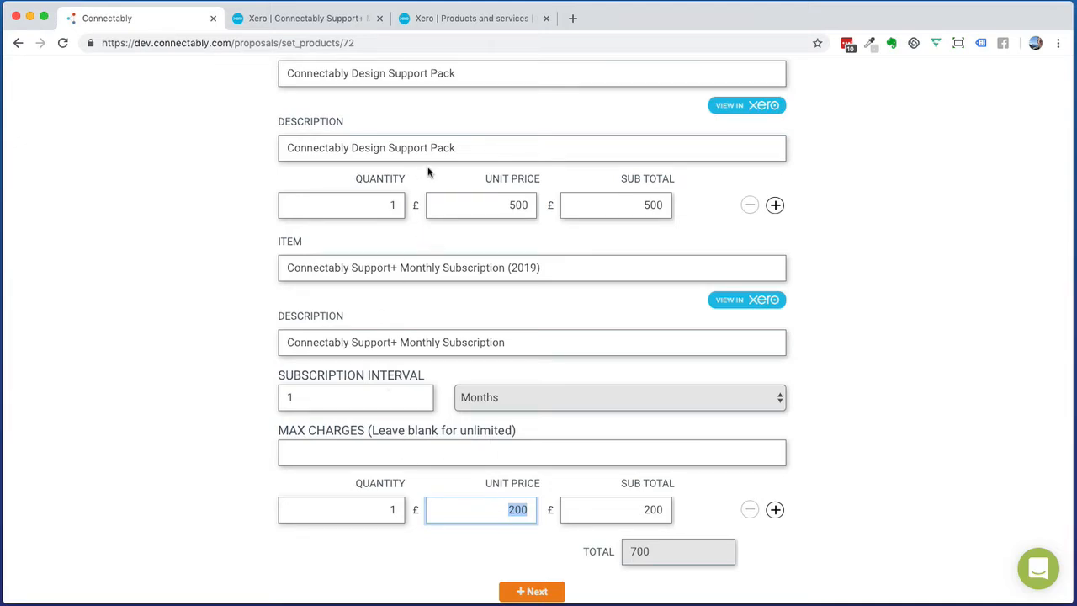
pyautogui.scroll(-1, 520, 330)
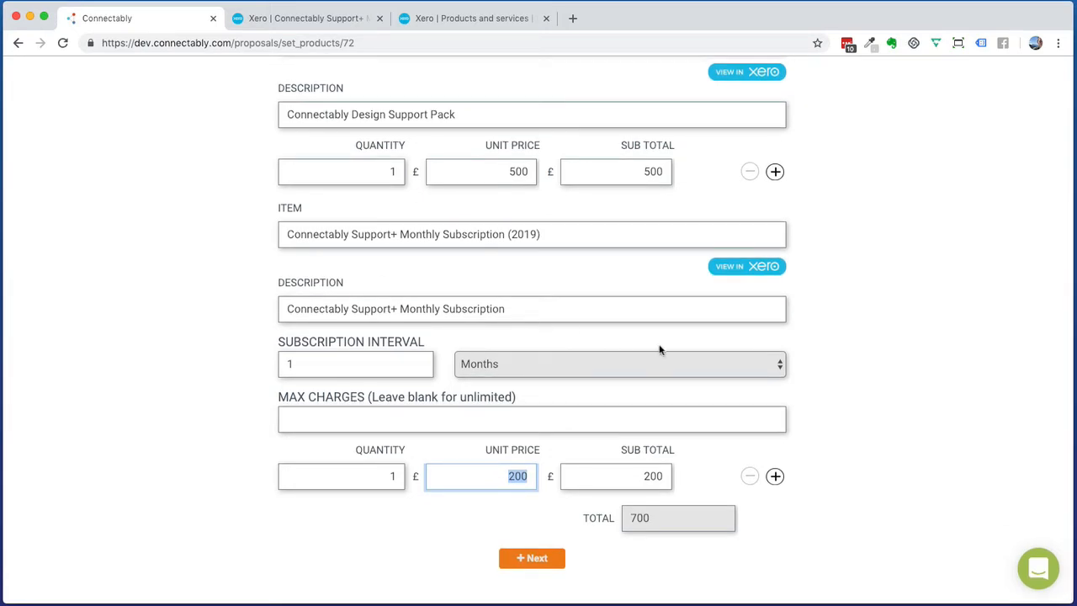
pyautogui.click(548, 561)
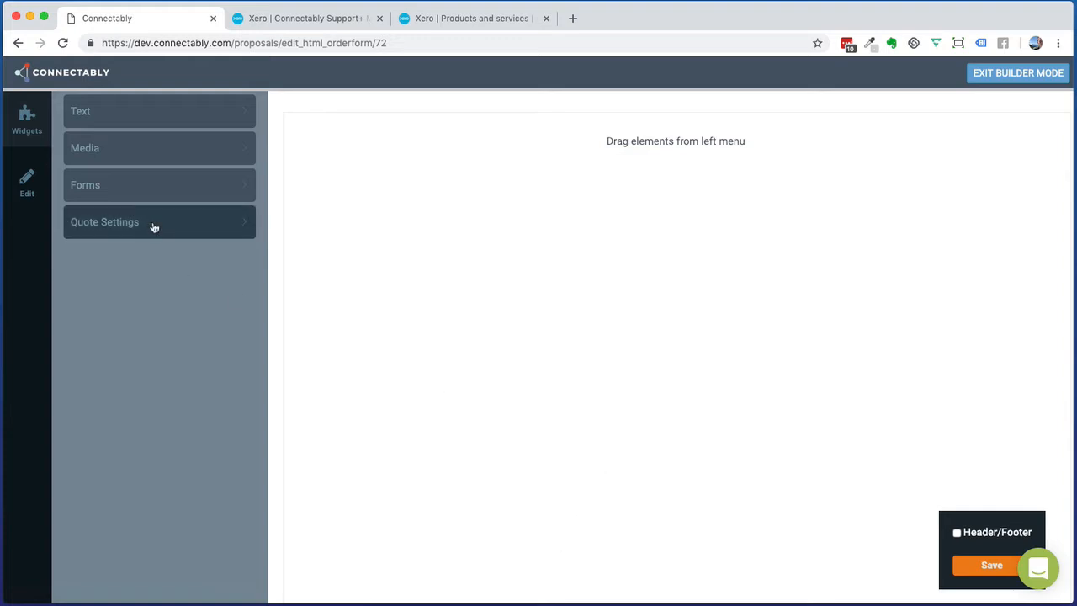
# Add a payment form to the blank order form page and delete the placeholder text block above it.
pyautogui.click(149, 192)
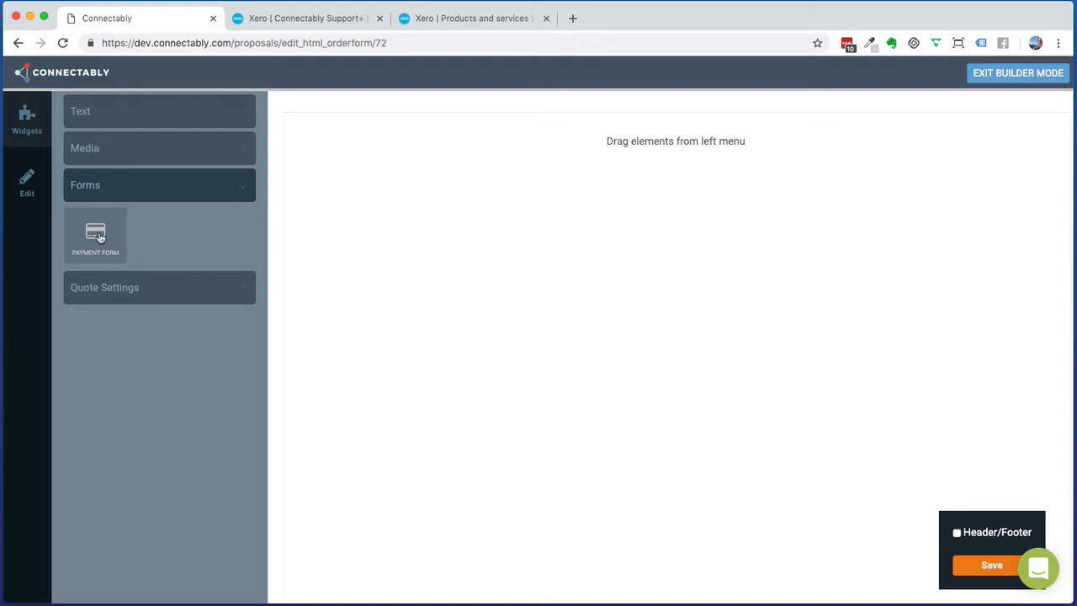
pyautogui.moveTo(99, 239); pyautogui.dragTo(717, 271)
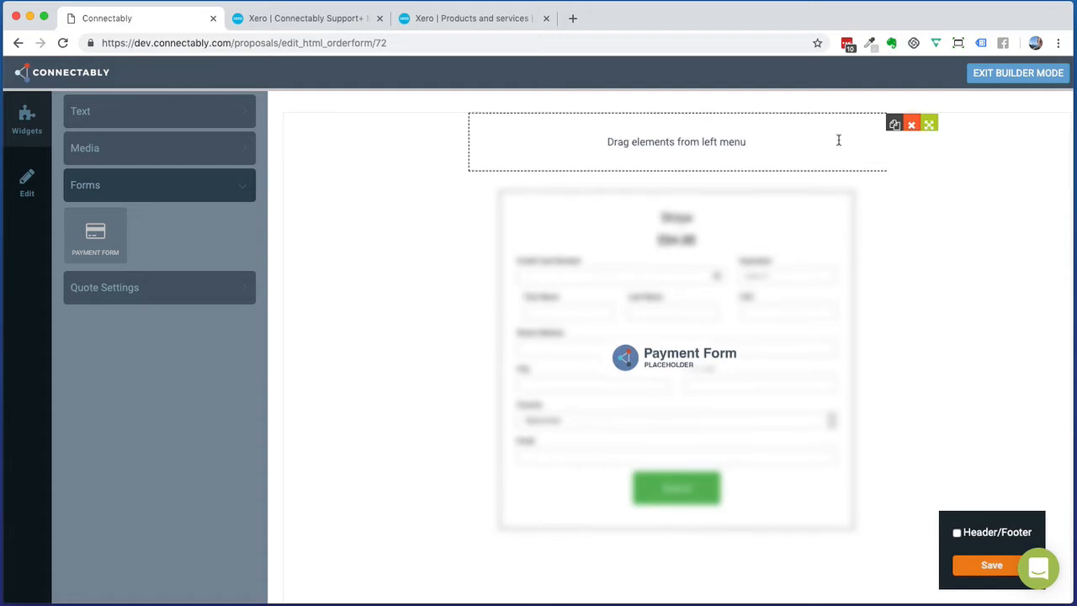
pyautogui.click(912, 126)
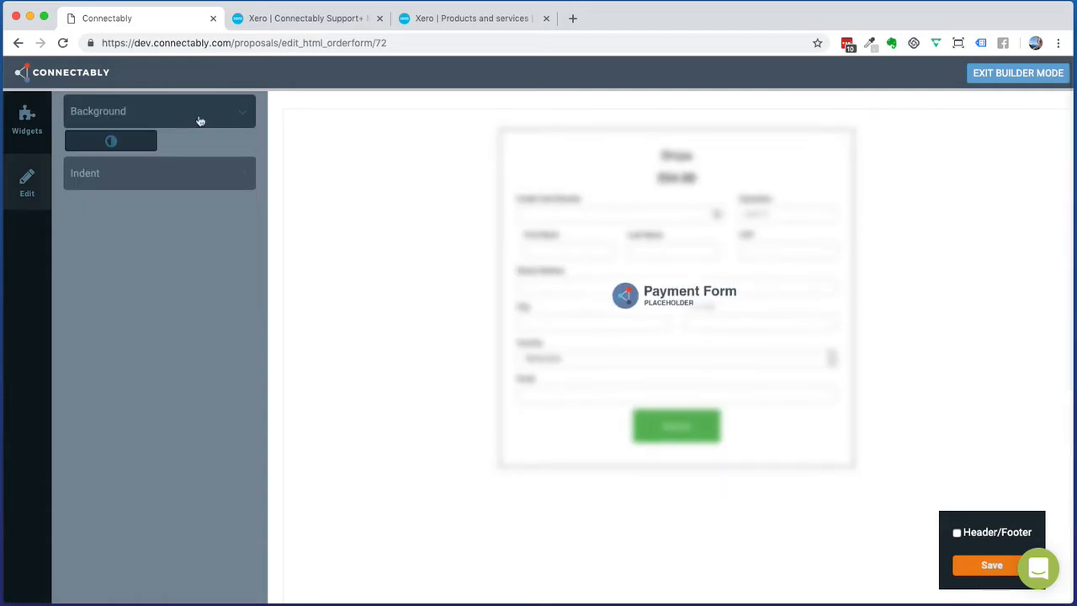
# Add a page header text element above the payment form.
pyautogui.click(27, 118)
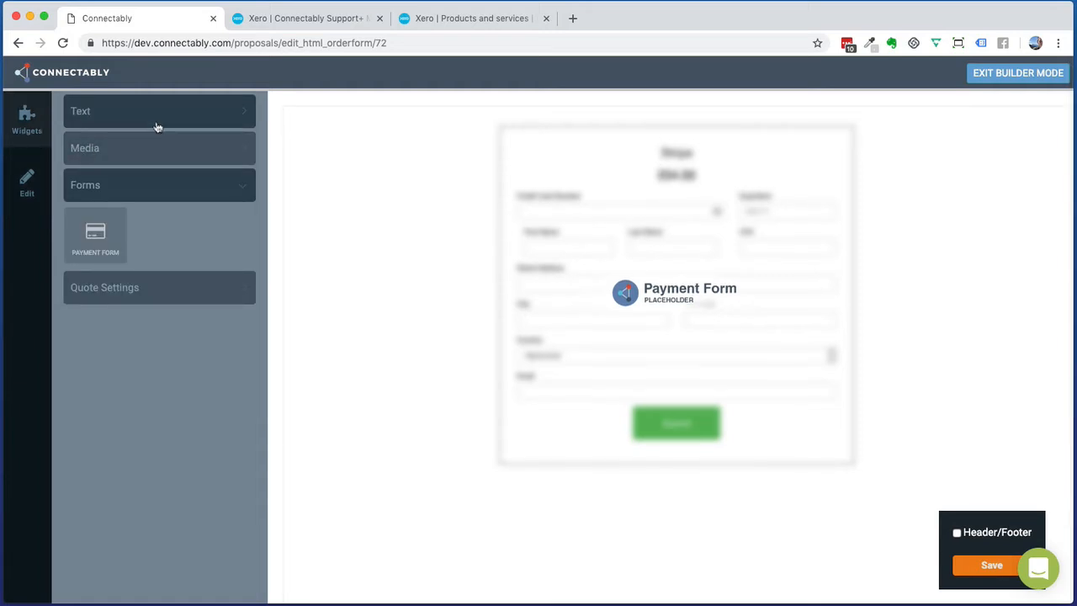
pyautogui.click(158, 123)
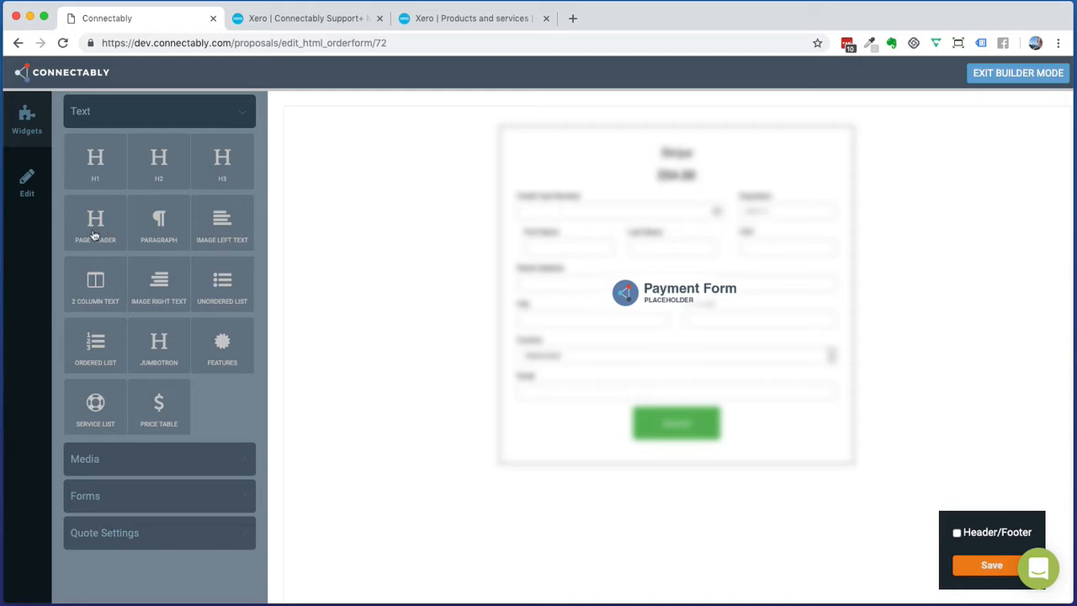
pyautogui.moveTo(96, 234); pyautogui.dragTo(504, 150)
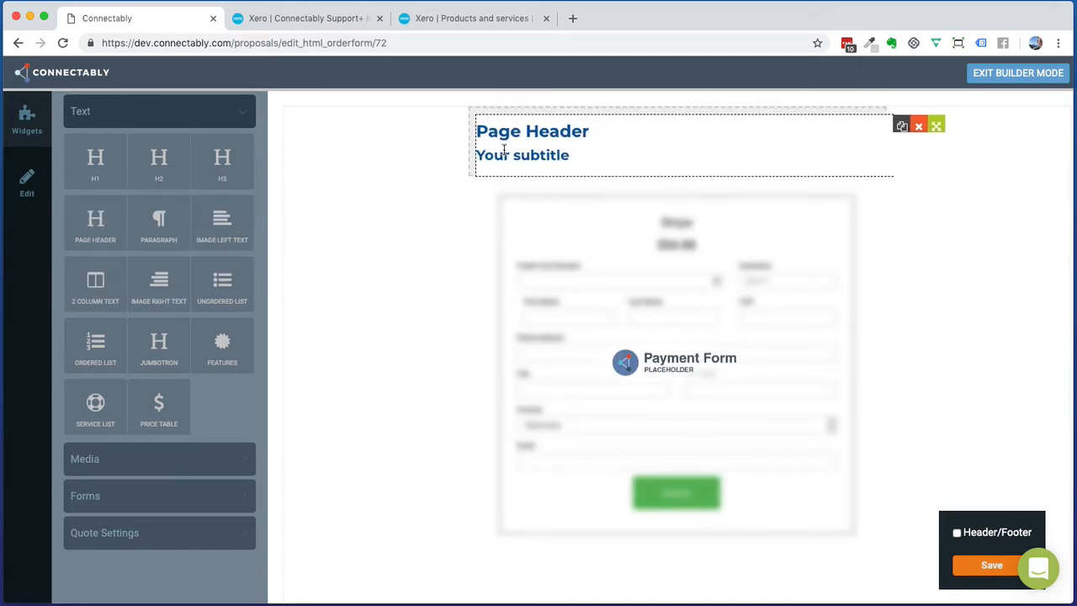
# Centre-align the subtitle line of the page header.
pyautogui.click(584, 123)
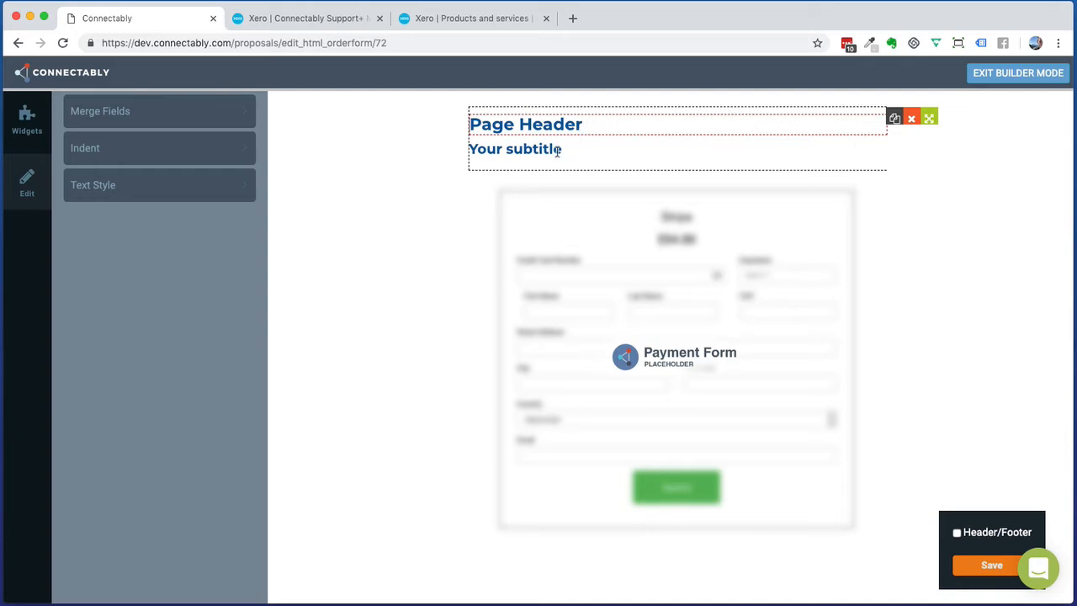
pyautogui.click(560, 150)
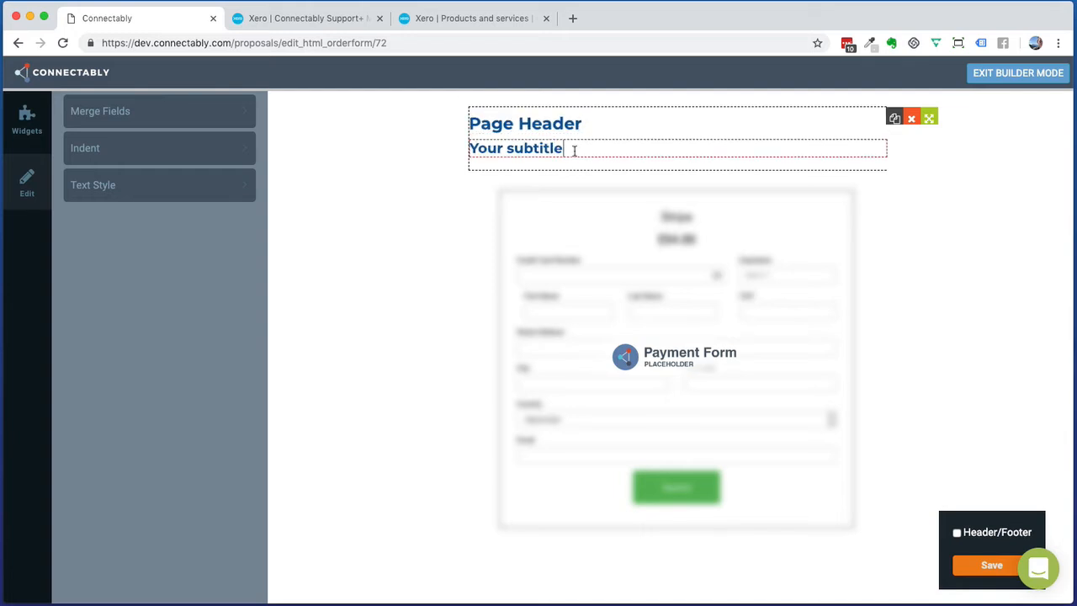
pyautogui.hotkey('shift', 'alt', 'Left')
pyautogui.hotkey('shift', 'Left')
pyautogui.hotkey('shift', 'Left')
pyautogui.hotkey('shift', 'Left')
pyautogui.hotkey('shift', 'Left')
pyautogui.hotkey('shift', 'Left')
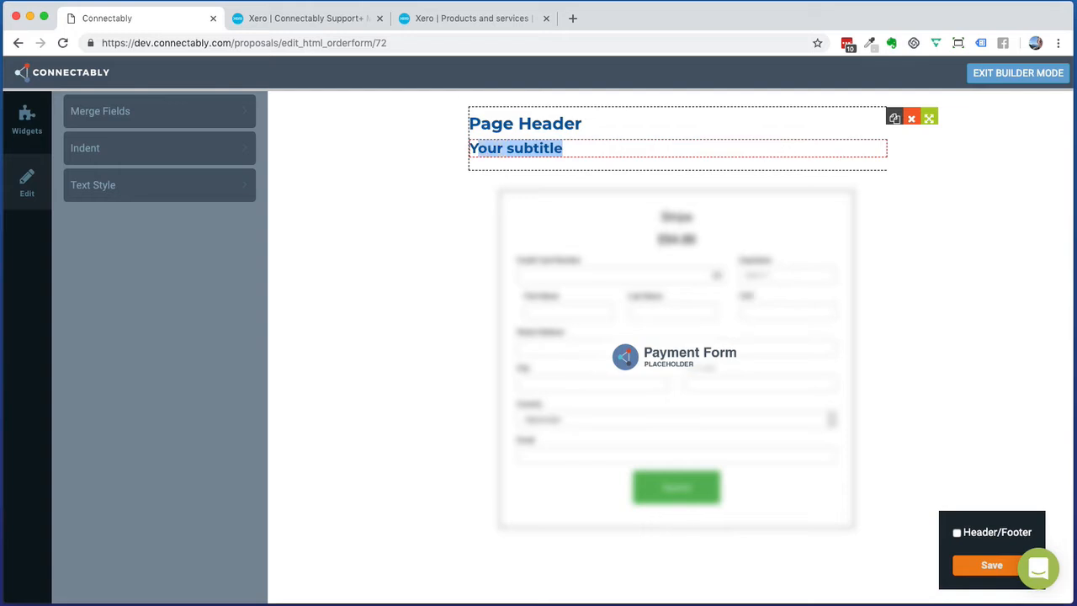
pyautogui.click(158, 189)
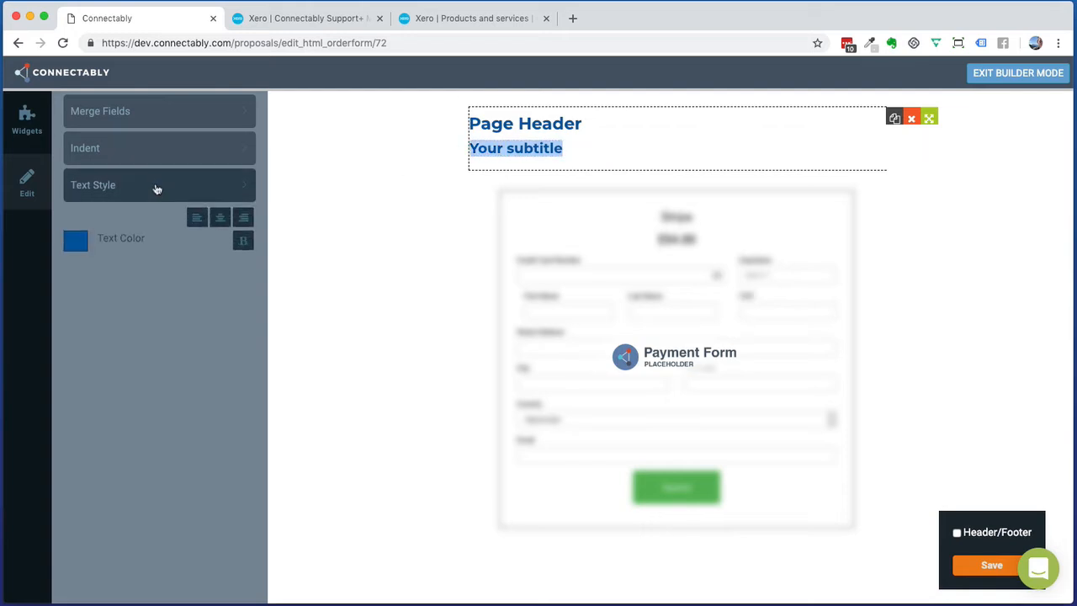
pyautogui.click(221, 220)
# Centre-align the main title line of the page header.
pyautogui.click(614, 122)
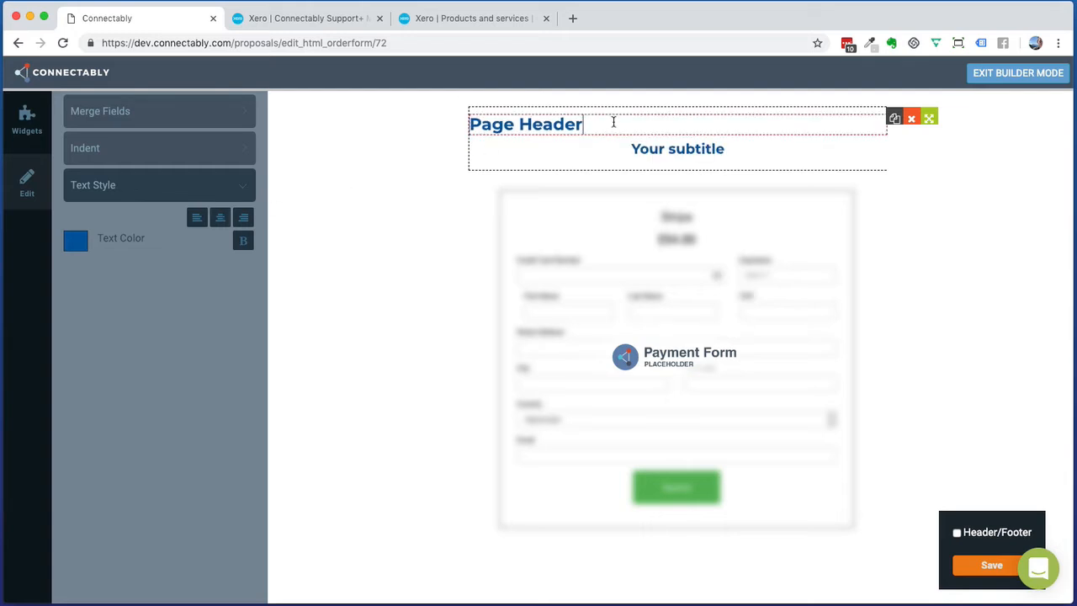
pyautogui.tripleClick(613, 122)
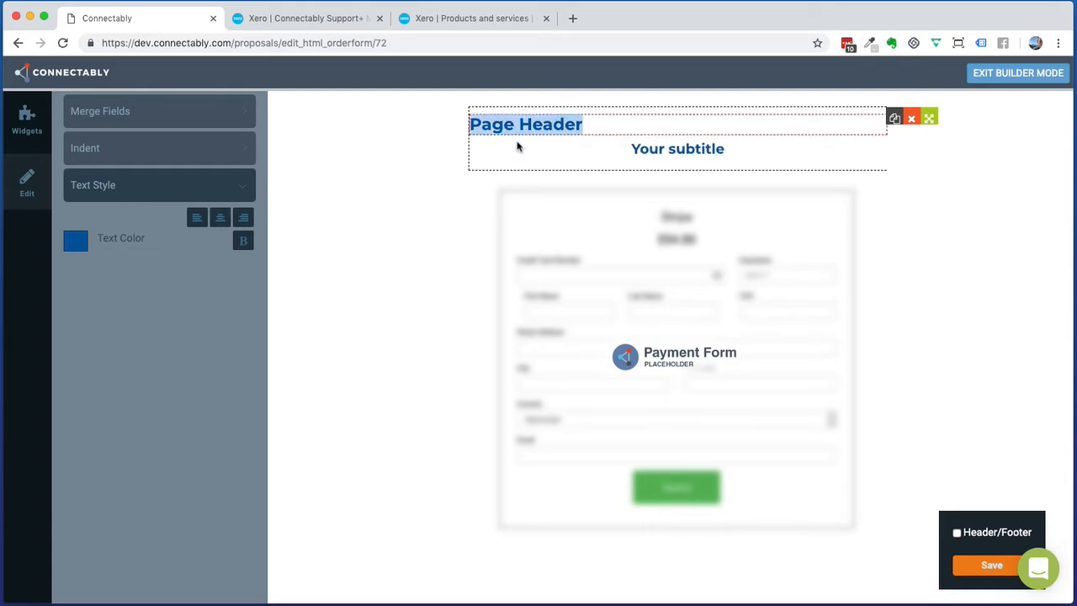
pyautogui.click(219, 218)
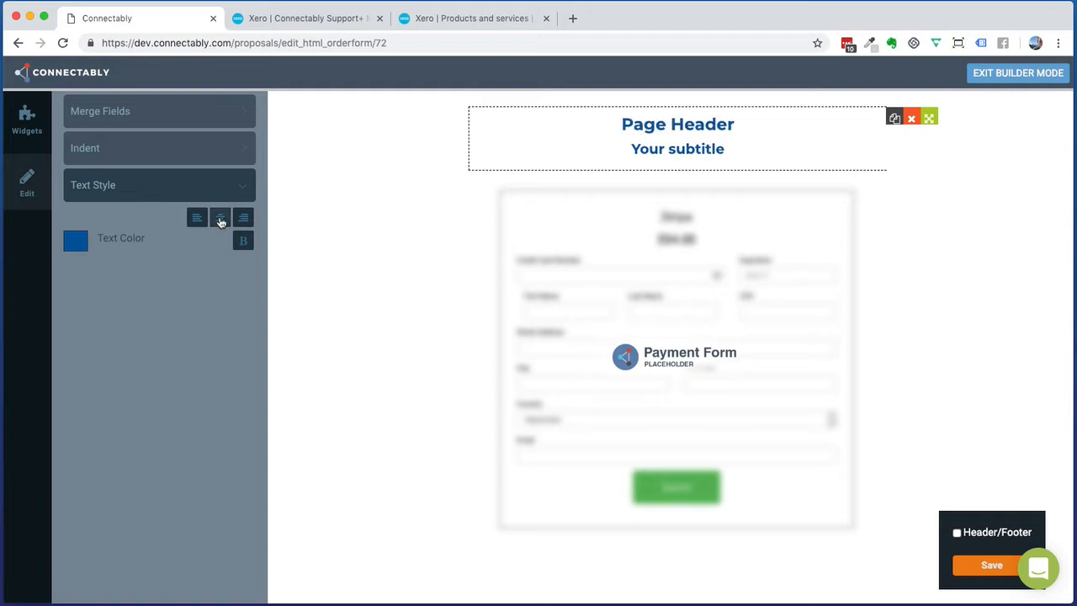
# Replace the page header title with "Connectably Monthly Sub with Design Pack".
pyautogui.click(623, 128)
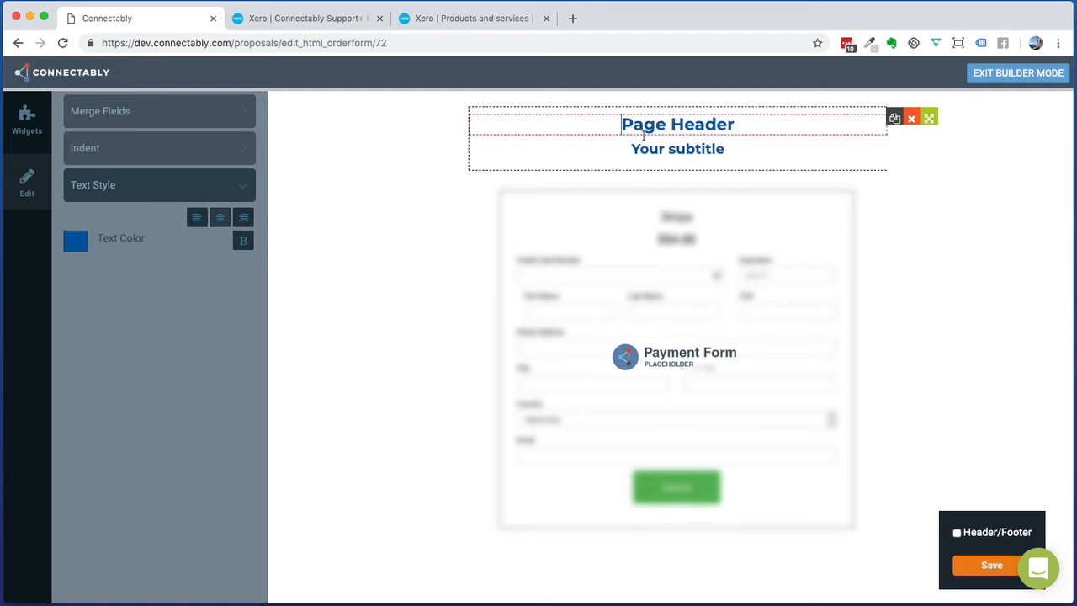
pyautogui.tripleClick(643, 136)
pyautogui.write('Connec')
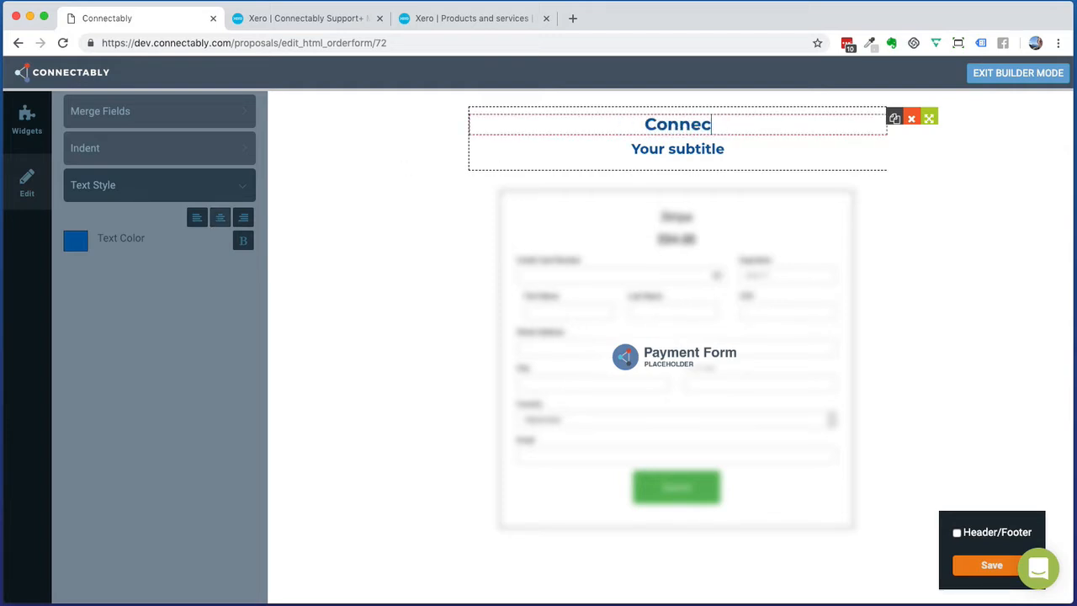
pyautogui.write('tably Mon')
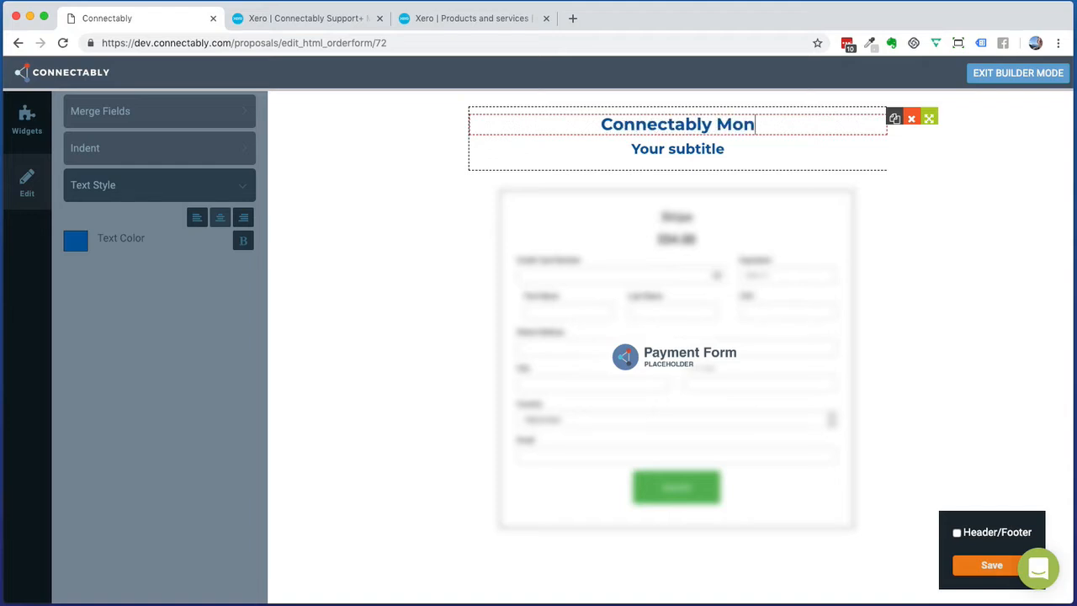
pyautogui.write('thly Sub')
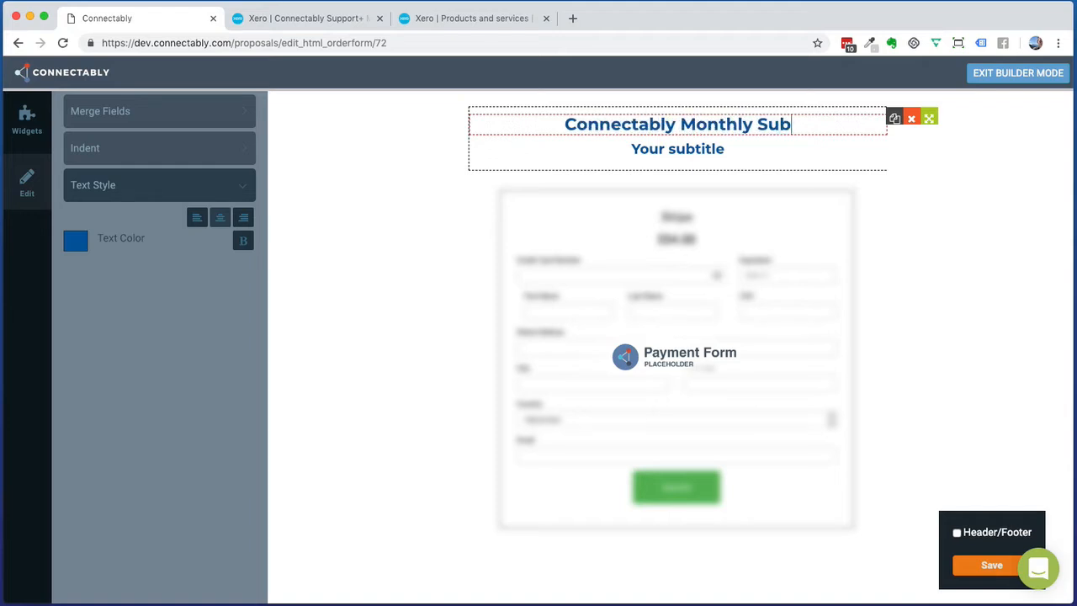
pyautogui.write(' with Design Pack')
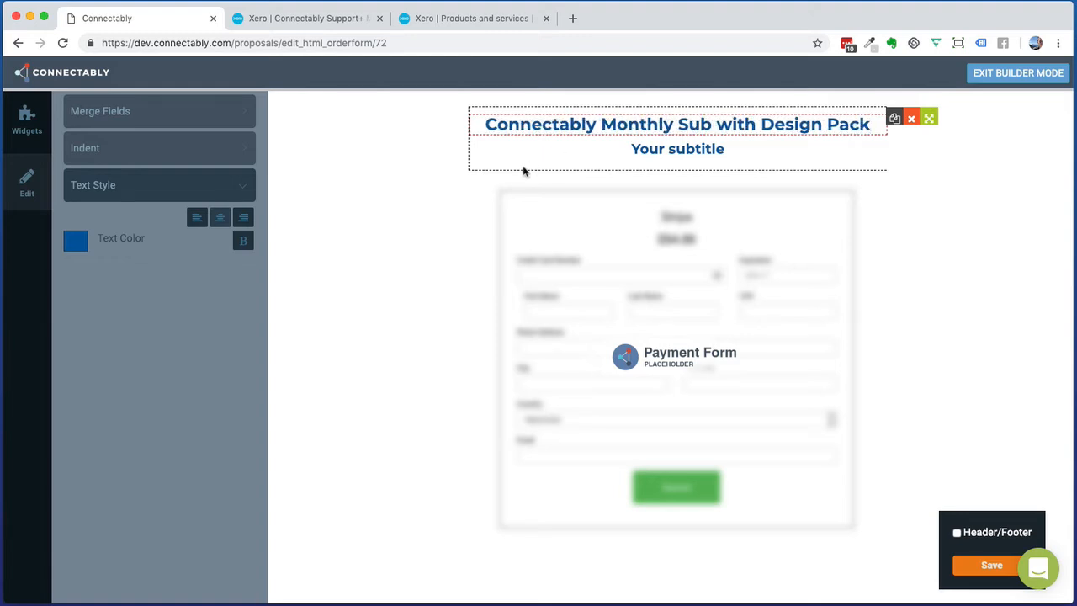
# Replace the page header subtitle with "Place your order via the form below".
pyautogui.click(649, 150)
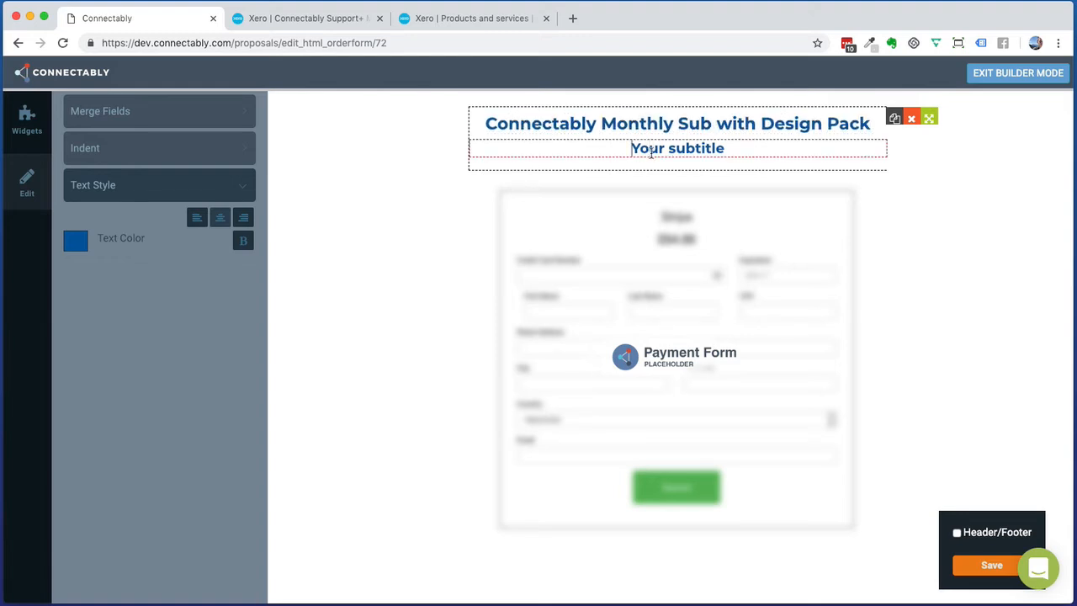
pyautogui.write('PLa')
pyautogui.press('BackSpace')
pyautogui.press('BackSpace')
pyautogui.write('la')
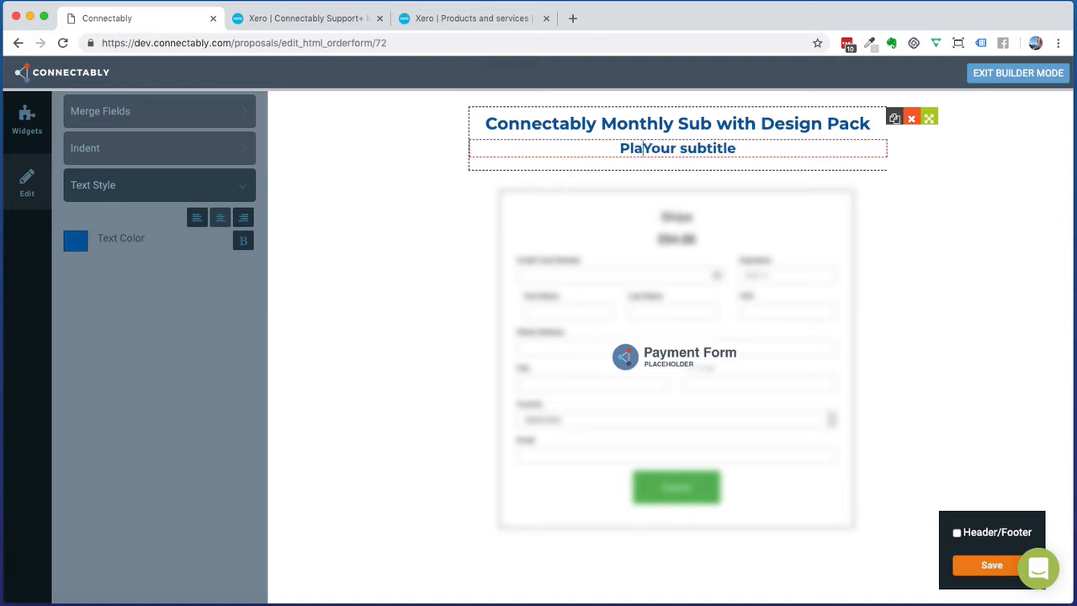
pyautogui.write('ce your ')
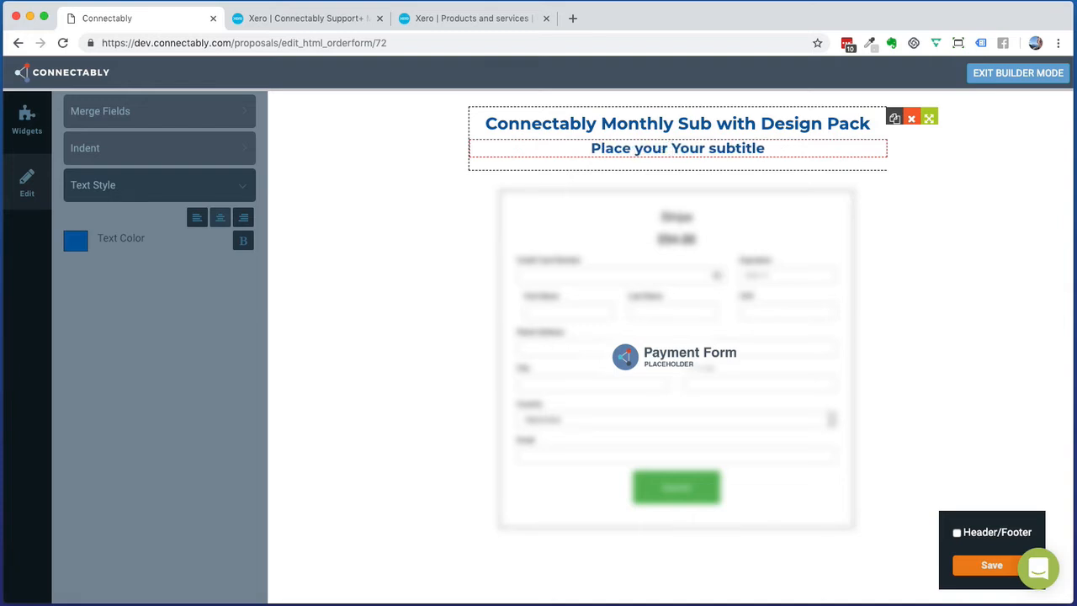
pyautogui.write('order via ')
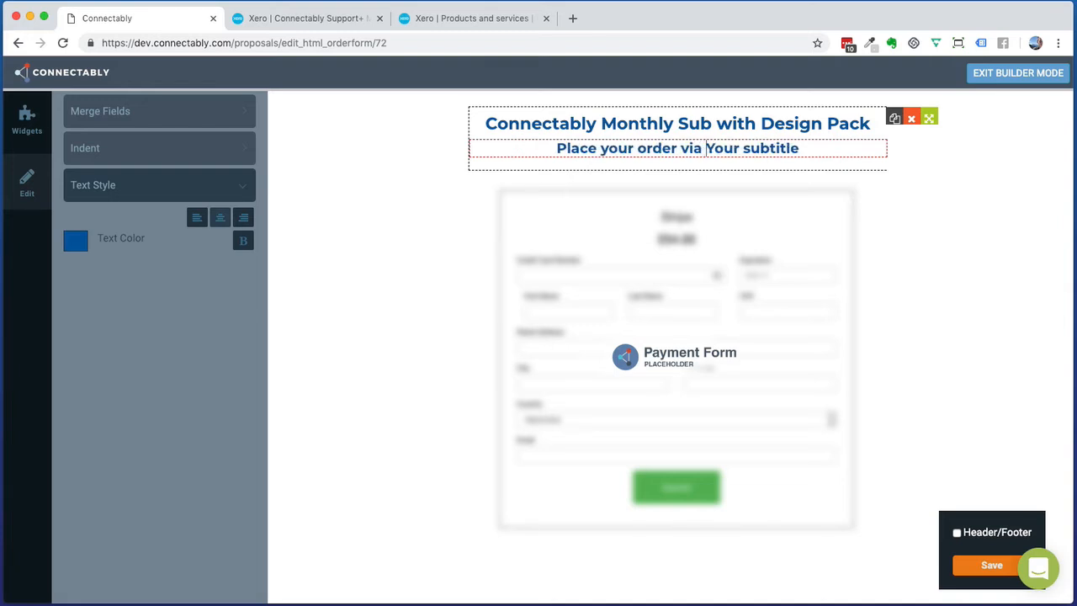
pyautogui.write('the form b')
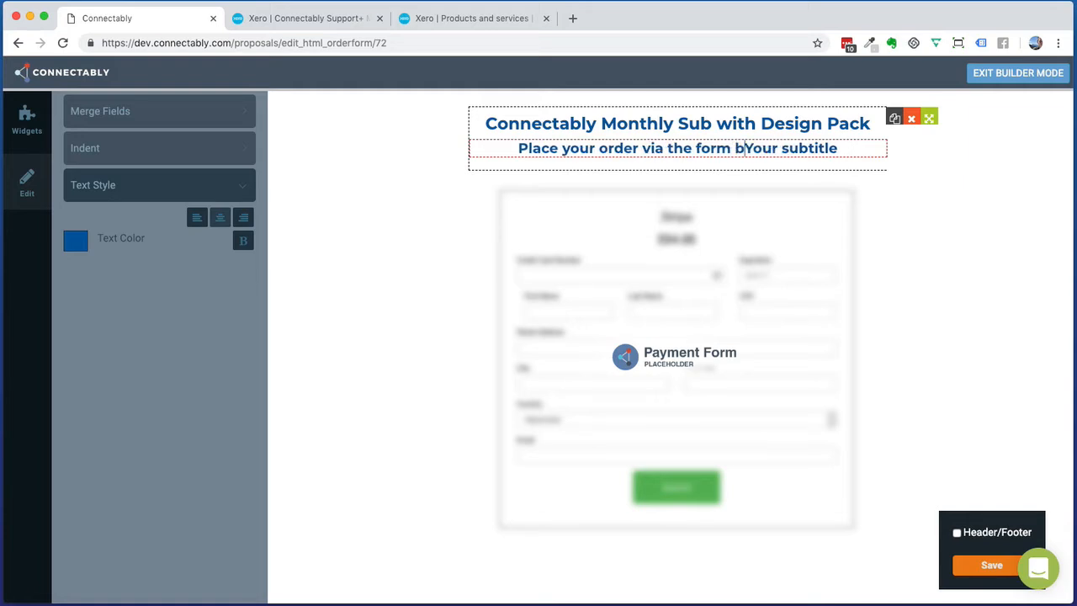
pyautogui.write('elow')
pyautogui.hotkey('shift', 'End')
pyautogui.press('Delete')
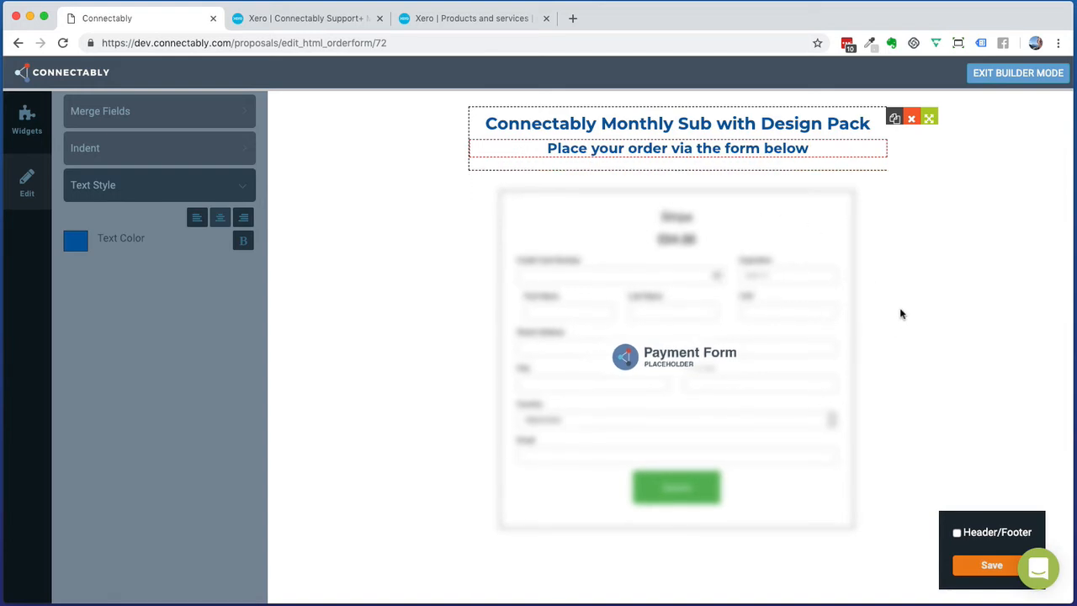
# Check the order form page layout and save it.
pyautogui.scroll(-1, 900, 314)
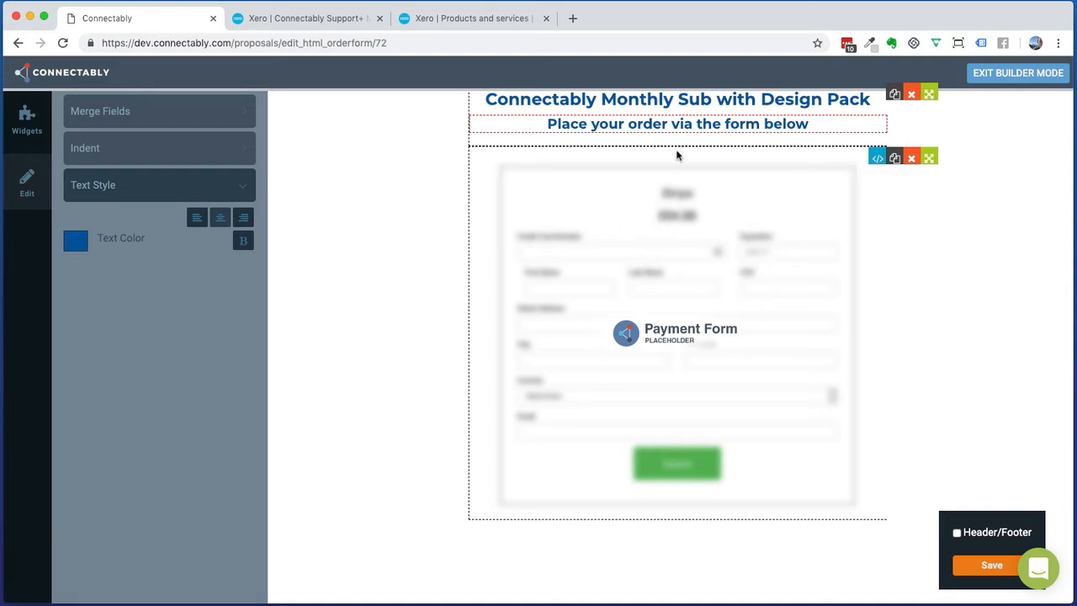
pyautogui.scroll(1, 669, 156)
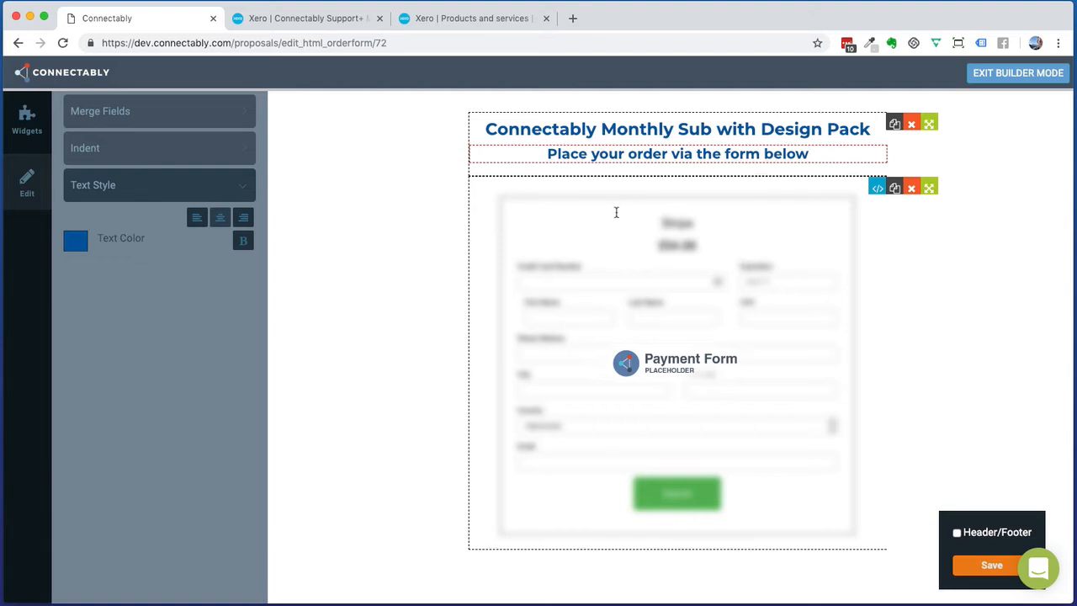
pyautogui.click(993, 570)
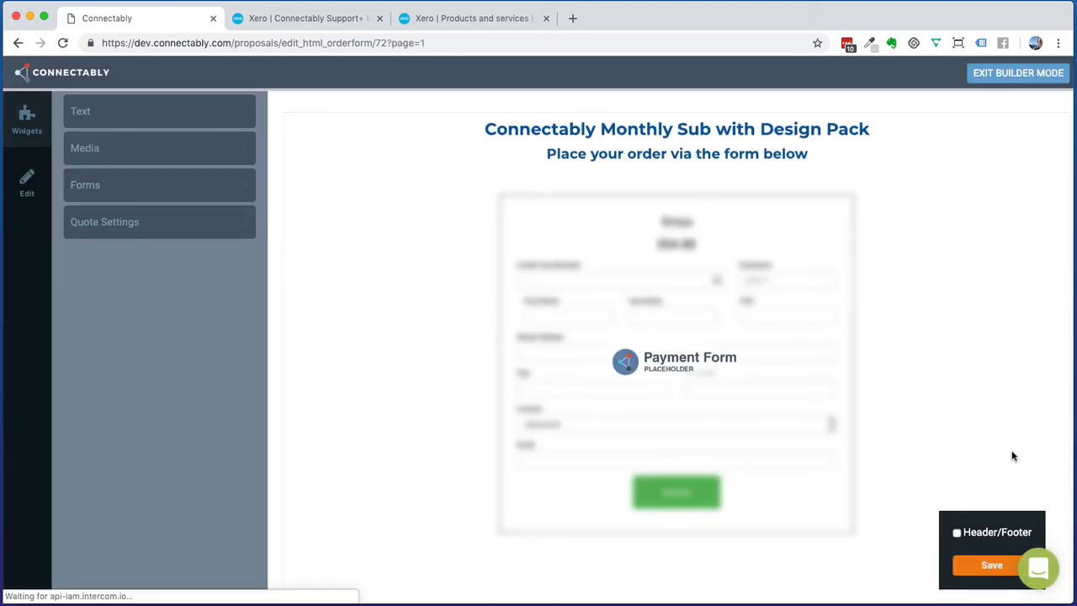
# Exit the page builder and copy the standalone link of the Order Form Example Form.
pyautogui.click(1013, 77)
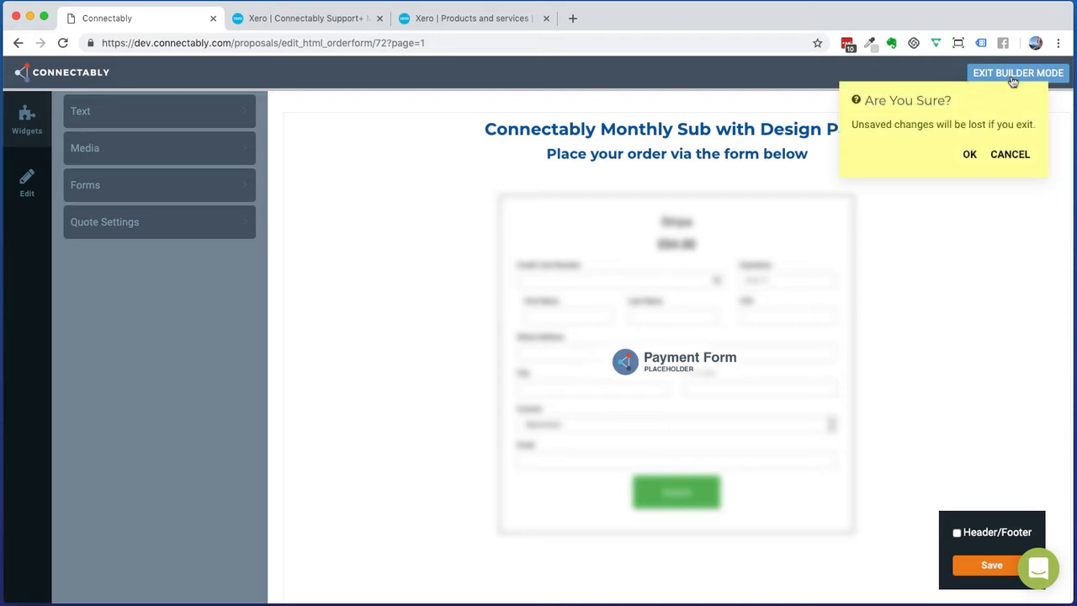
pyautogui.click(968, 156)
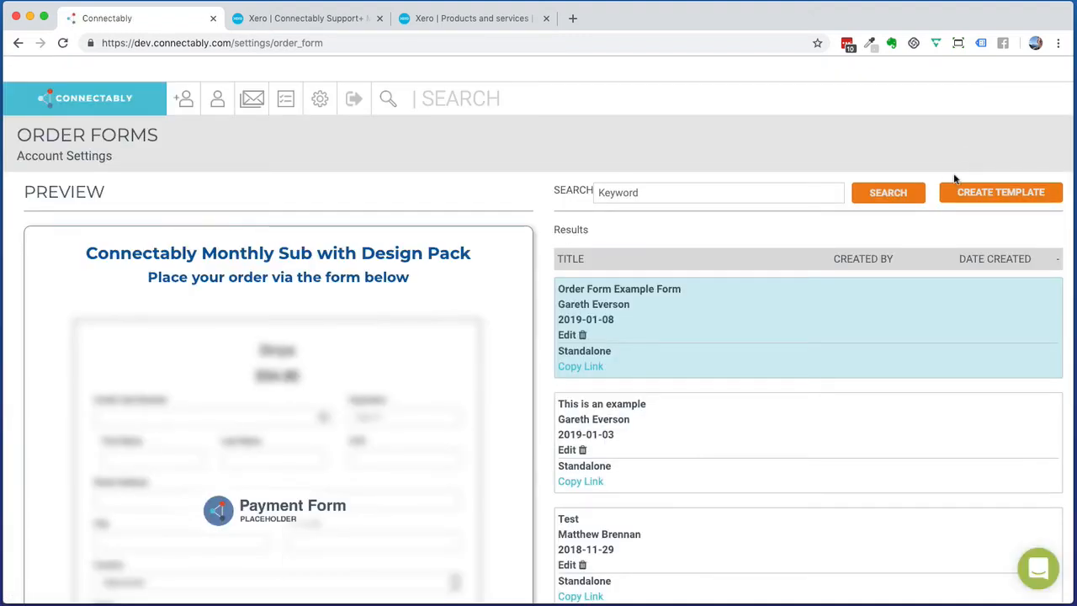
pyautogui.click(593, 372)
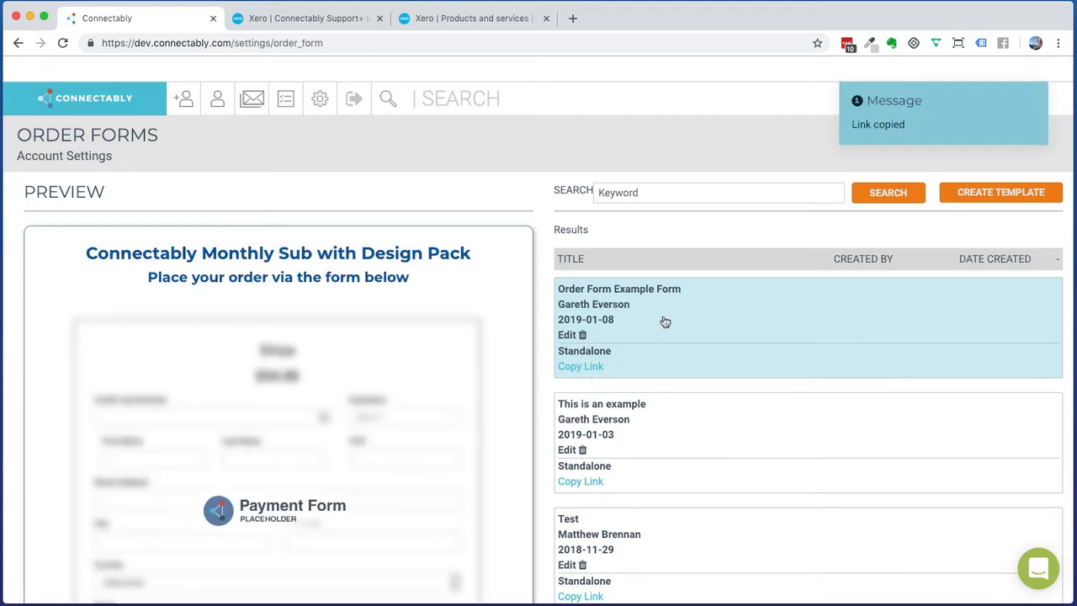
# Open the copied order form link in a new browser tab.
pyautogui.click(572, 18)
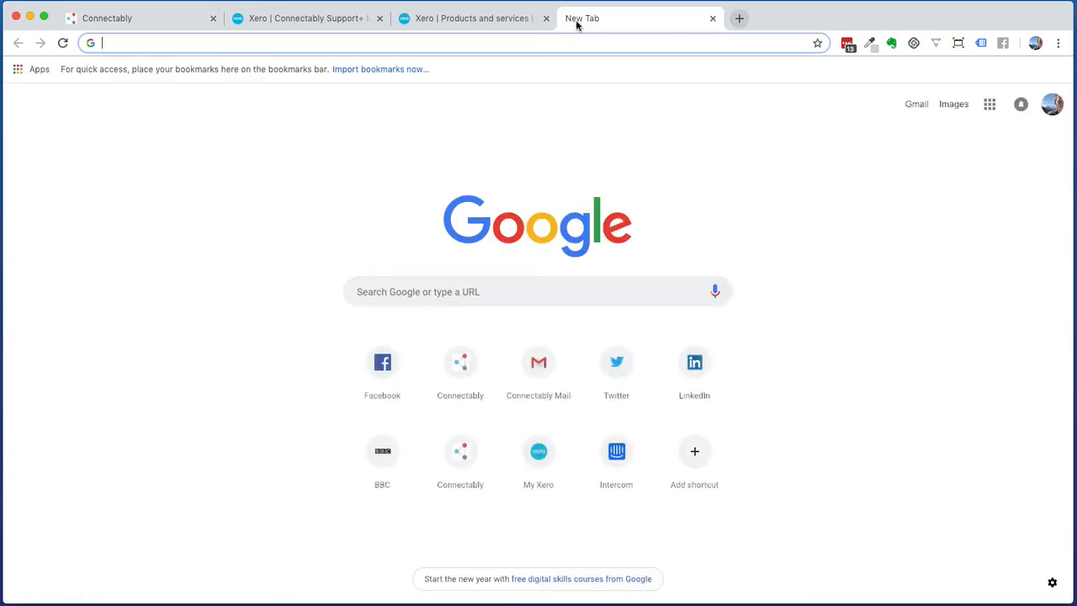
pyautogui.press('super+v')
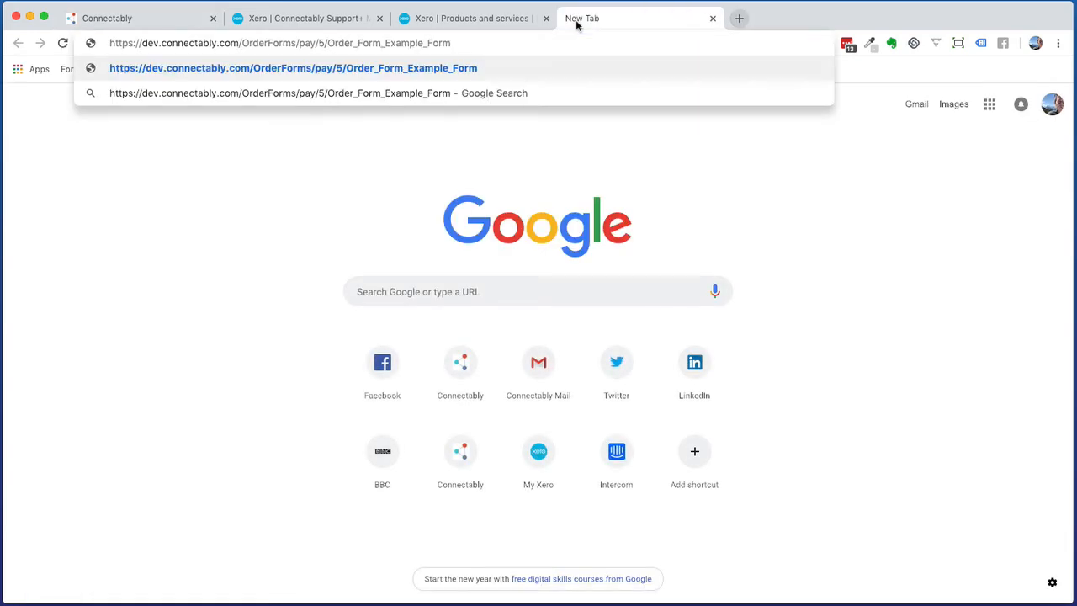
pyautogui.press('Return')
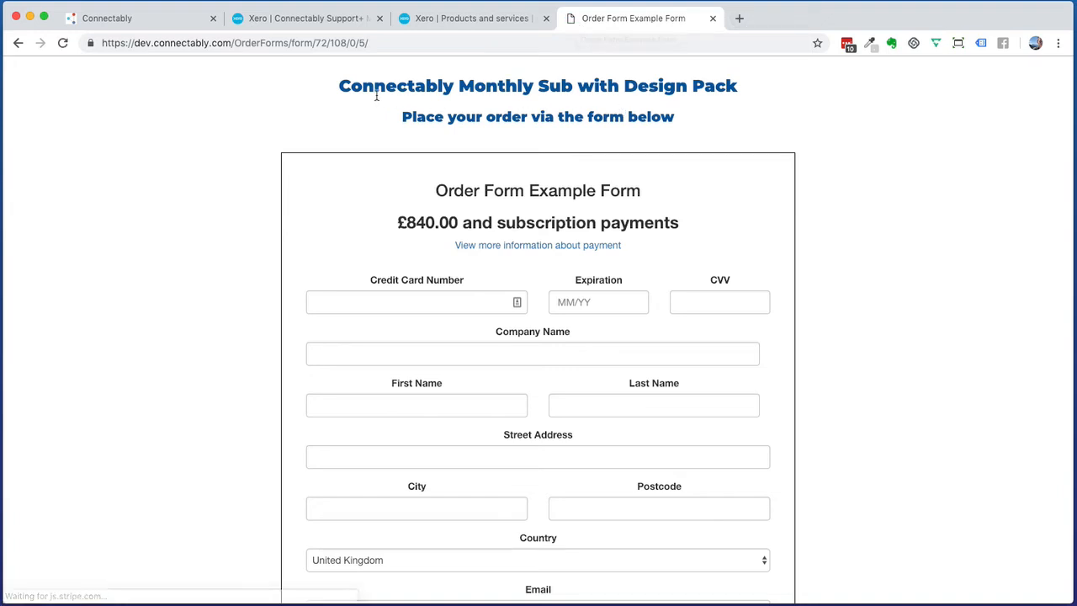
# Review the live order form's heading, subtitle, and card and customer detail fields.
pyautogui.moveTo(336, 87); pyautogui.dragTo(657, 119)
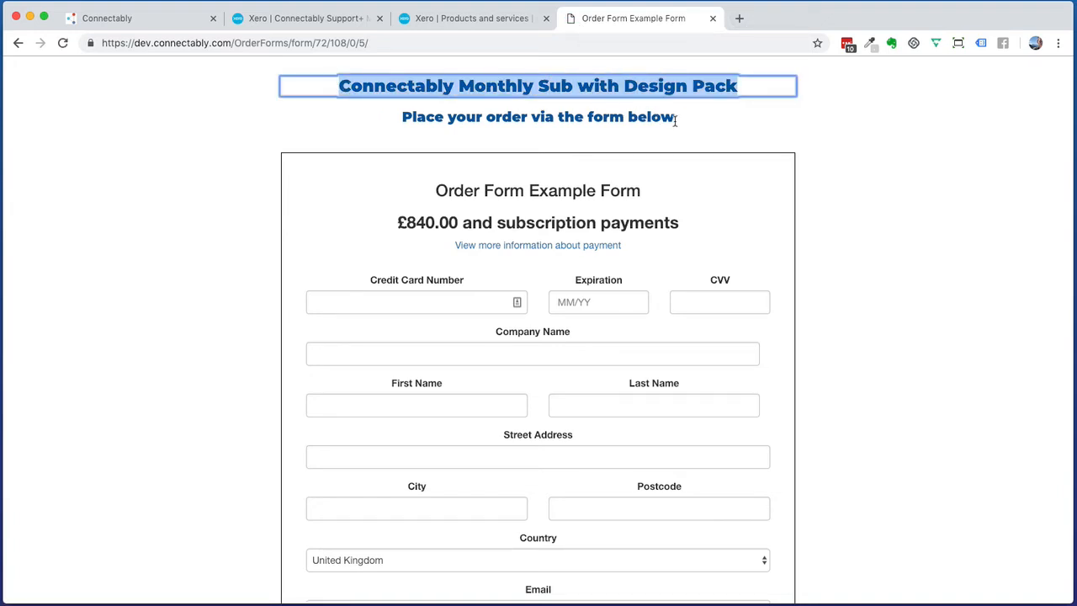
pyautogui.click(676, 120)
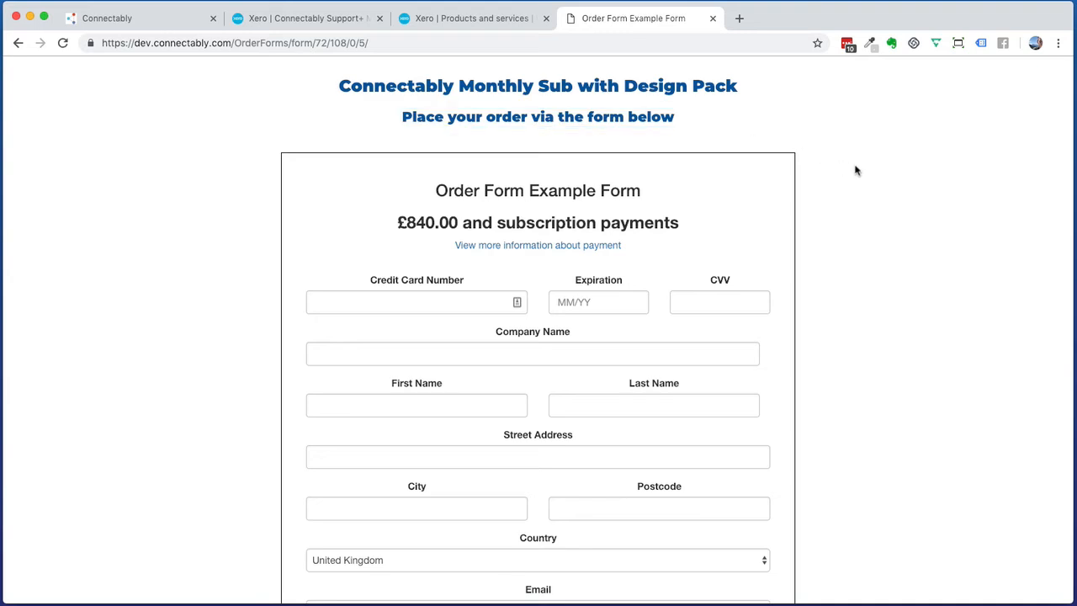
pyautogui.scroll(-2, 856, 169)
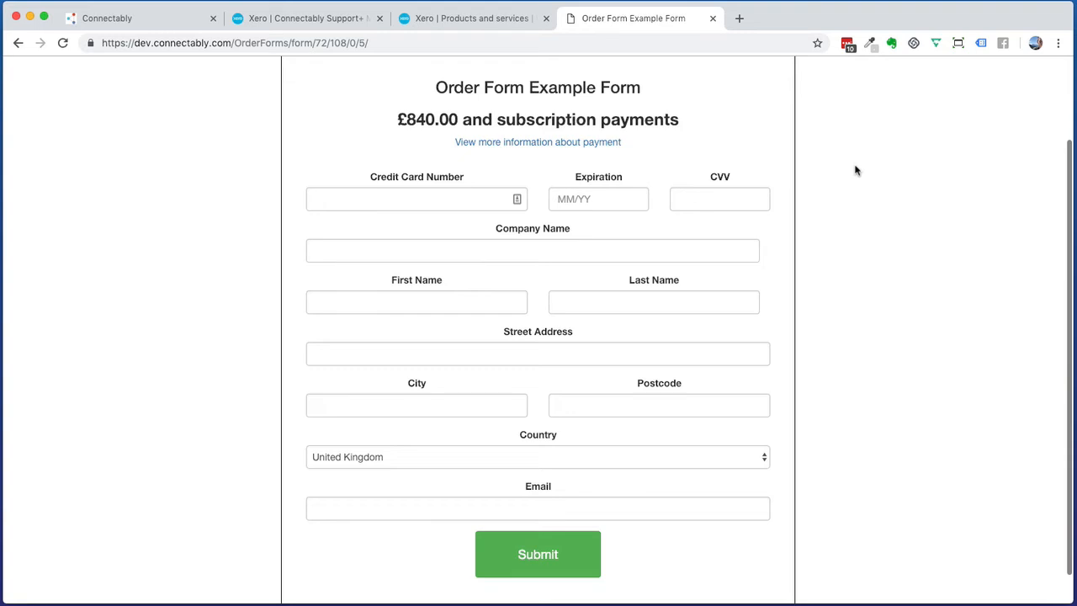
pyautogui.click(364, 207)
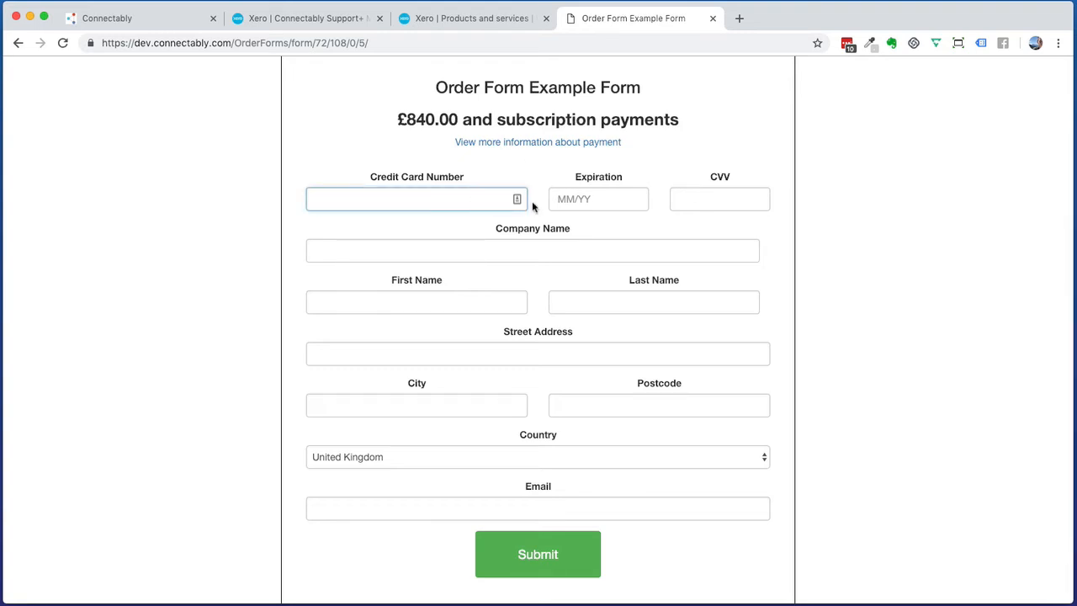
pyautogui.click(532, 251)
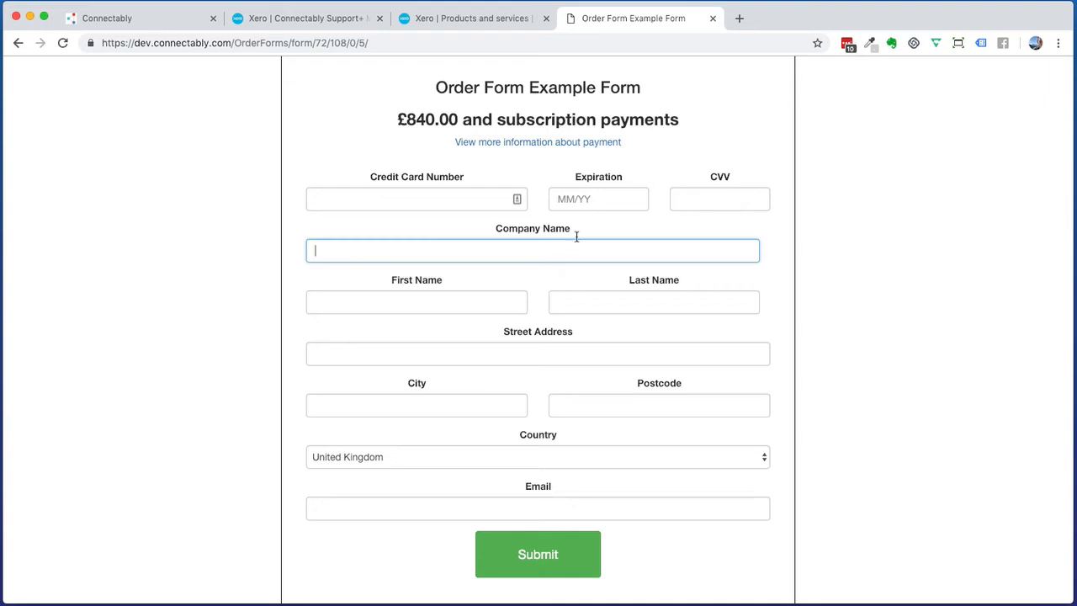
pyautogui.scroll(2, 553, 156)
pyautogui.scroll(1, 551, 158)
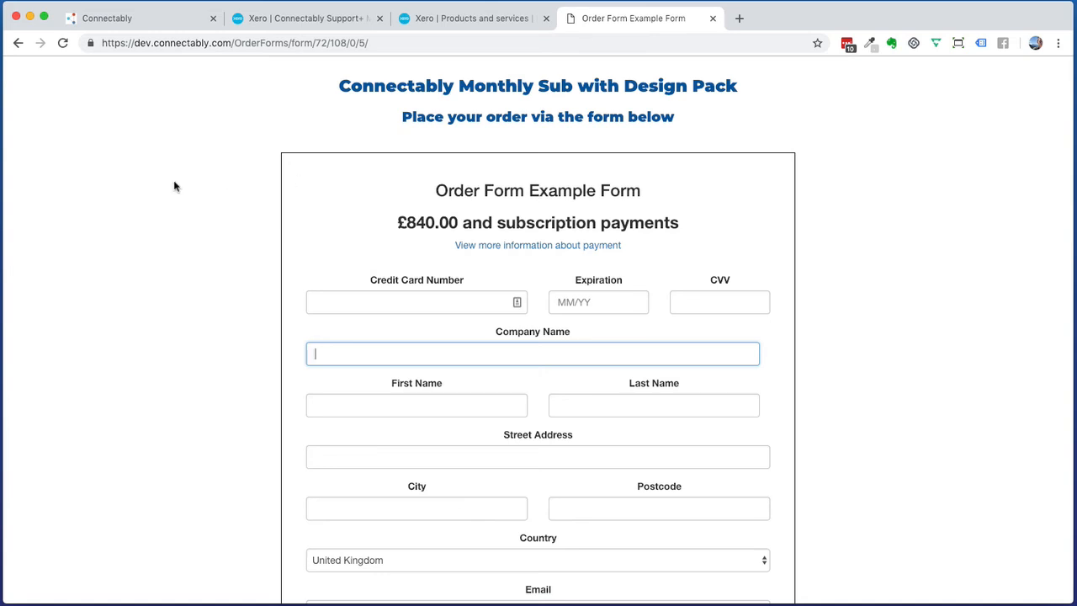
# Expand the payment information, examine the design pack and monthly subscription items with their payment types, and collapse it again.
pyautogui.click(569, 246)
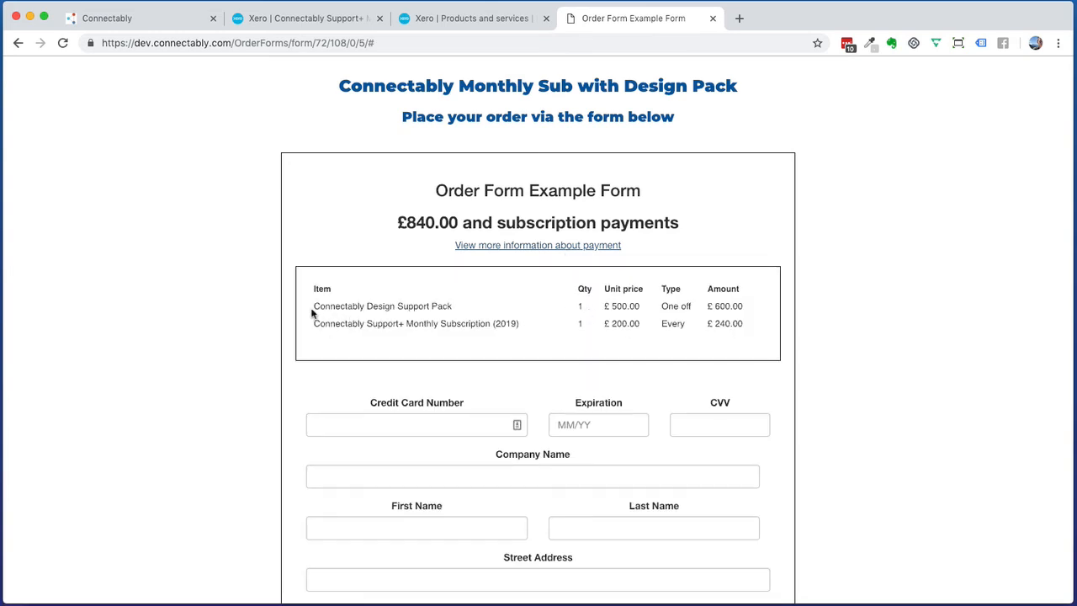
pyautogui.moveTo(313, 306); pyautogui.dragTo(464, 305)
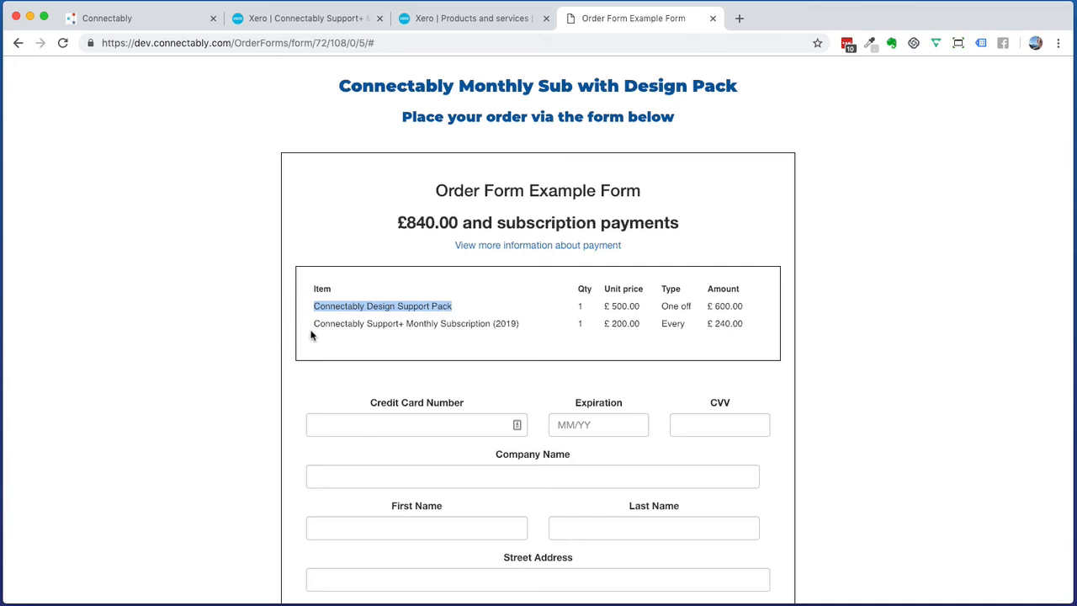
pyautogui.moveTo(314, 324); pyautogui.dragTo(645, 315)
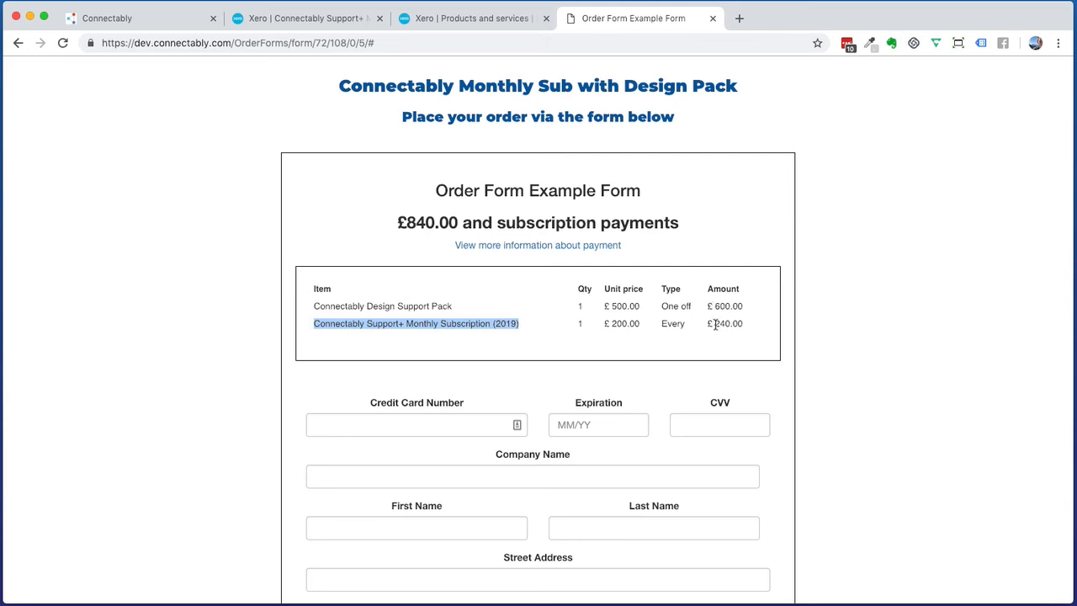
pyautogui.moveTo(662, 308); pyautogui.dragTo(696, 330)
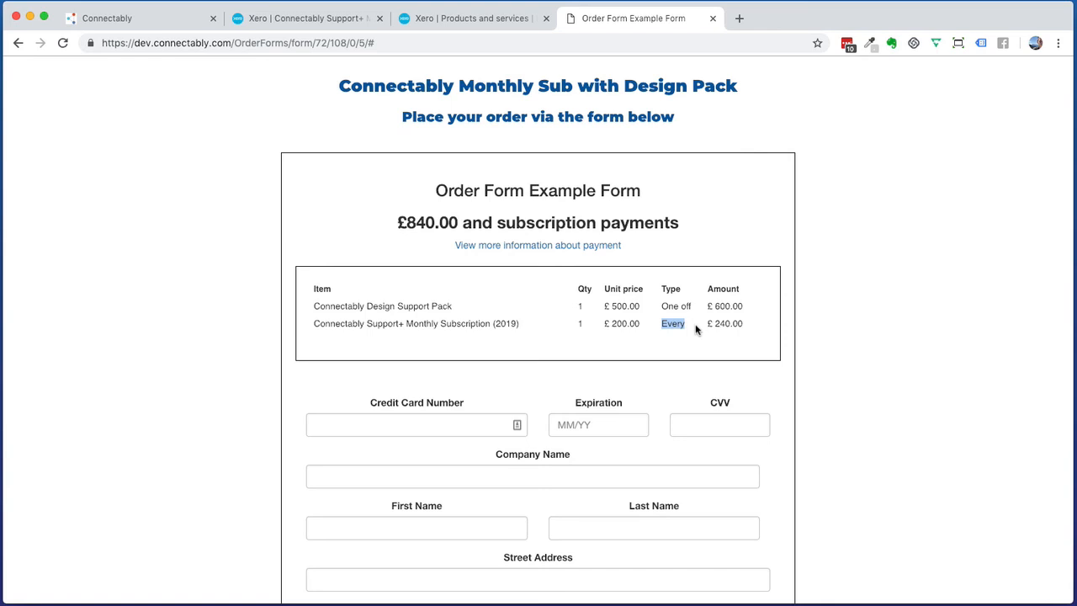
pyautogui.click(581, 249)
pyautogui.scroll(-2, 611, 251)
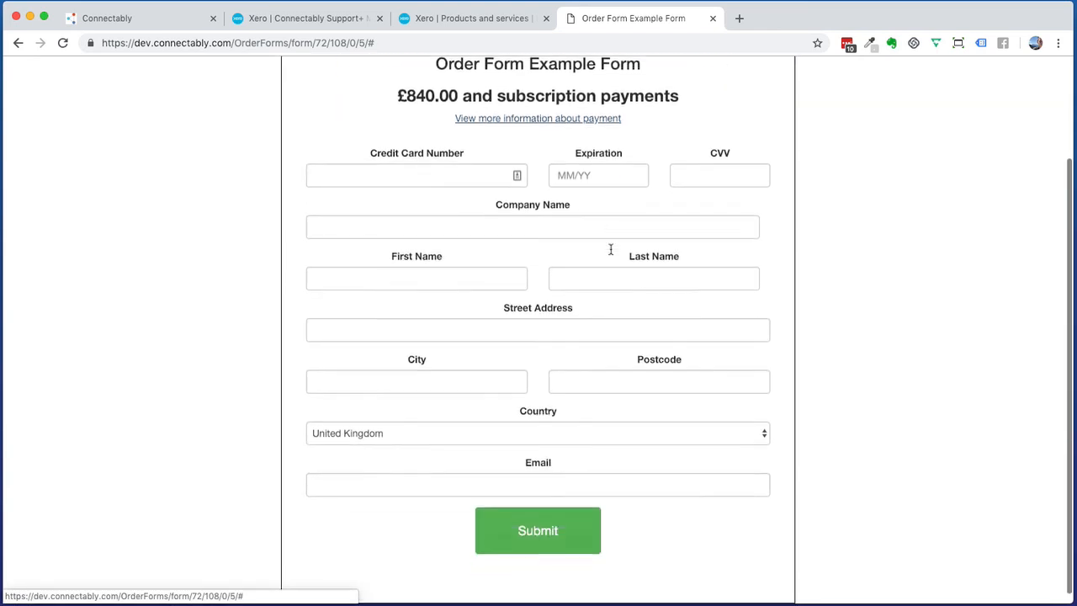
pyautogui.scroll(1, 611, 251)
pyautogui.scroll(1, 611, 250)
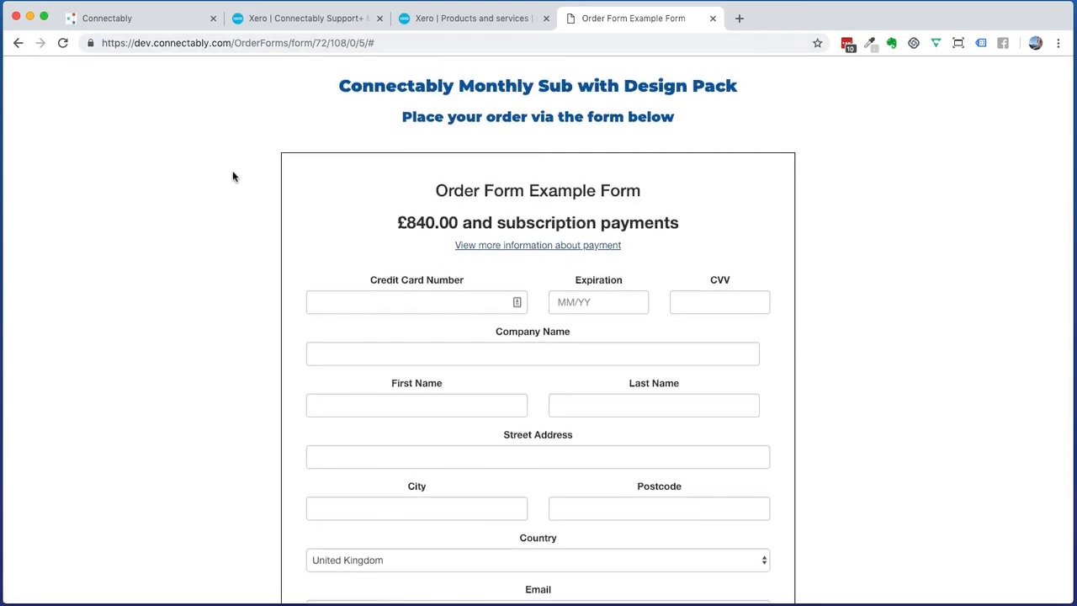
pyautogui.scroll(-4, 233, 173)
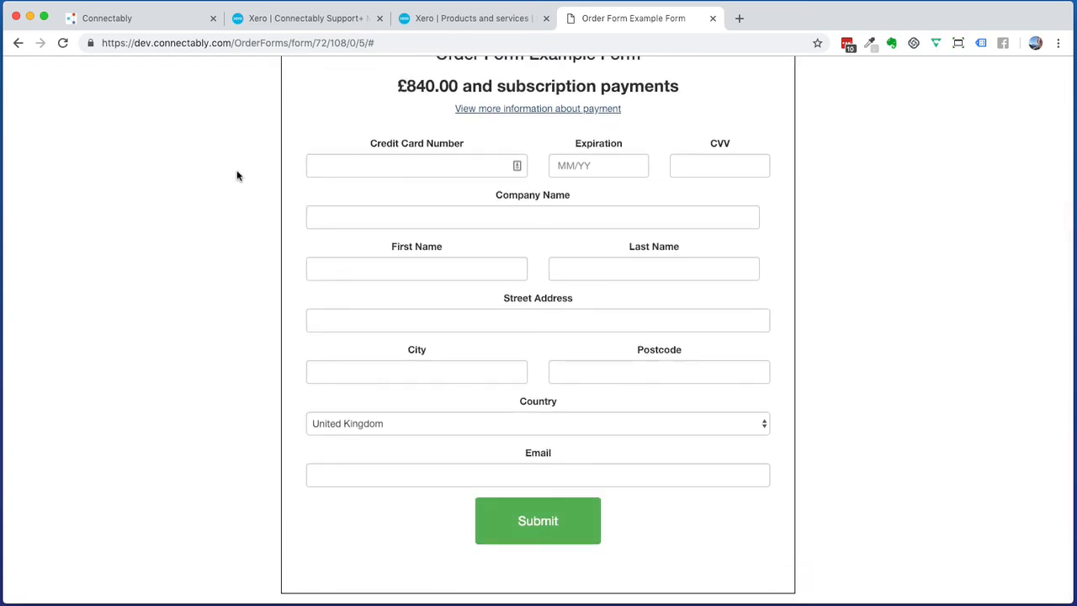
pyautogui.scroll(4, 237, 175)
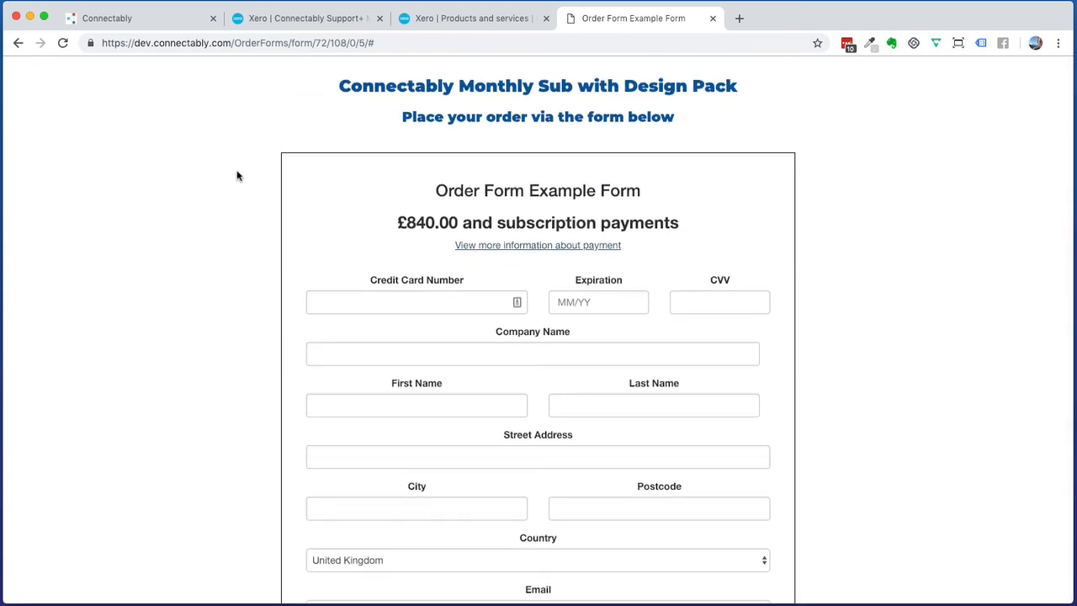